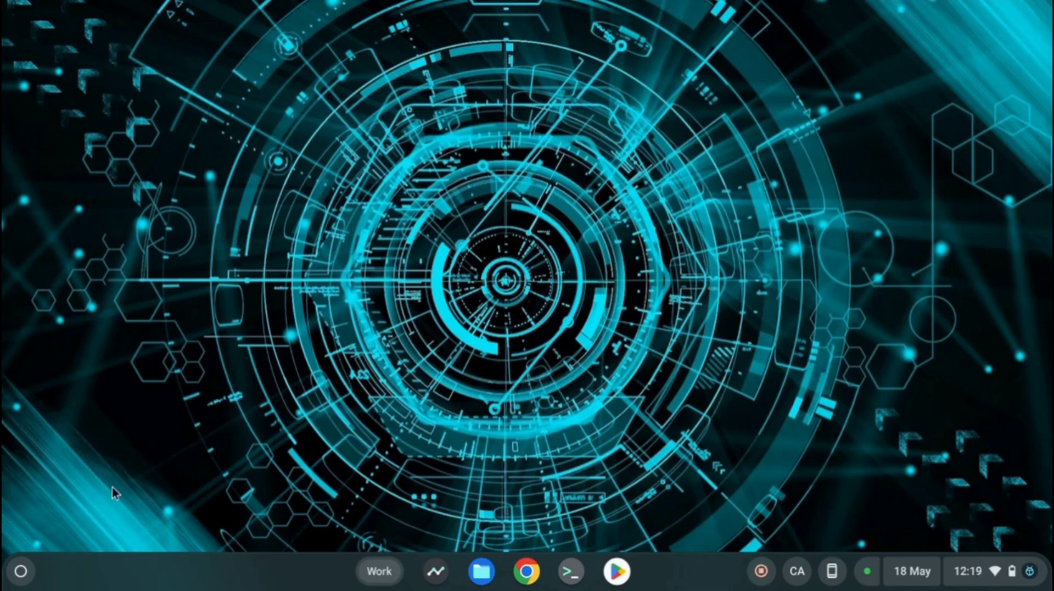
Open the system settings' About ChromeOS page and check for updates.
key(super)
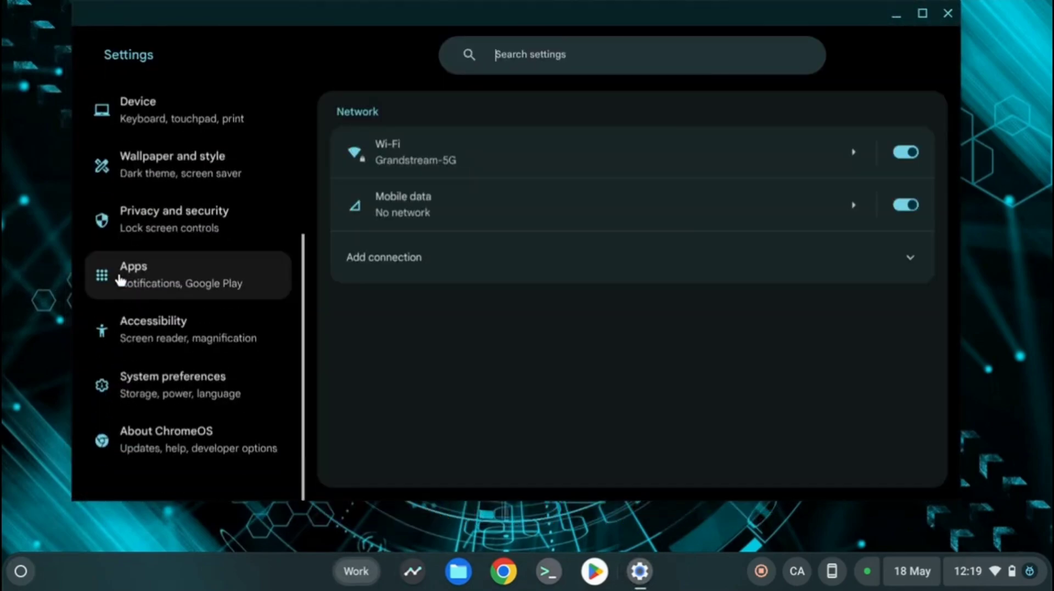
click(165, 462)
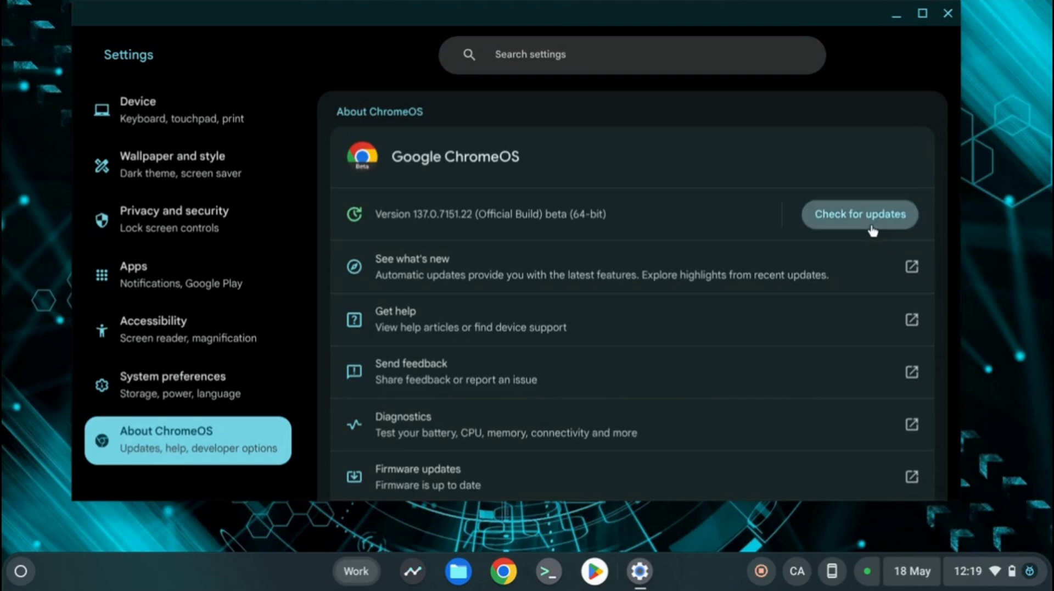
click(871, 226)
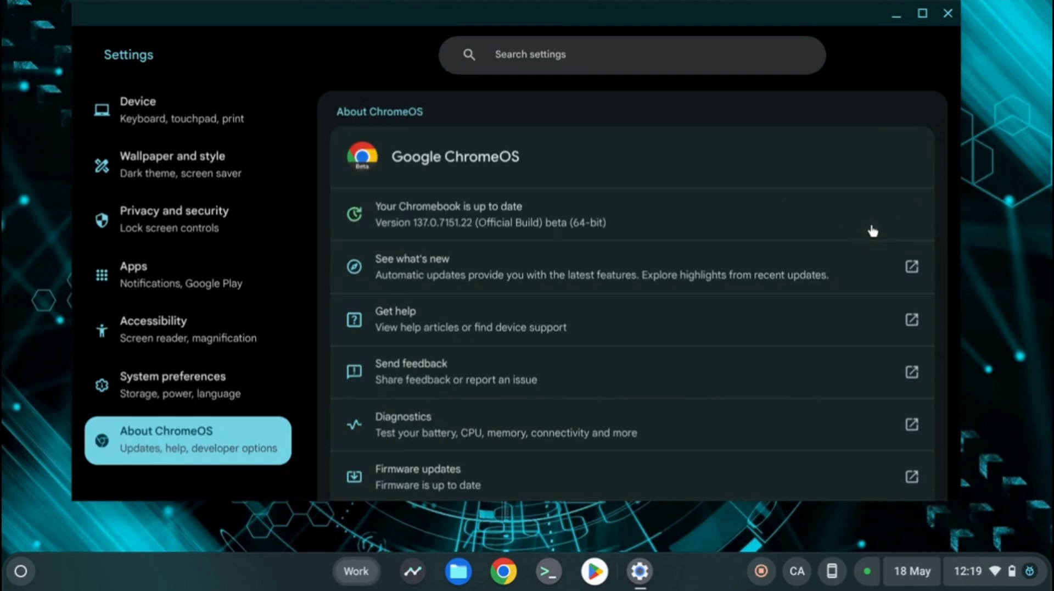
drag(370, 206, 528, 208)
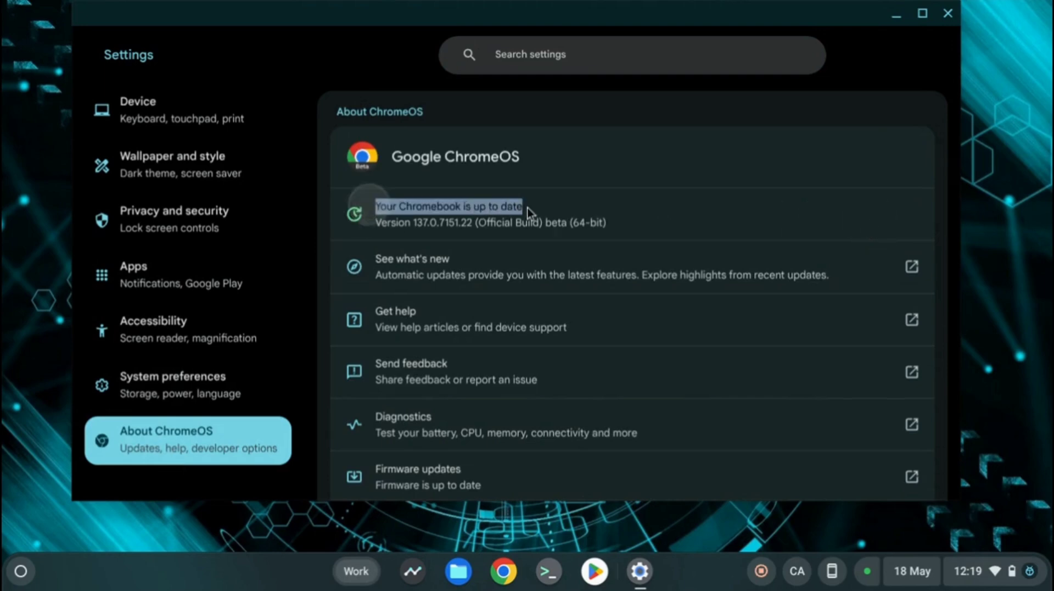
click(528, 208)
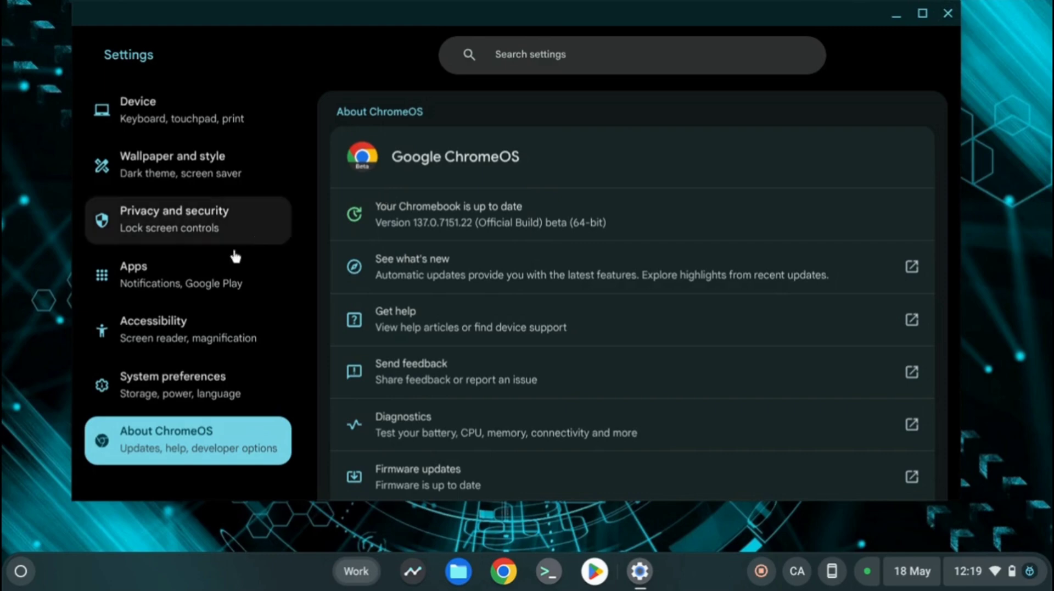
Search the settings for "storage" and open Storage management.
scroll(232, 259, up, 4)
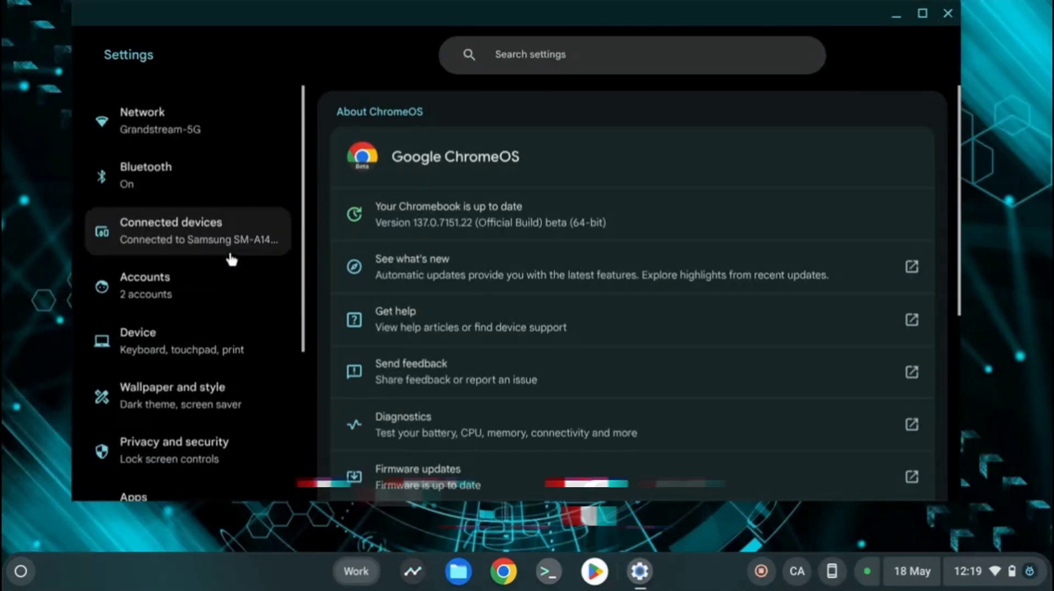
click(507, 62)
text(st)
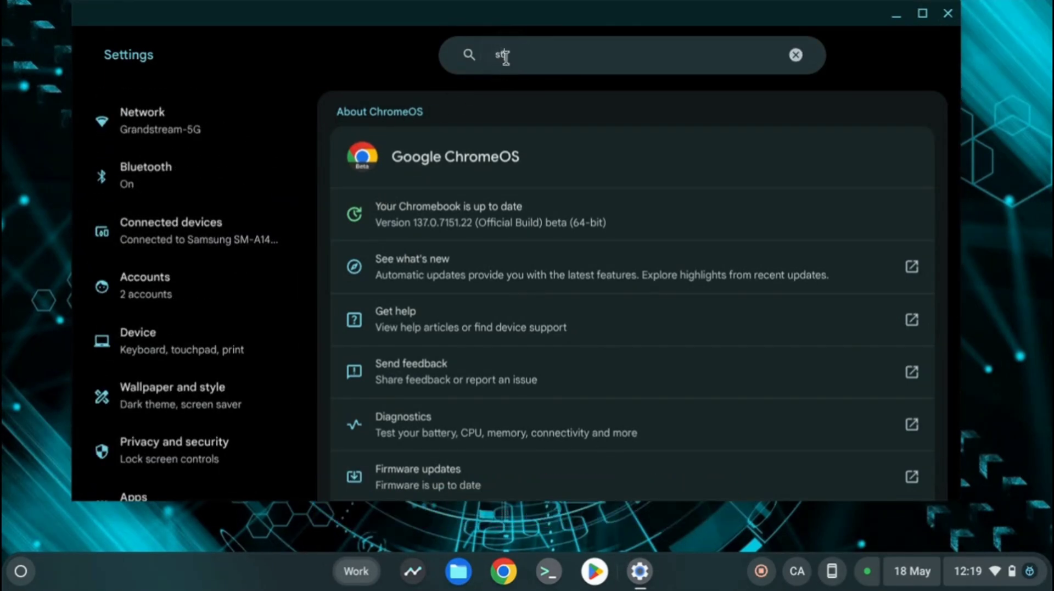
text(orage)
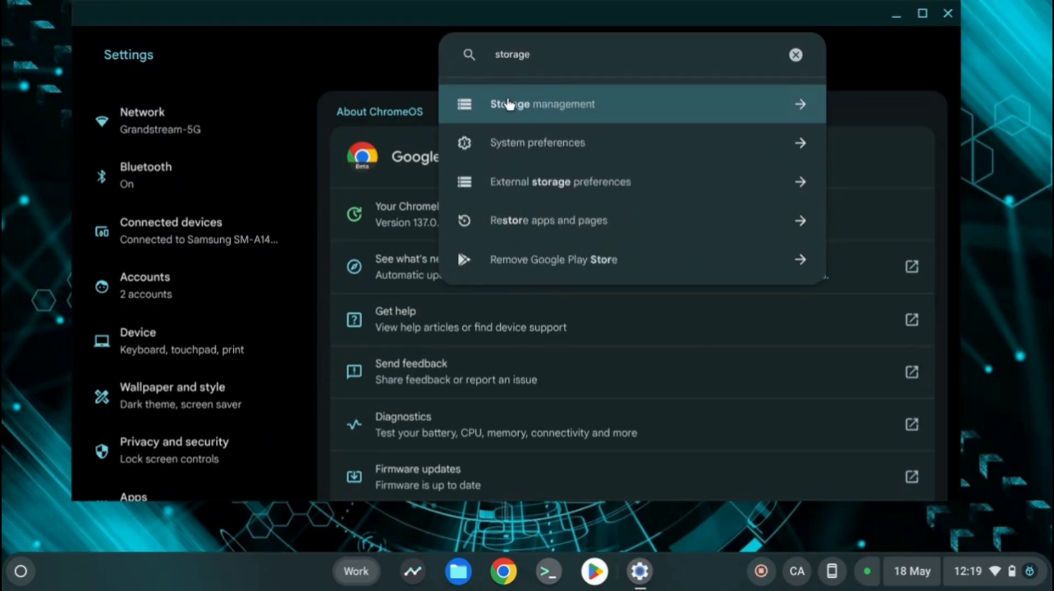
click(511, 108)
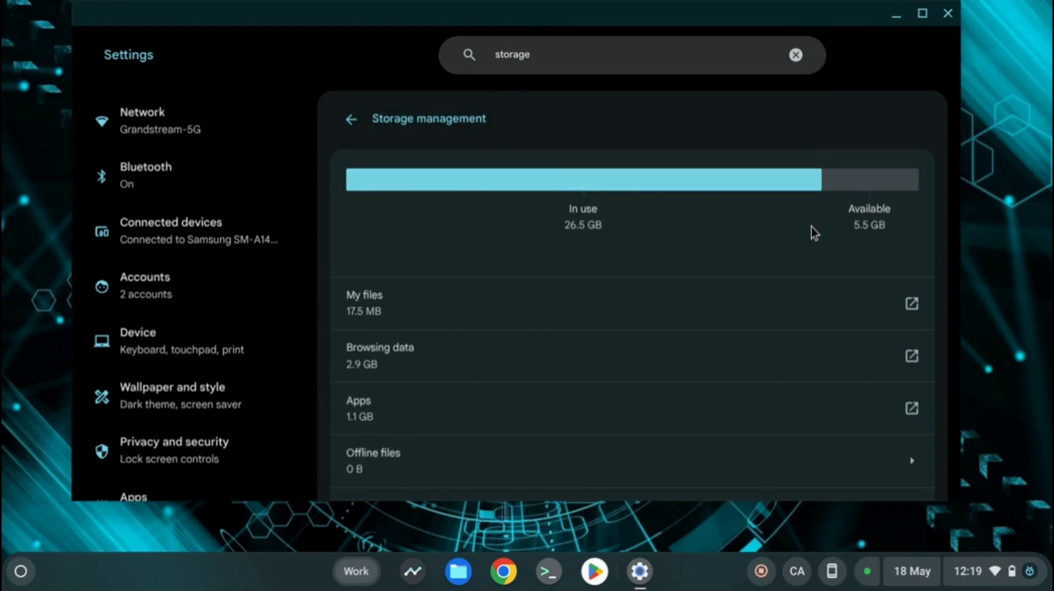
Review the used and available space and the storage breakdown by category.
scroll(811, 226, down, 5)
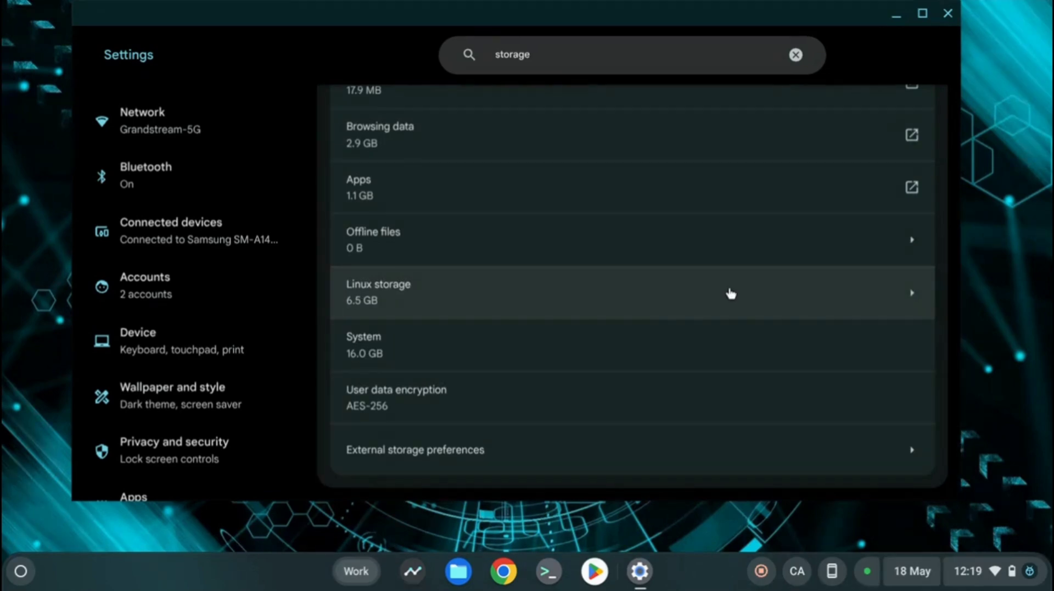
scroll(730, 293, up, 3)
scroll(730, 293, up, 2)
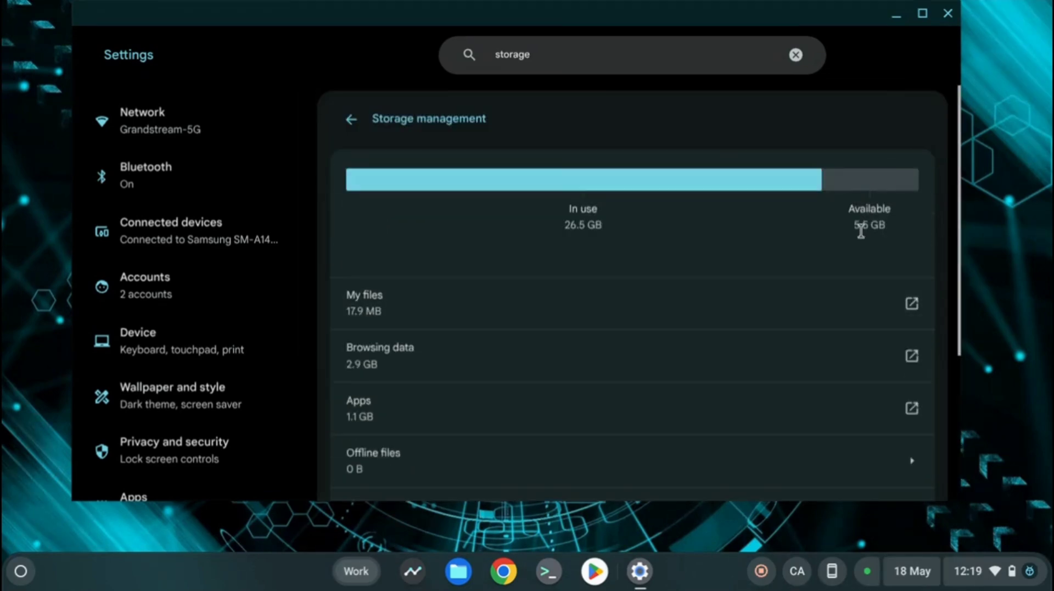
scroll(861, 230, down, 1)
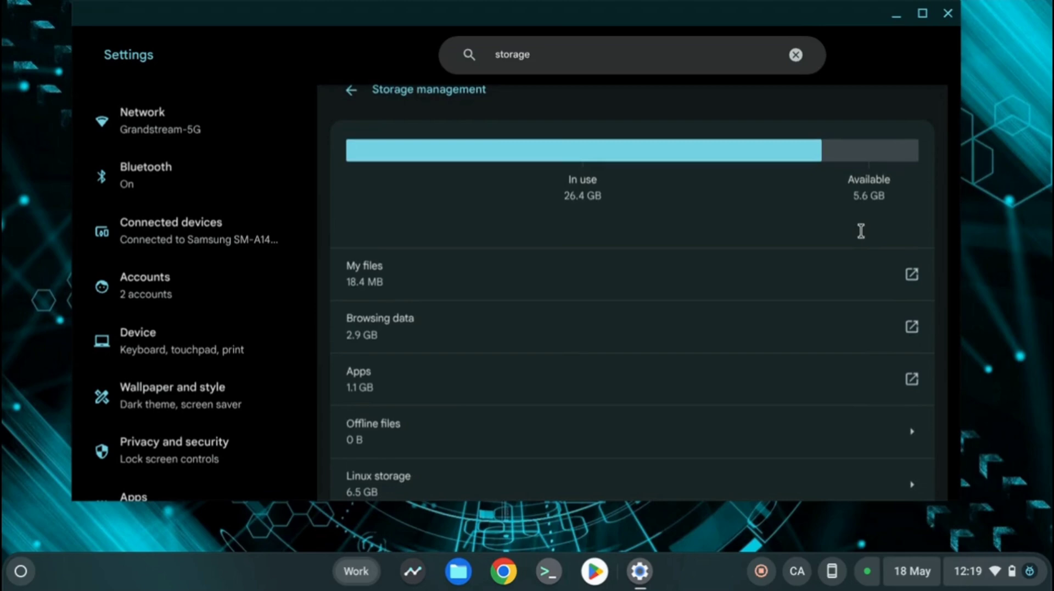
Open the advanced options for deleting browsing data and include passwords and other sign-in data plus cookies and other site data.
scroll(860, 231, down, 2)
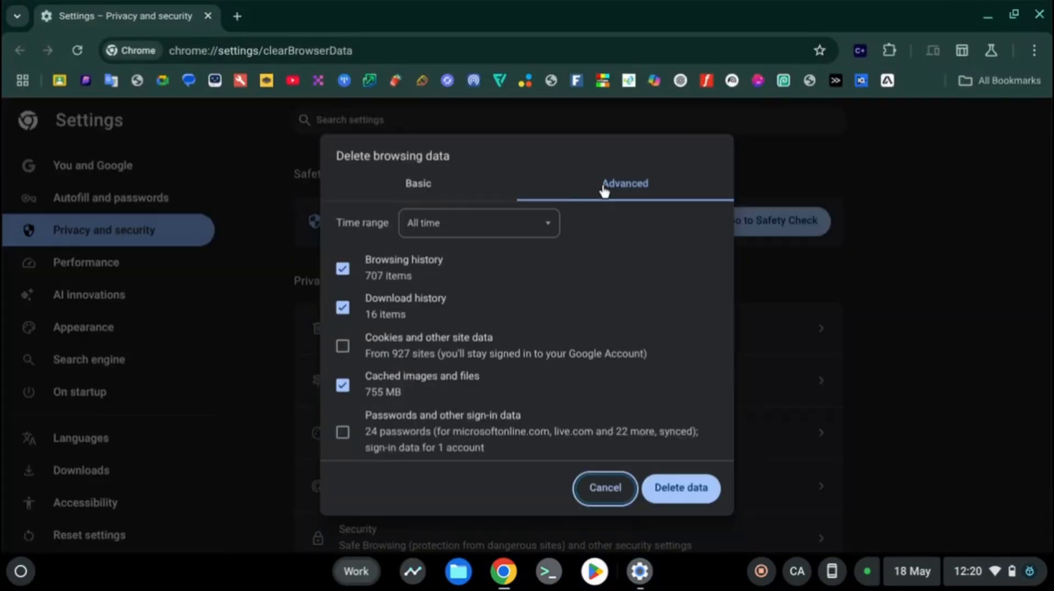
scroll(389, 288, down, 3)
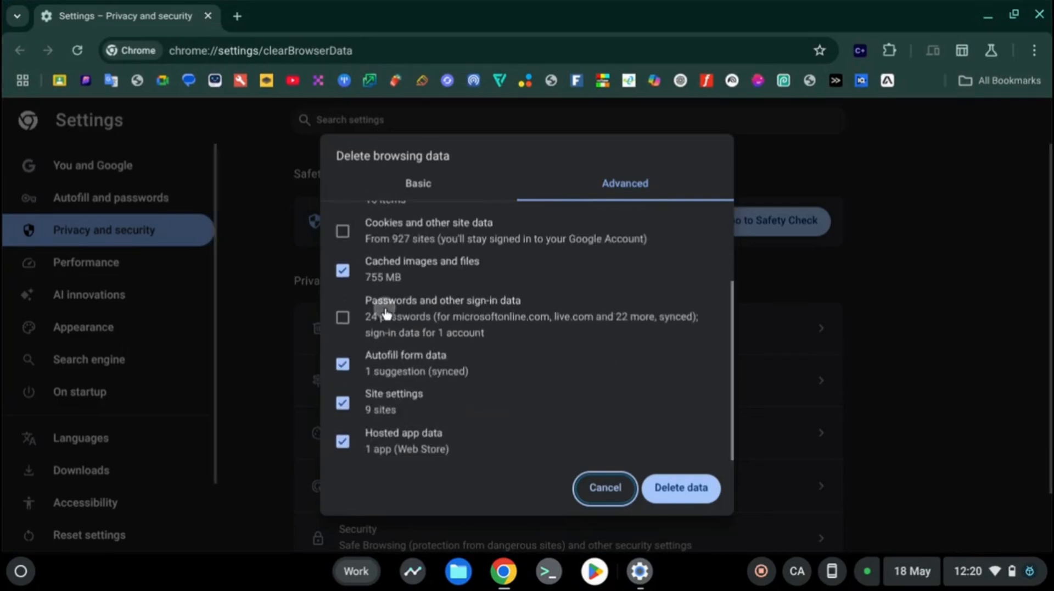
click(387, 306)
scroll(386, 310, up, 2)
scroll(386, 313, up, 1)
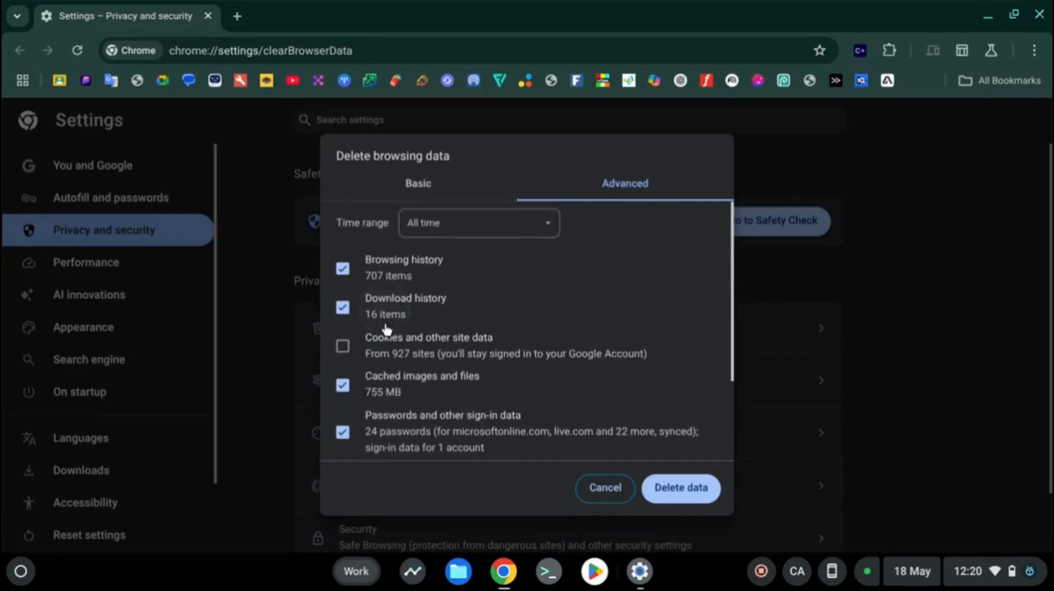
click(409, 355)
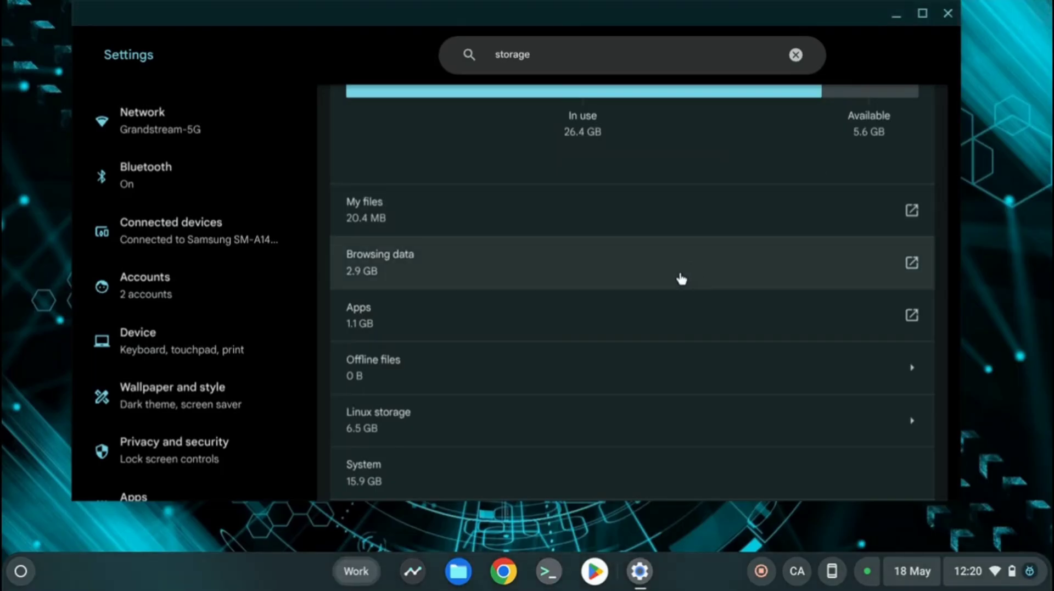
Open app management from the storage breakdown, view Chrome's app details and return to the app list.
scroll(680, 277, down, 1)
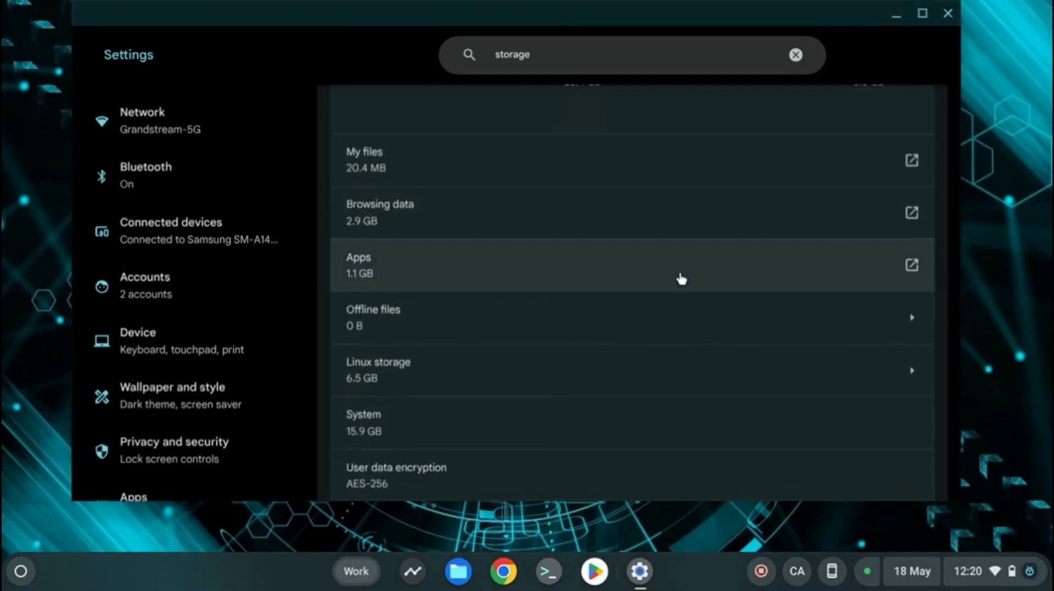
click(680, 277)
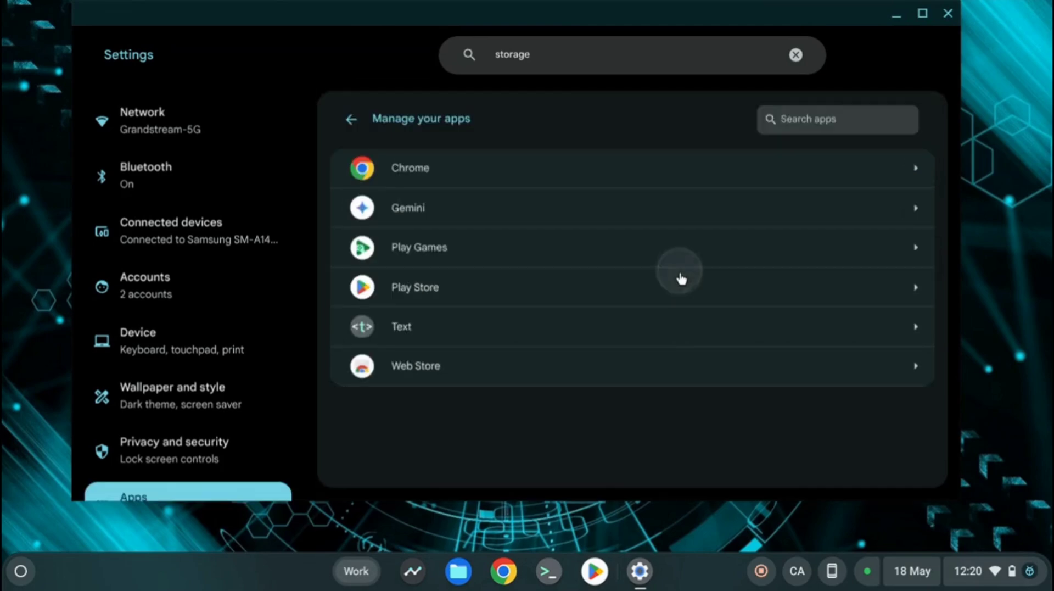
click(459, 172)
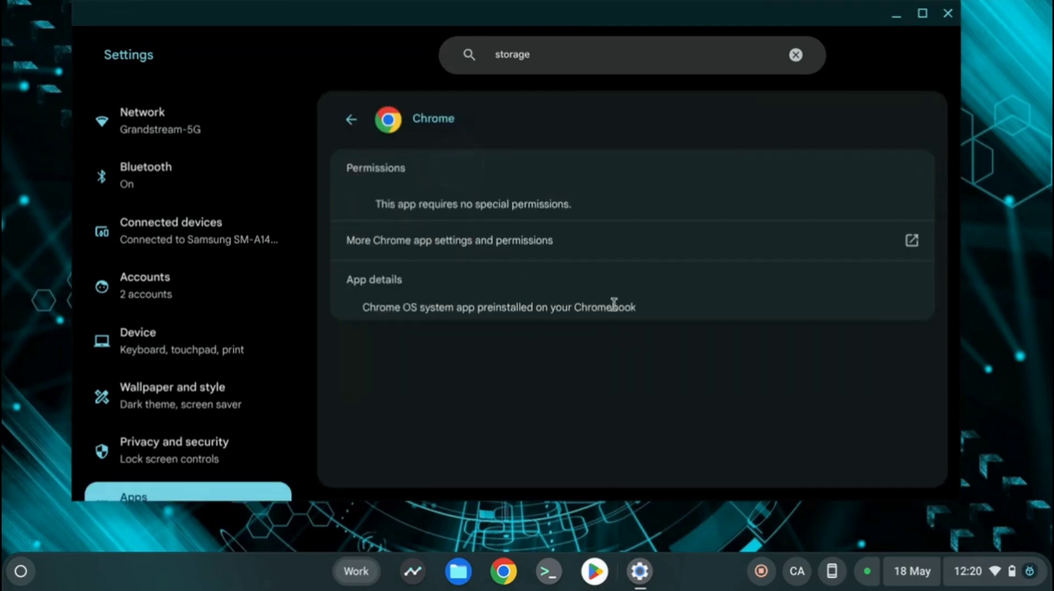
click(355, 132)
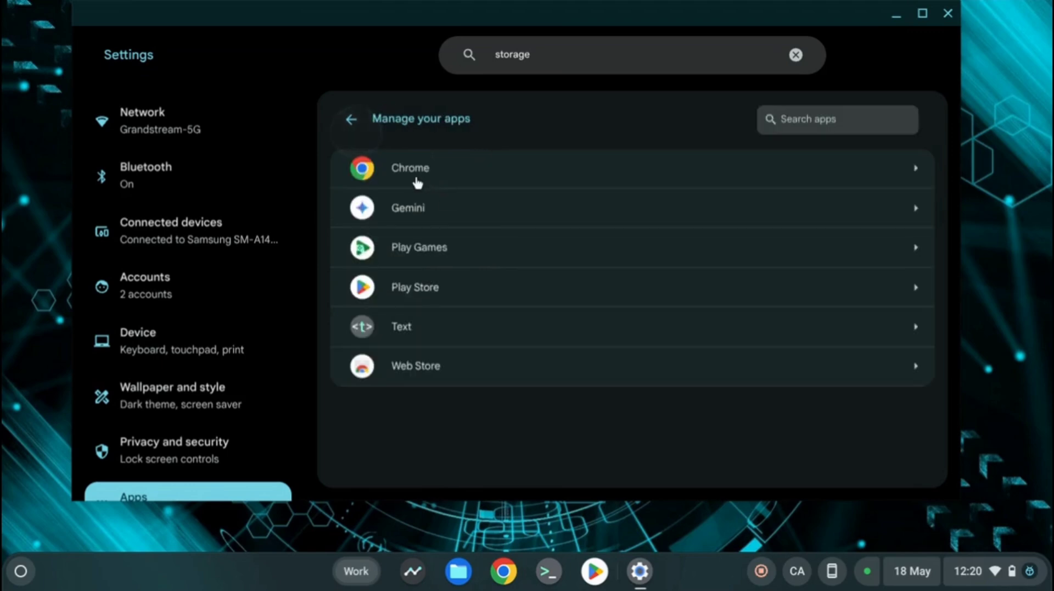
View the Play Store's app settings and permissions, and return to Storage management.
click(432, 286)
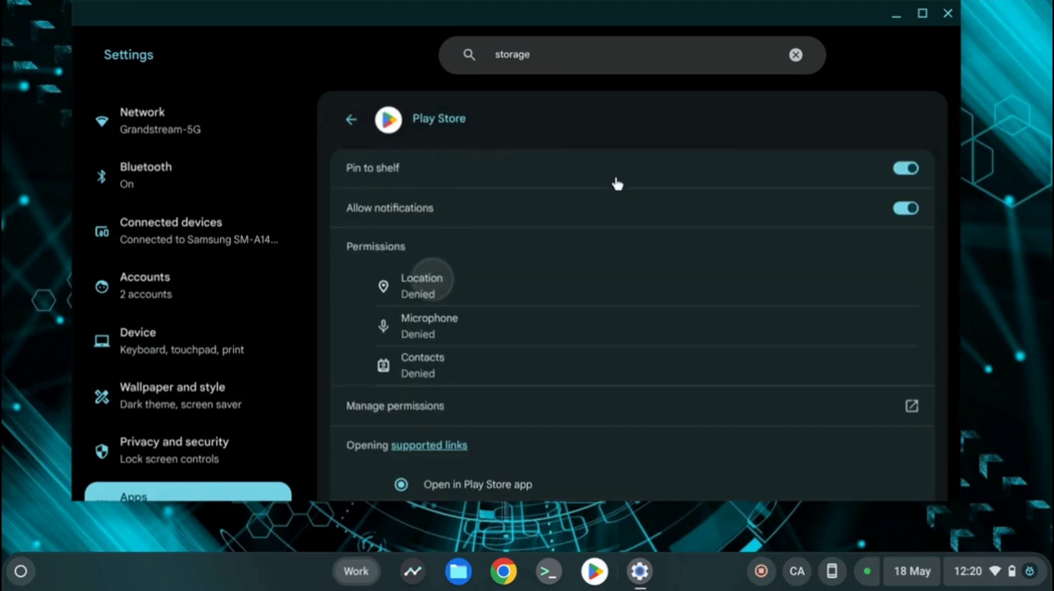
scroll(562, 213, down, 3)
scroll(563, 213, up, 3)
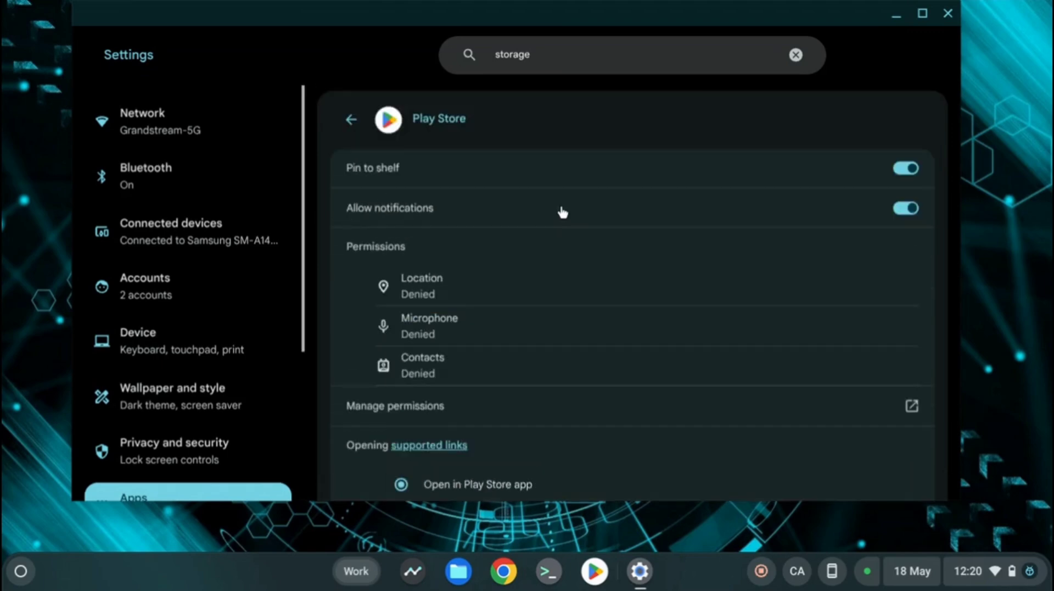
click(356, 124)
click(355, 122)
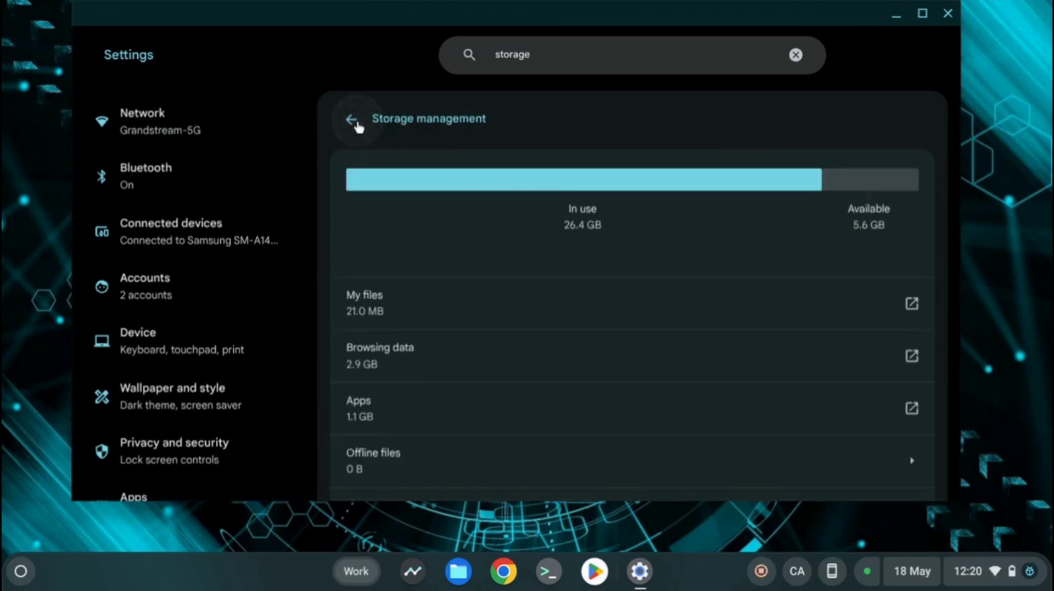
Look over the storage entries from My files down to External storage preferences.
scroll(442, 227, down, 5)
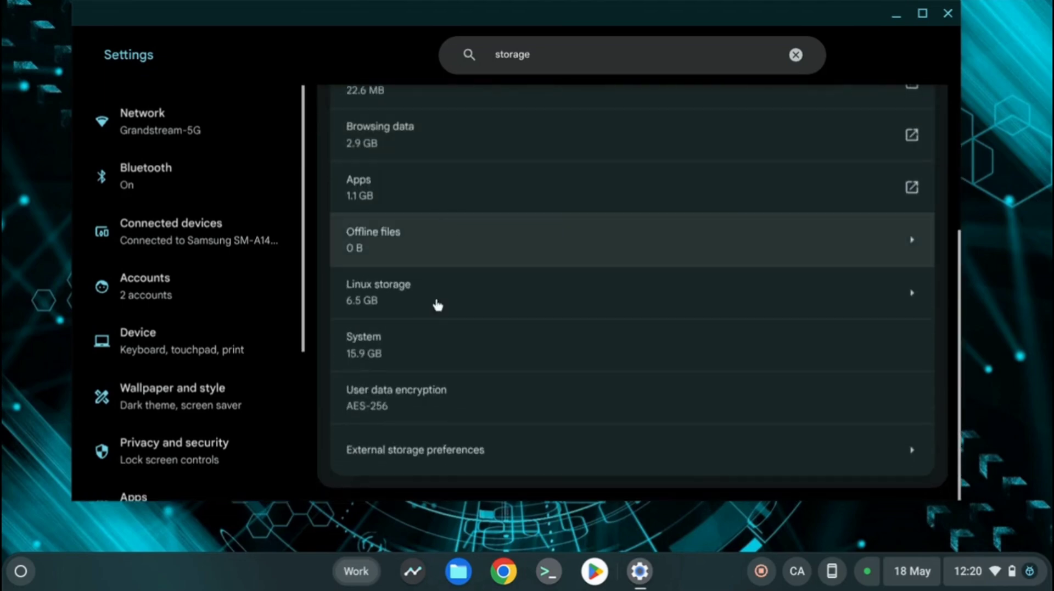
scroll(427, 413, up, 2)
scroll(426, 412, up, 2)
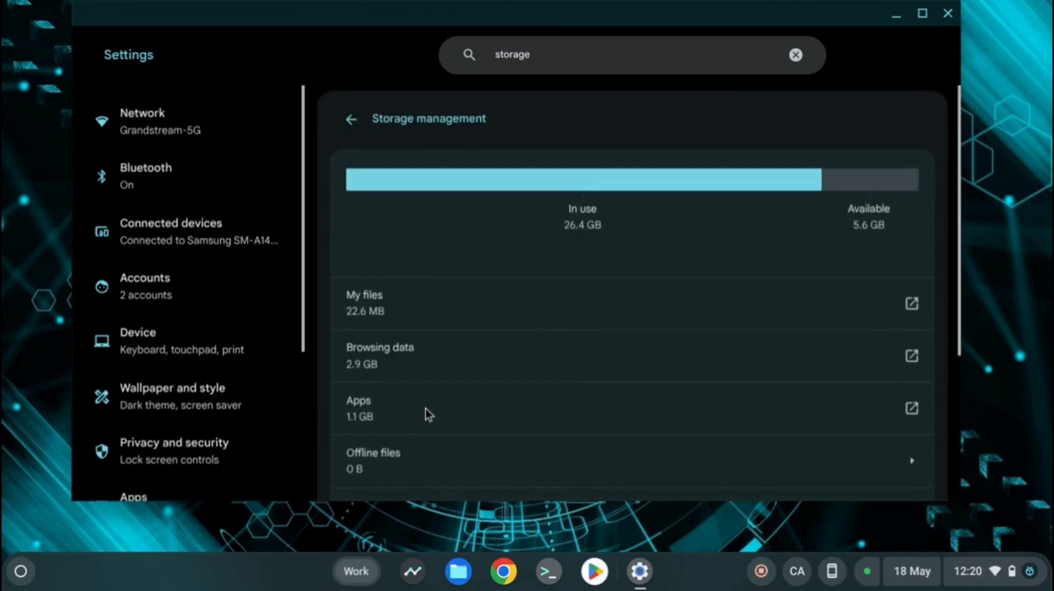
scroll(838, 184, down, 4)
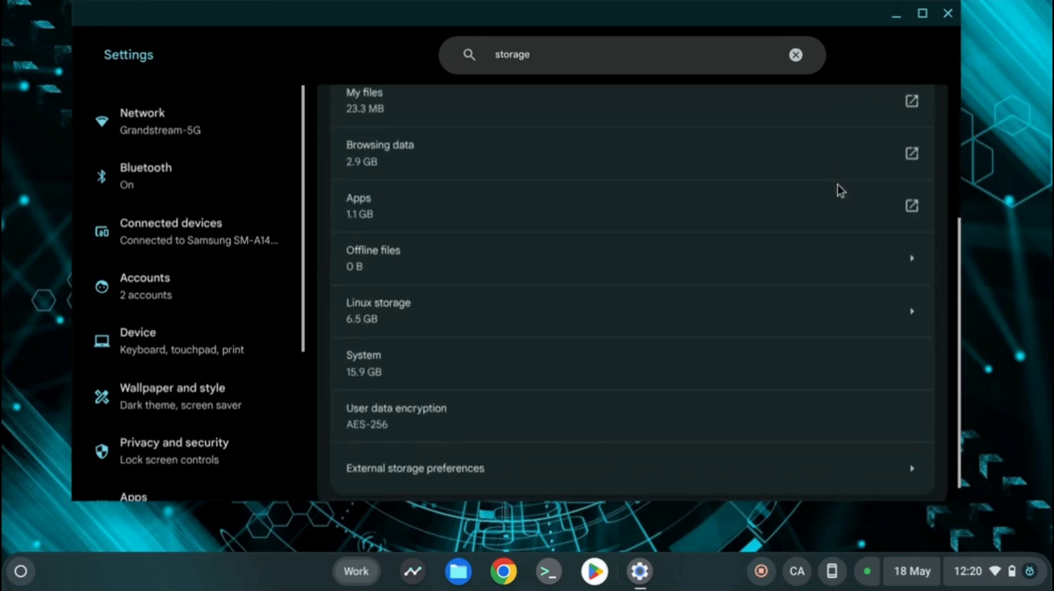
scroll(838, 185, up, 4)
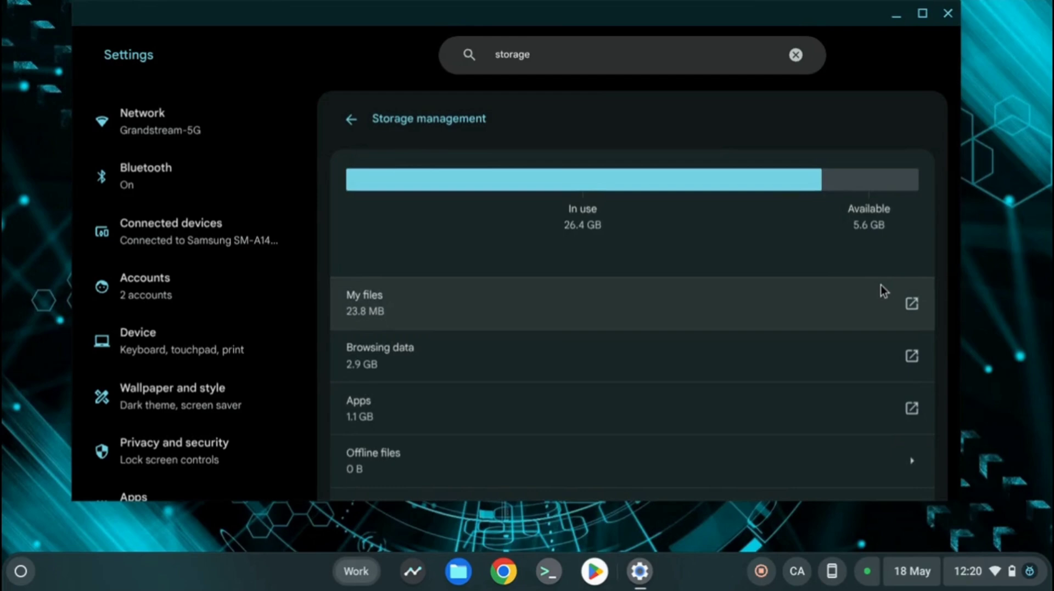
Open the About ChromeOS page and look through its update, diagnostics and developer entries.
scroll(292, 225, down, 4)
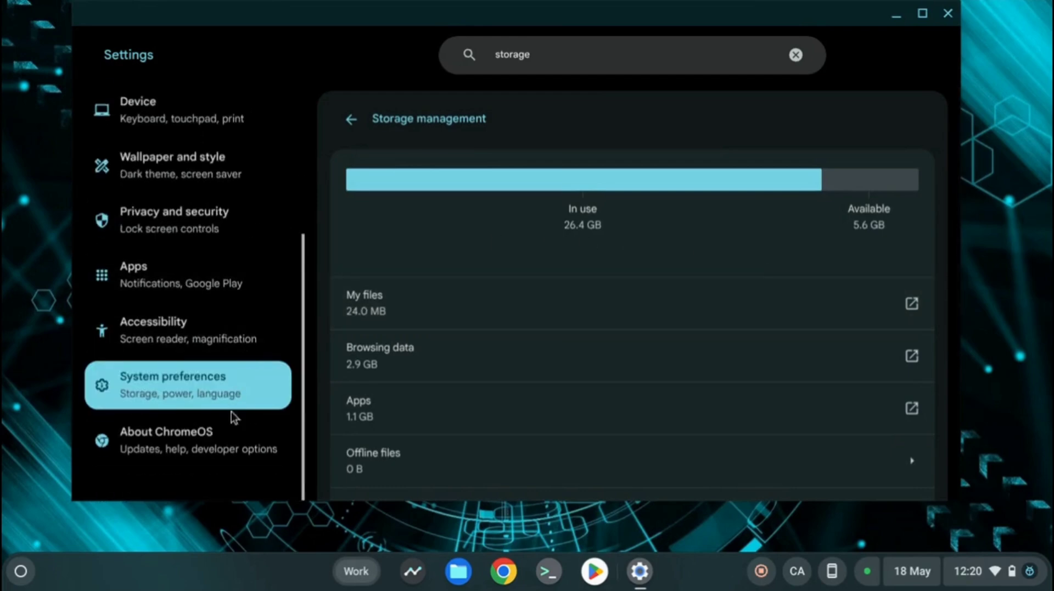
click(231, 438)
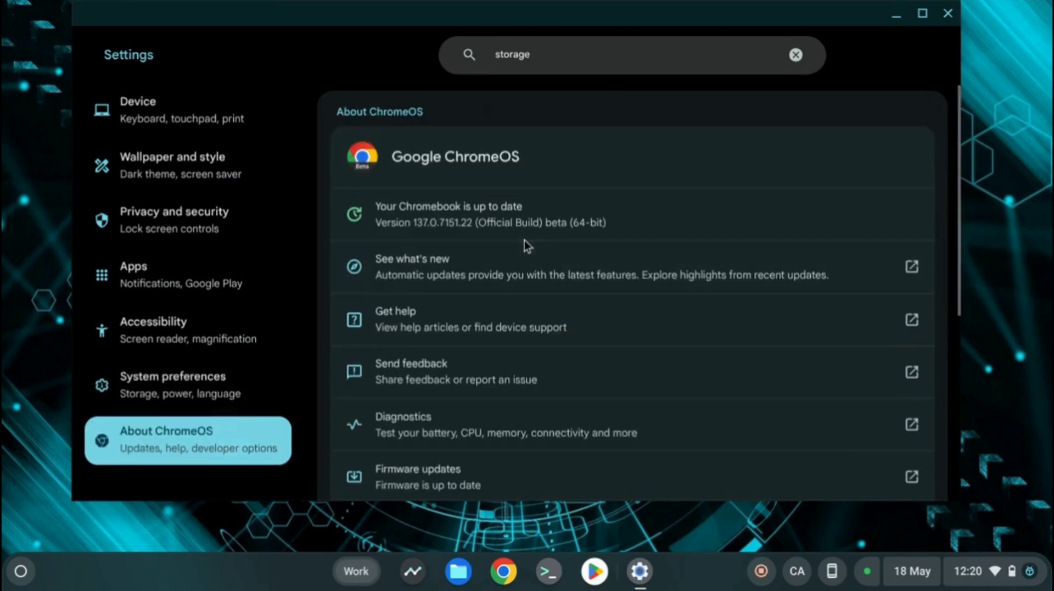
scroll(525, 239, down, 5)
scroll(525, 242, up, 4)
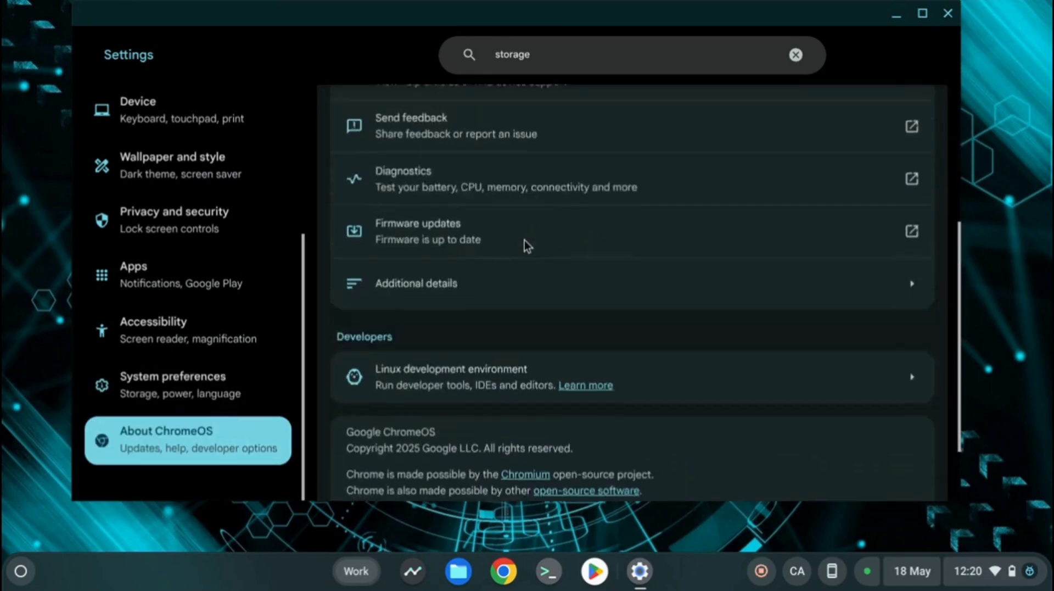
scroll(525, 239, up, 2)
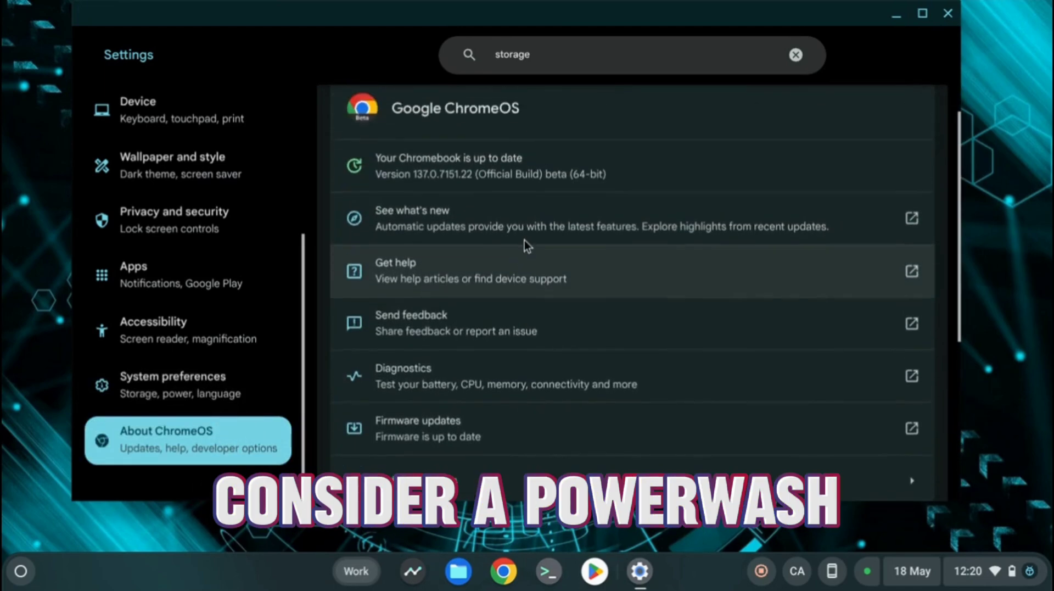
Search the settings for "powerwash" and open the Powerwash reset option.
click(691, 59)
key(ctrl+a)
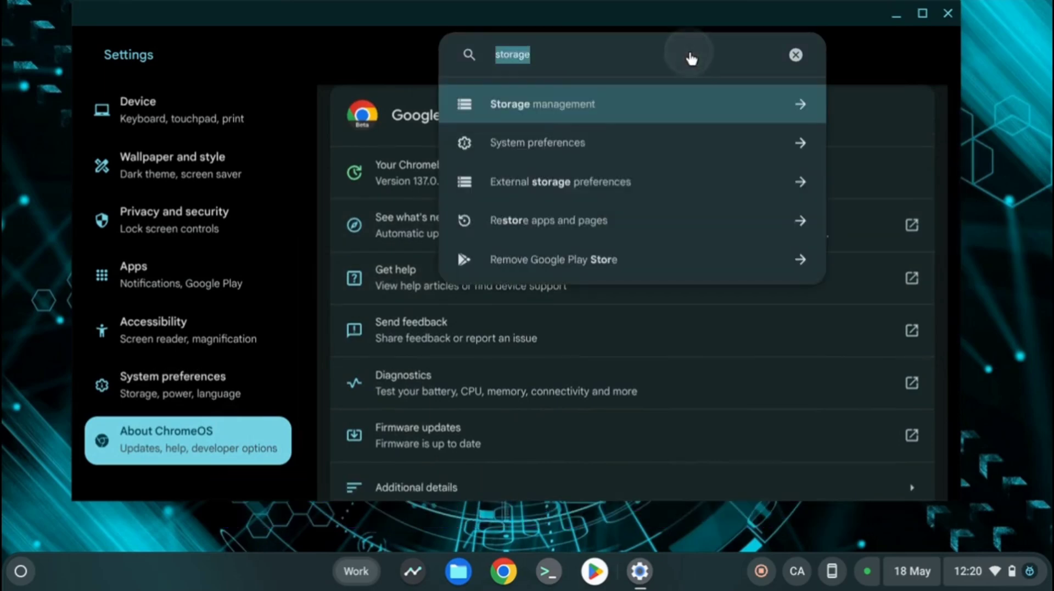
key(BackSpace)
text(power)
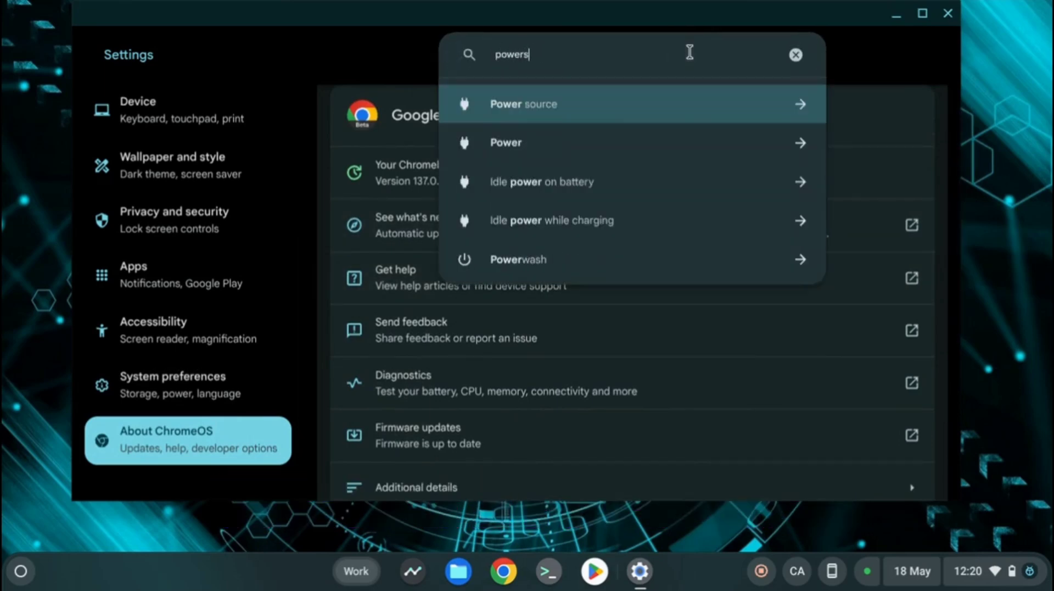
text(wash)
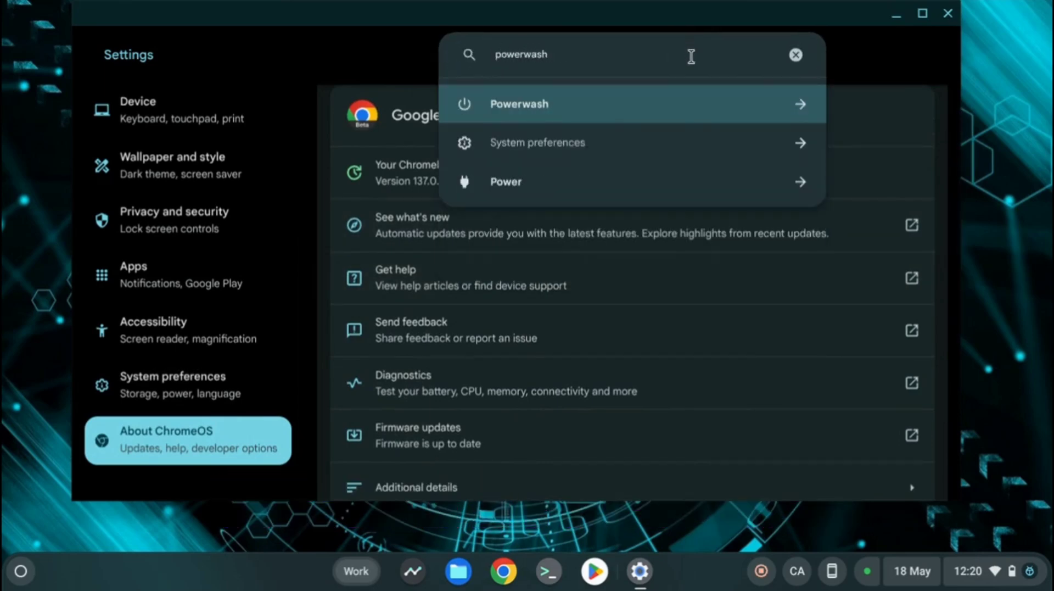
click(682, 109)
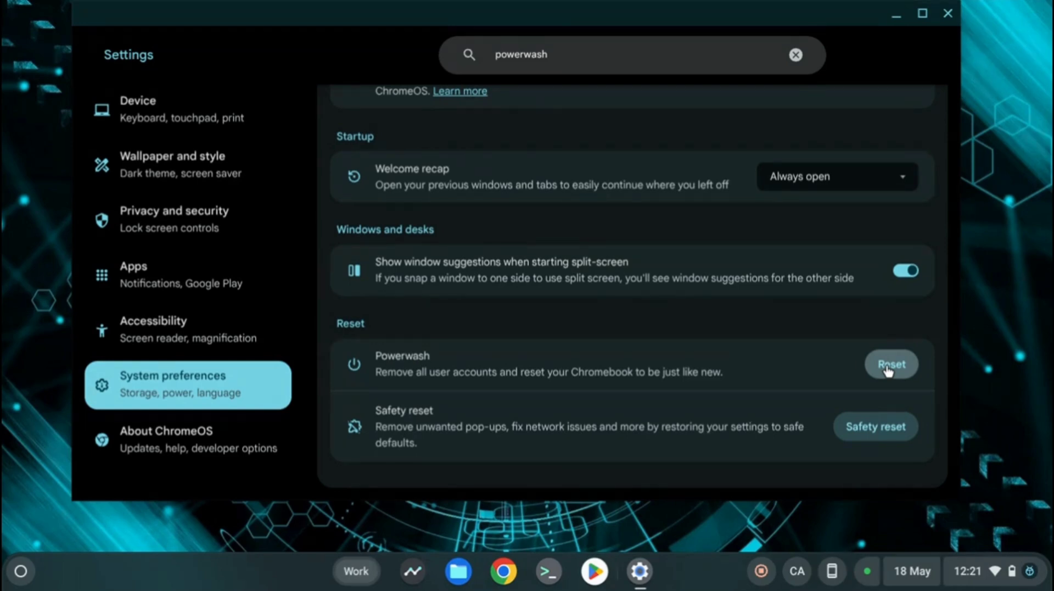
Leave the Powerwash reset option untouched and close the Settings window.
click(889, 19)
key(super)
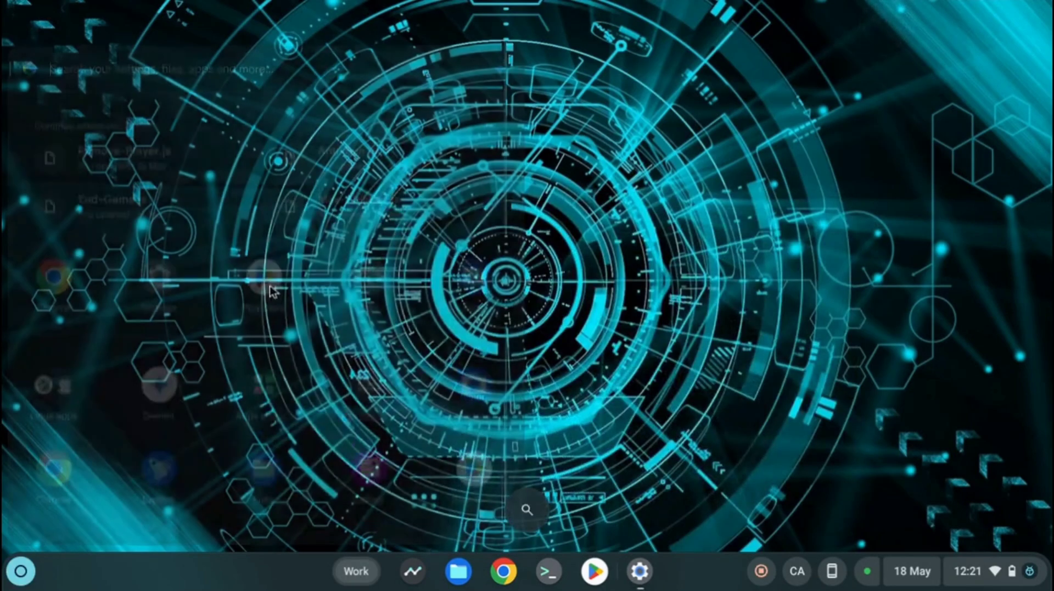
key(Escape)
click(640, 571)
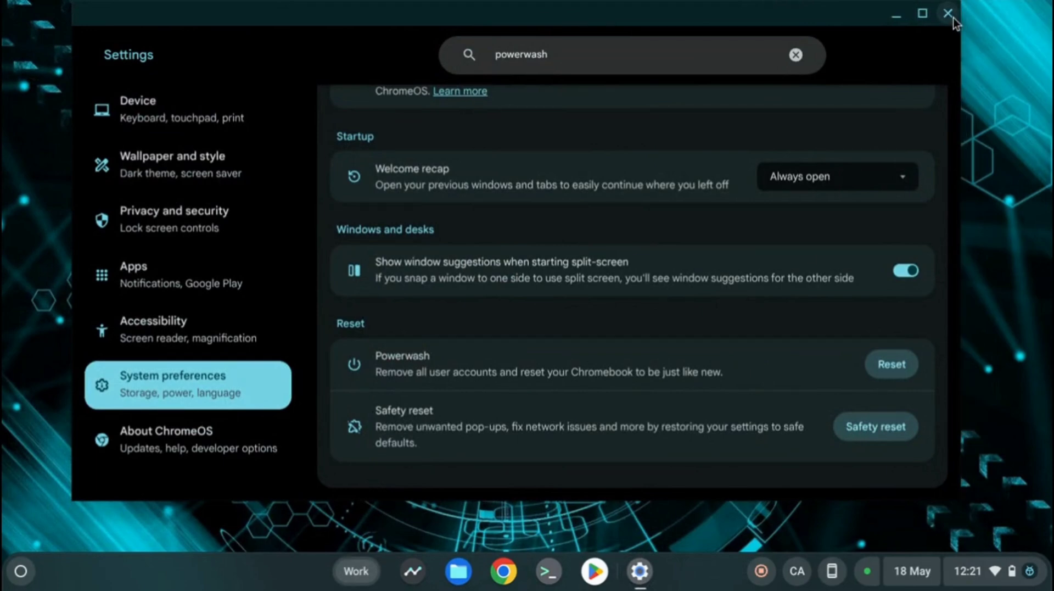
click(948, 14)
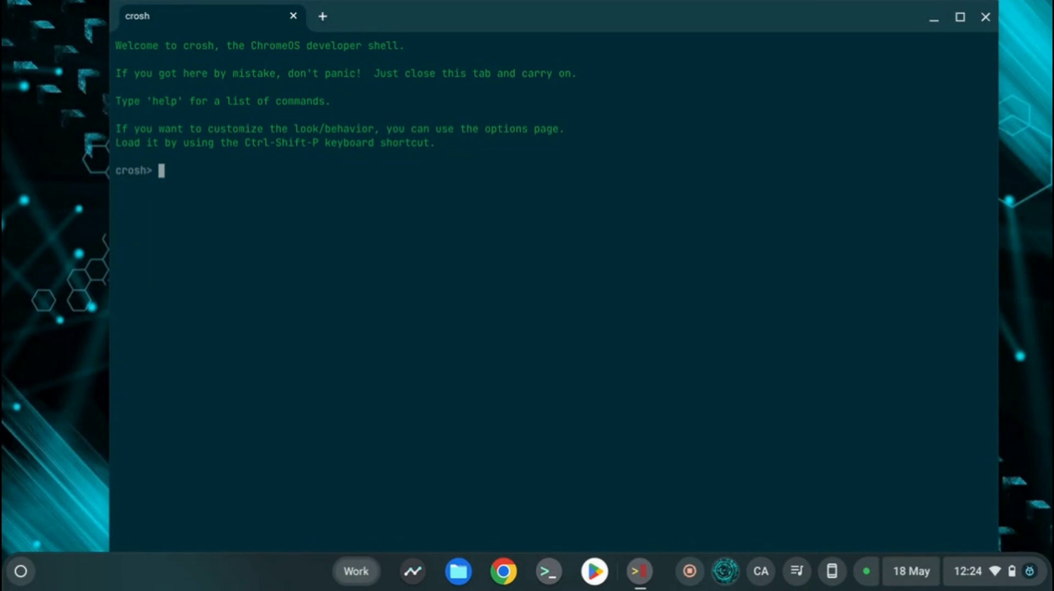
Run swap status in crosh and examine the Size and Used values of the /dev/zram0 partition.
text(swap status)
key(Return)
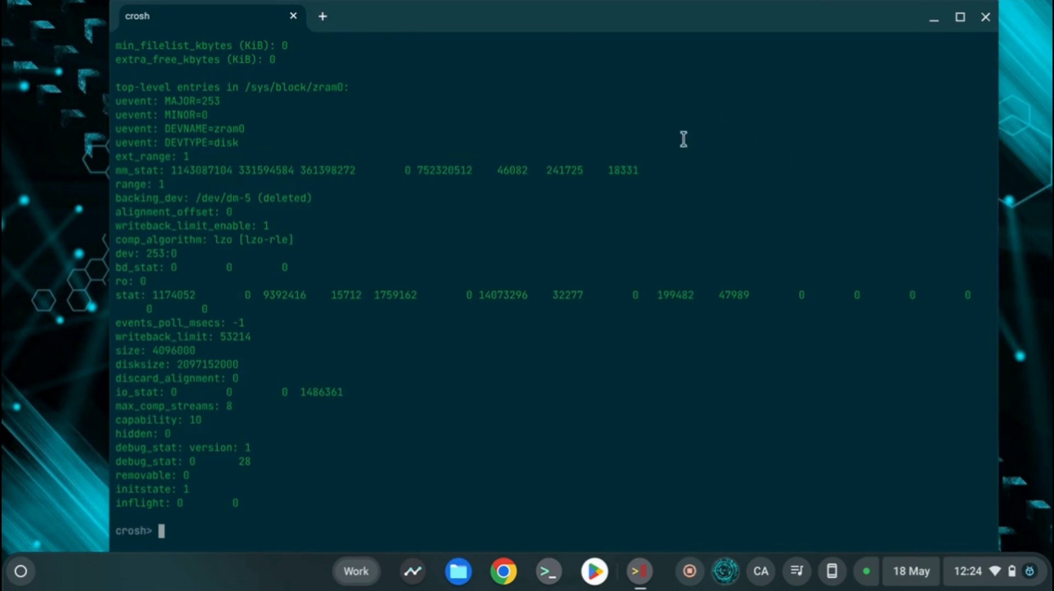
scroll(606, 211, up, 3)
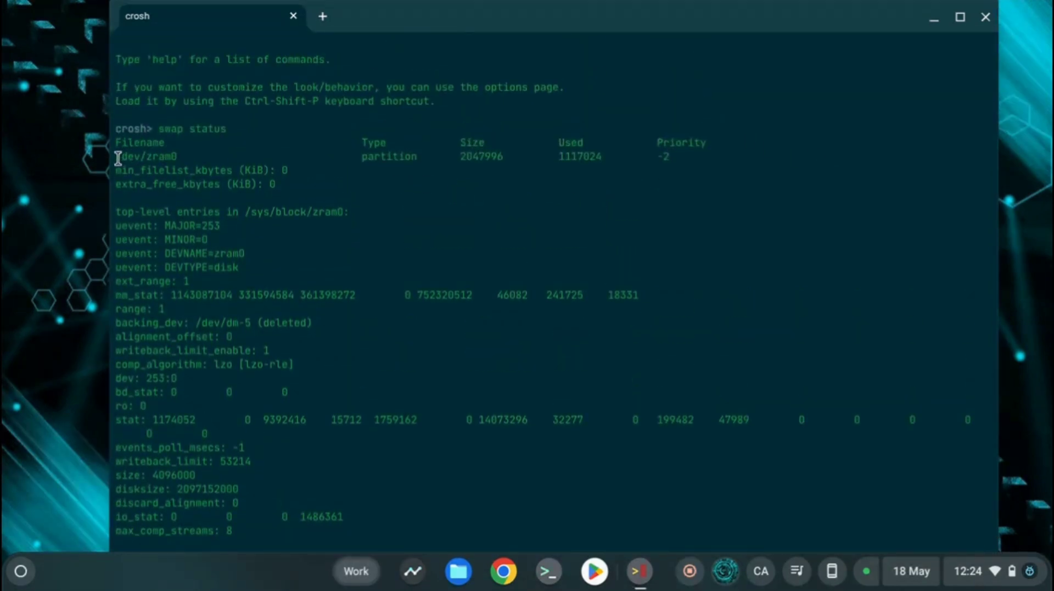
mouse_move(116, 157)
mouse_down()
mouse_move(193, 157)
mouse_move(112, 158)
mouse_up()
mouse_move(464, 157)
mouse_down()
mouse_move(482, 158)
mouse_move(460, 158)
mouse_up()
mouse_move(459, 157)
mouse_down()
mouse_move(505, 157)
mouse_move(464, 156)
mouse_move(501, 153)
mouse_move(461, 142)
mouse_move(456, 158)
mouse_up()
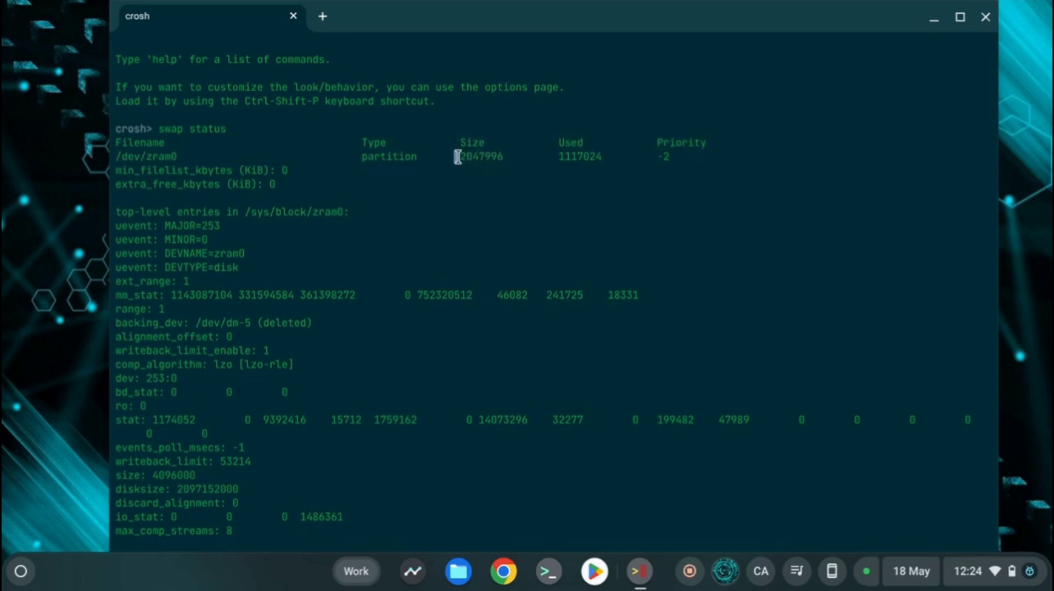
drag(589, 156, 569, 156)
click(558, 156)
Write a swap enable command at the crosh prompt, changing its size from 2000 to 1000, without running it.
scroll(558, 156, down, 3)
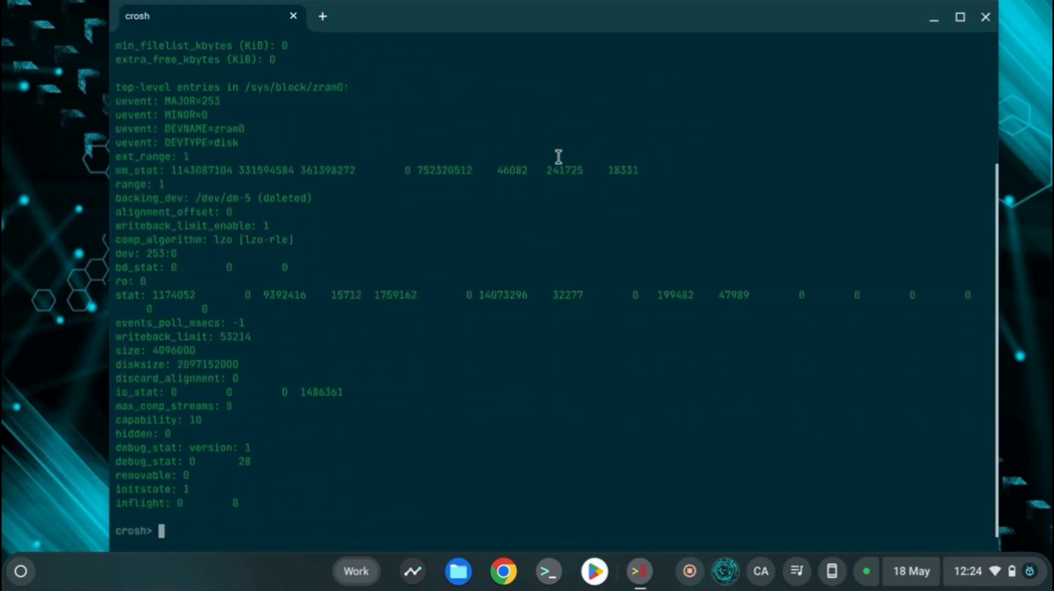
text(swap enable )
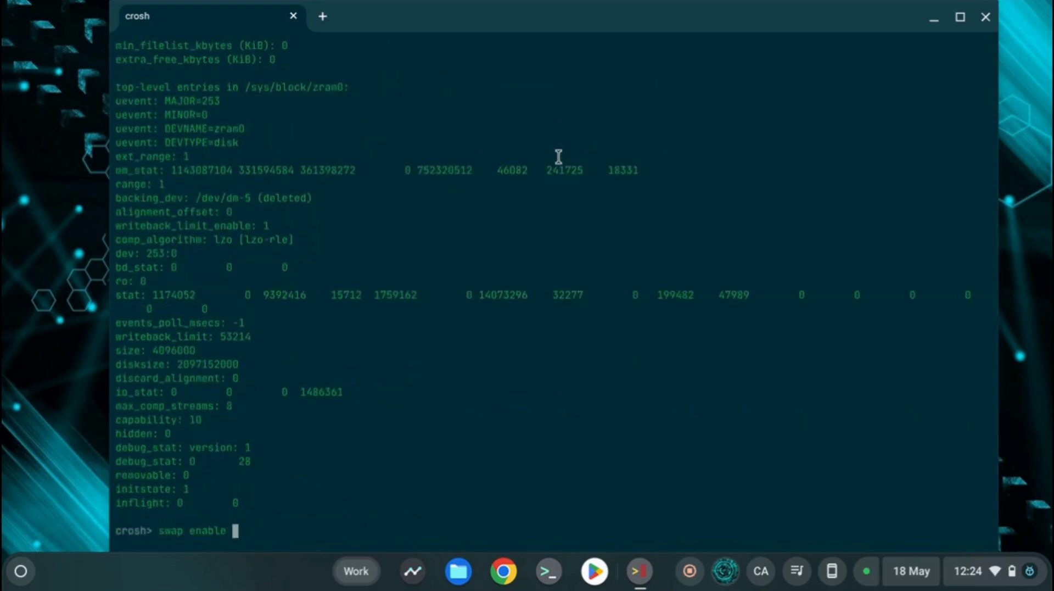
text(2000)
key(BackSpace)
key(BackSpace)
key(BackSpace)
key(BackSpace)
text(1000)
Recheck the Used value of the /dev/zram0 partition in the swap status output.
scroll(518, 217, up, 4)
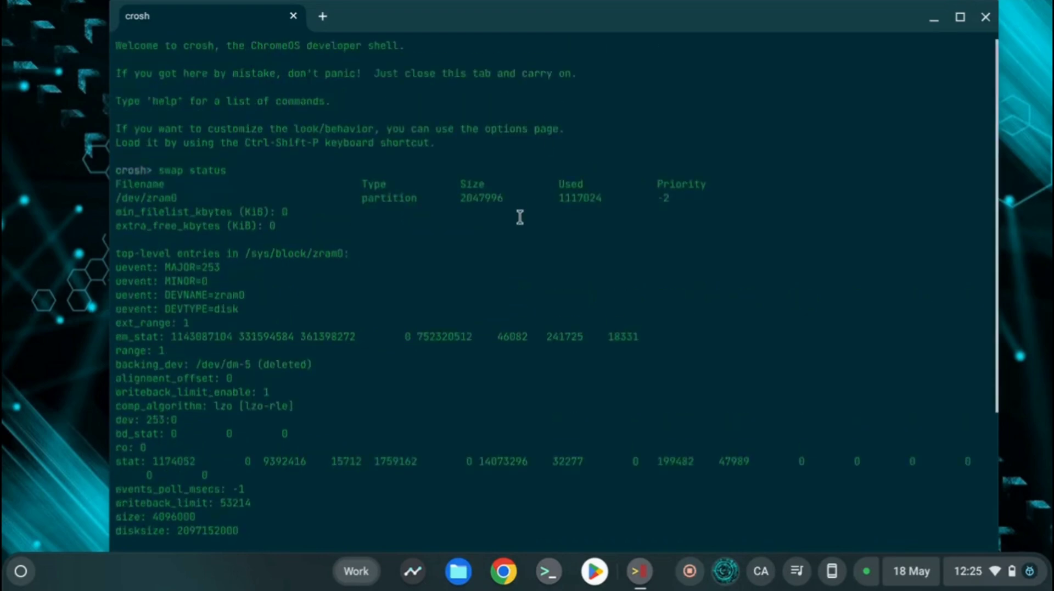
double_click(556, 199)
click(553, 196)
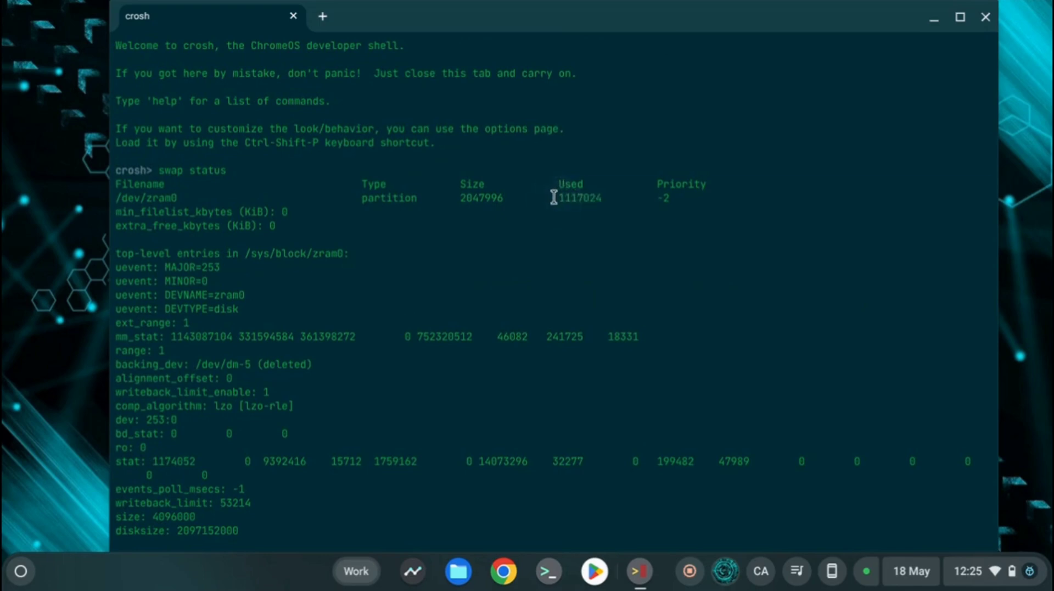
scroll(555, 196, down, 4)
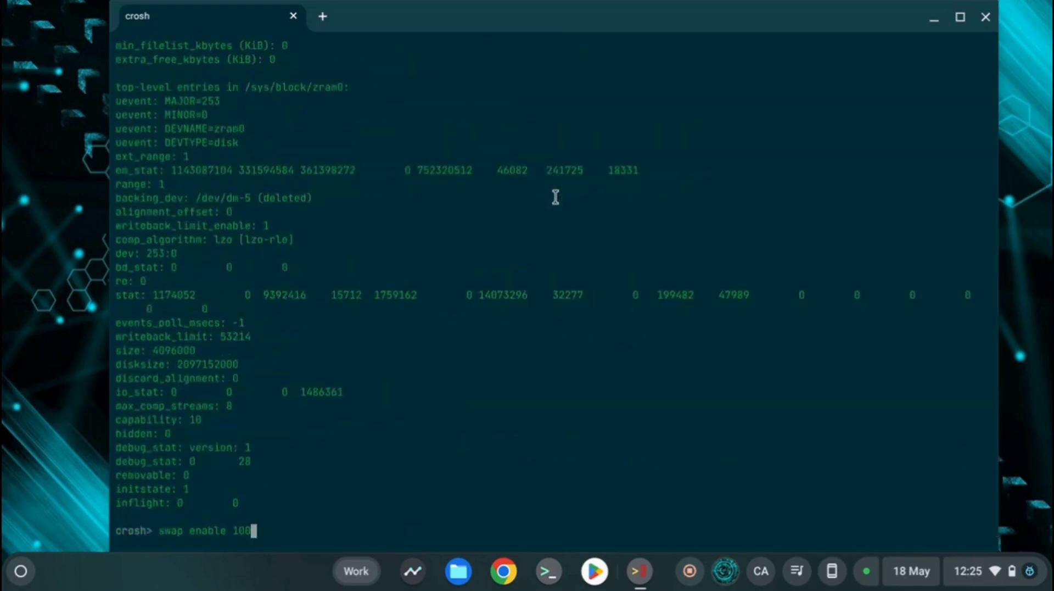
Erase the unsubmitted swap enable command from the prompt and close the crosh window.
key(BackSpace)
key(BackSpace)
key(BackSpace)
key(BackSpace)
key(BackSpace)
key(BackSpace)
key(BackSpace)
key(BackSpace)
key(BackSpace)
key(BackSpace)
key(BackSpace)
key(BackSpace)
key(BackSpace)
key(BackSpace)
key(BackSpace)
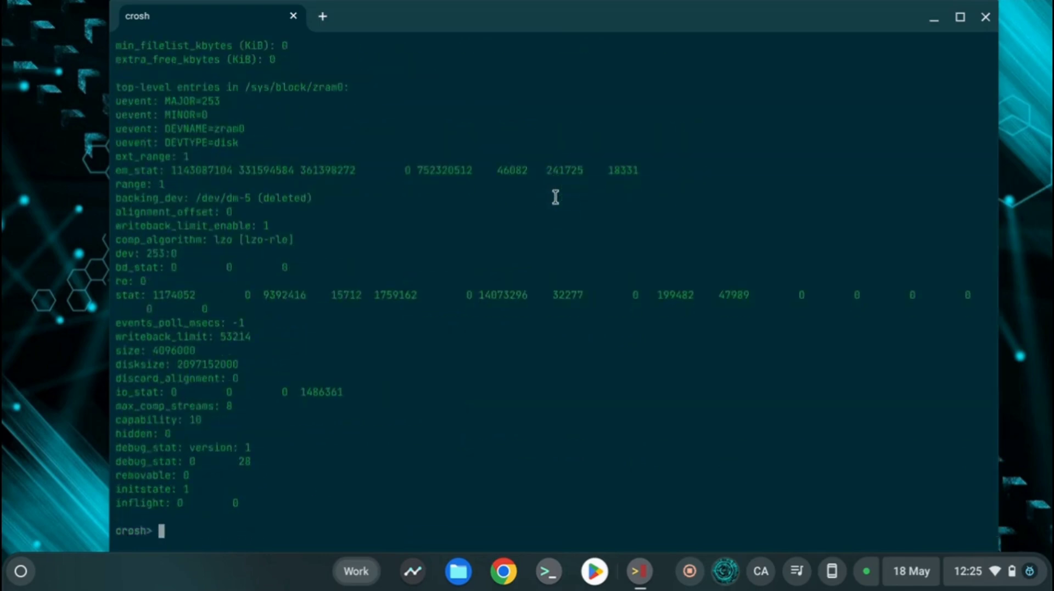
click(986, 17)
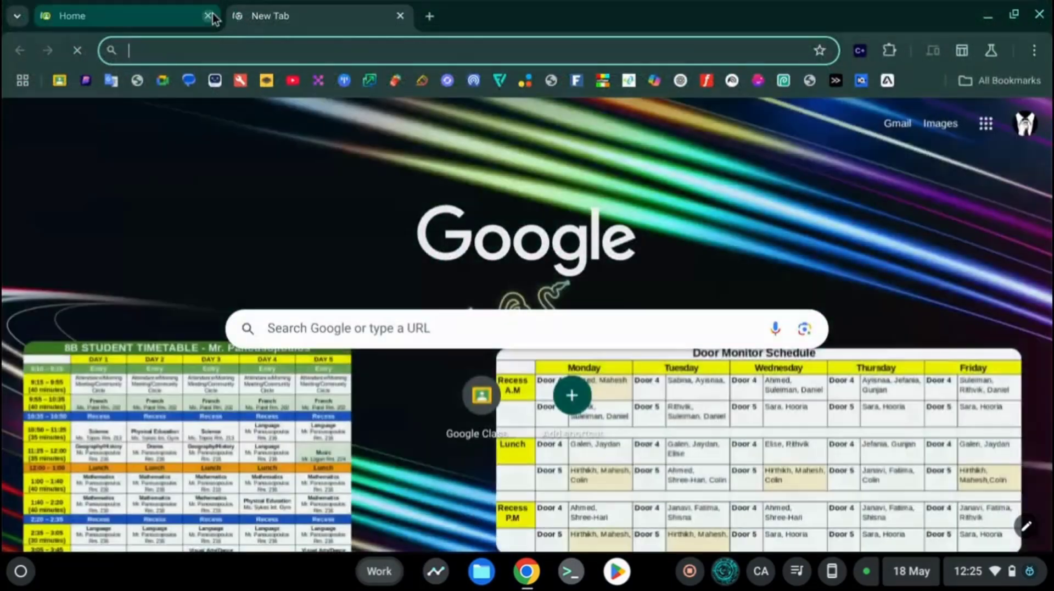
In Chrome, close the Home tab and open chrome://flags in the remaining tab.
click(208, 16)
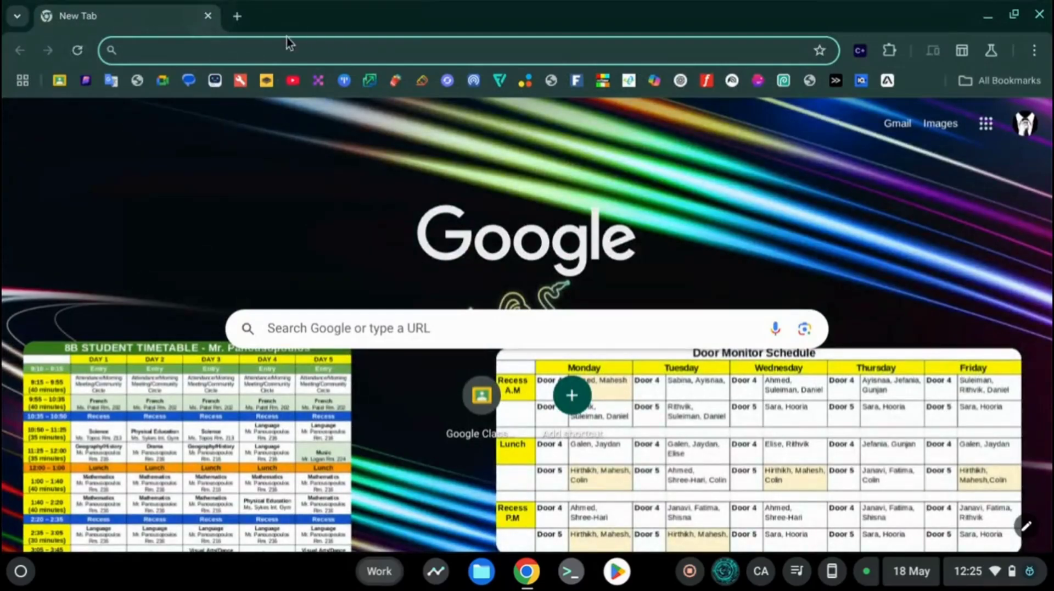
text(chromeb)
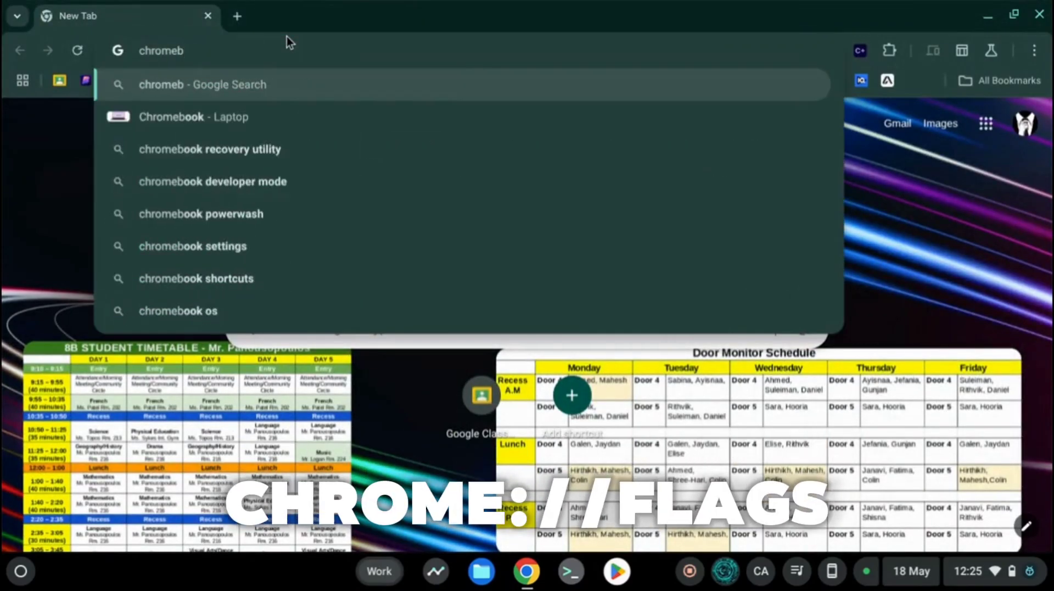
key(BackSpace)
text(://fag)
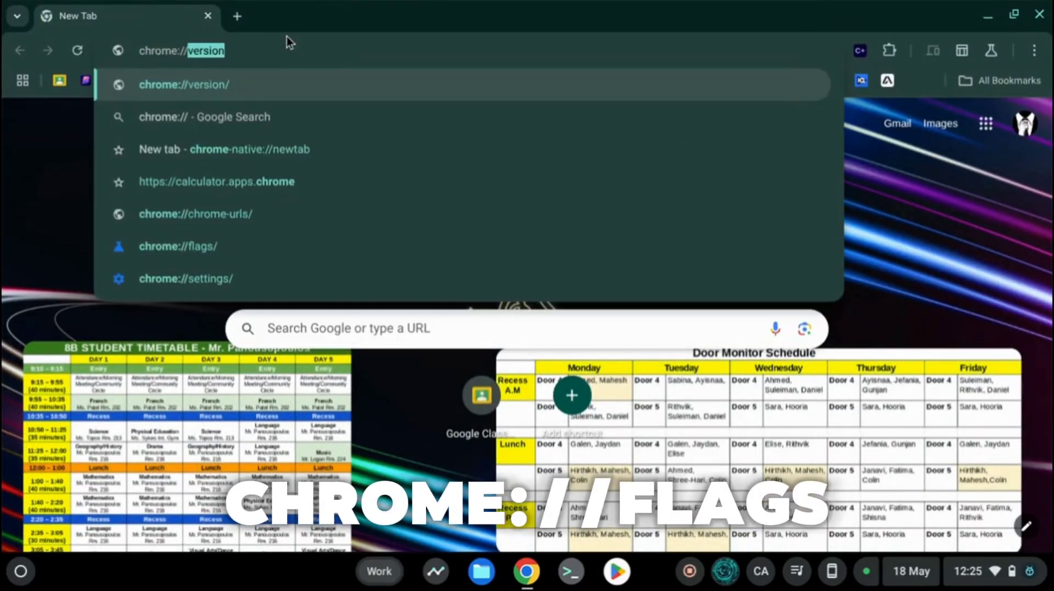
key(BackSpace)
key(BackSpace)
text(la)
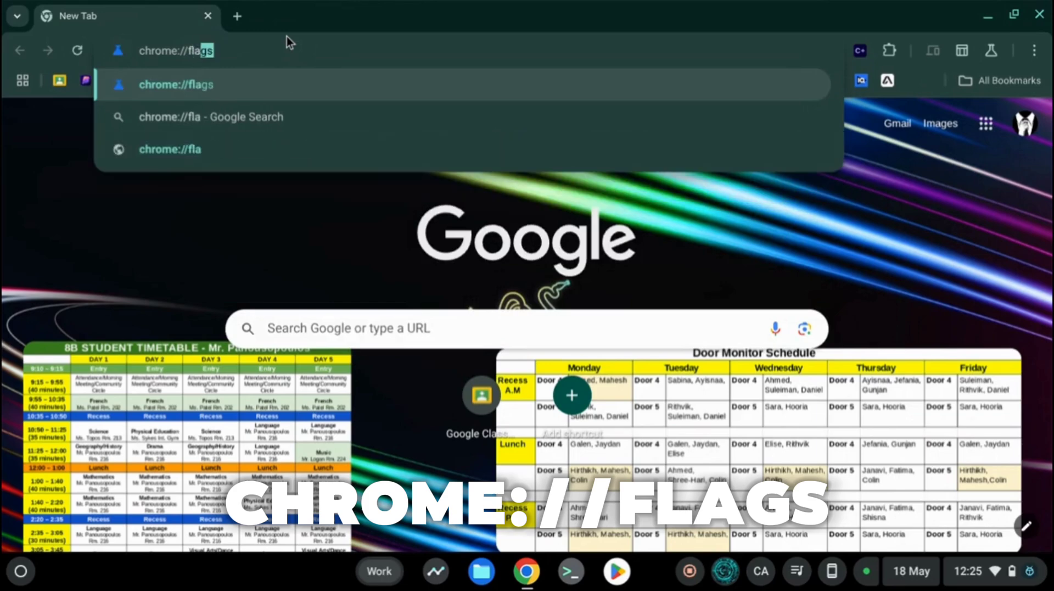
key(Return)
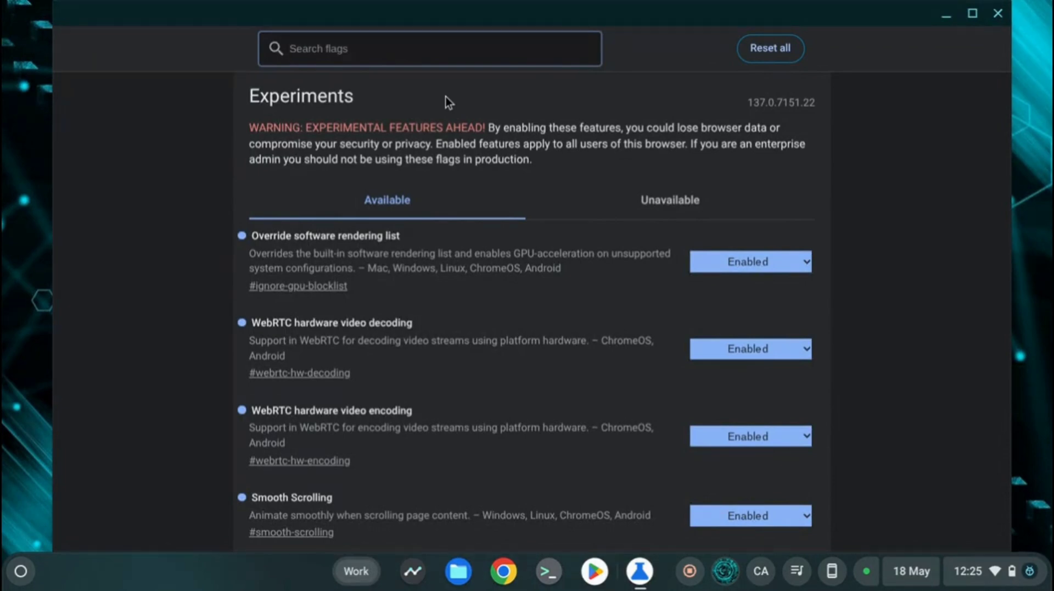
Search the flags for "gpu ra", view the GPU rasterization flag's options, and clear the search.
text(gpu ra)
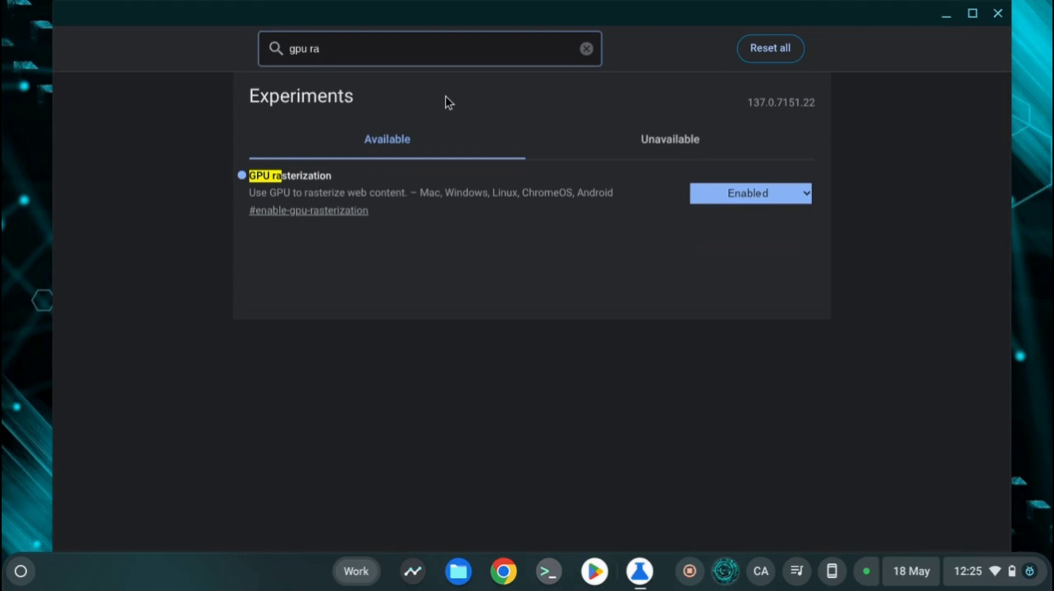
click(752, 196)
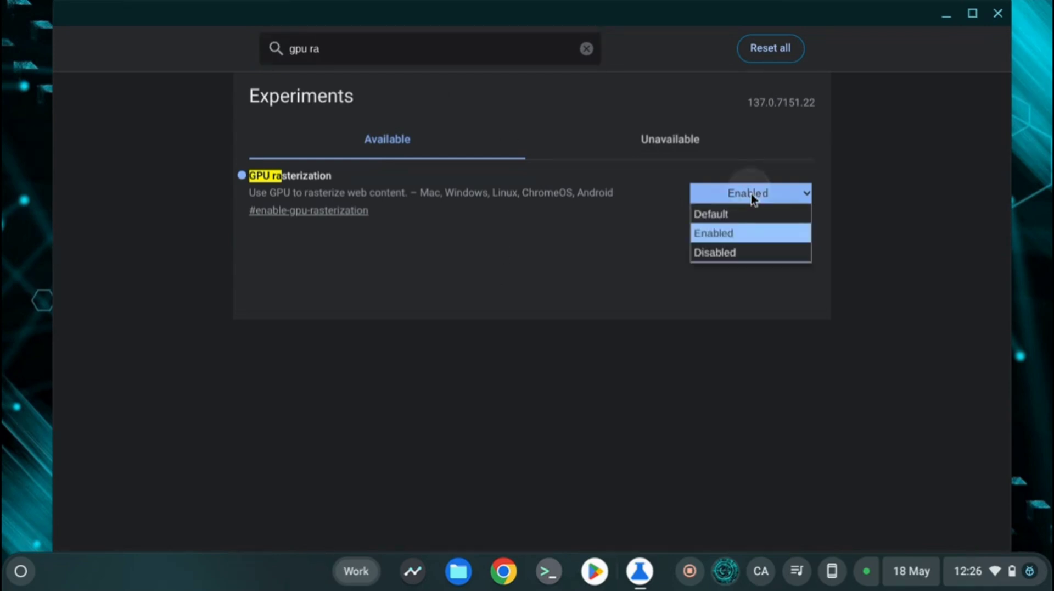
click(585, 55)
click(583, 53)
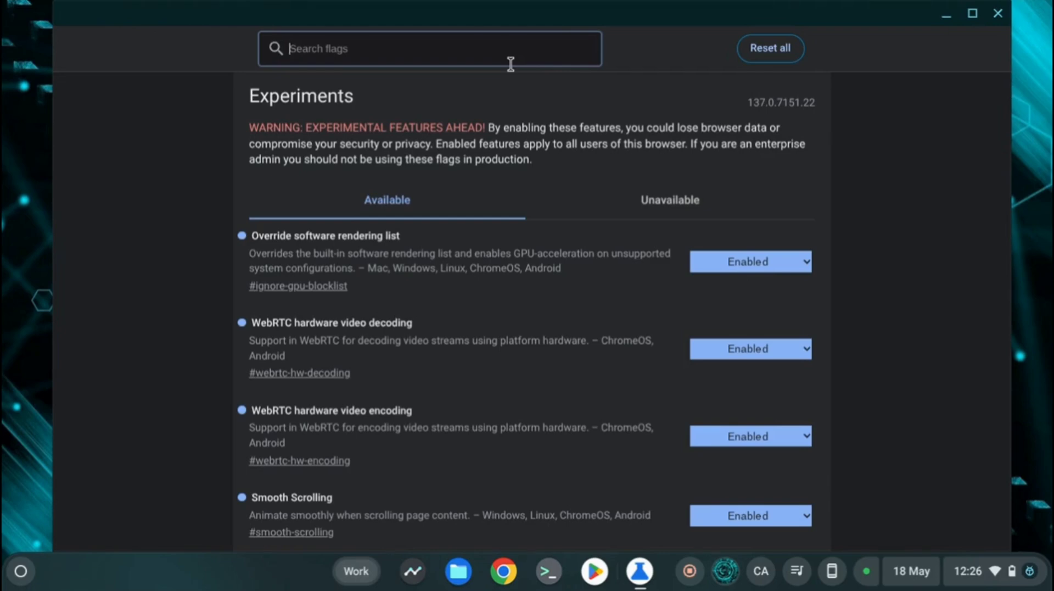
Search the flags for "para" to find the Parallel downloading flag.
text(paralell)
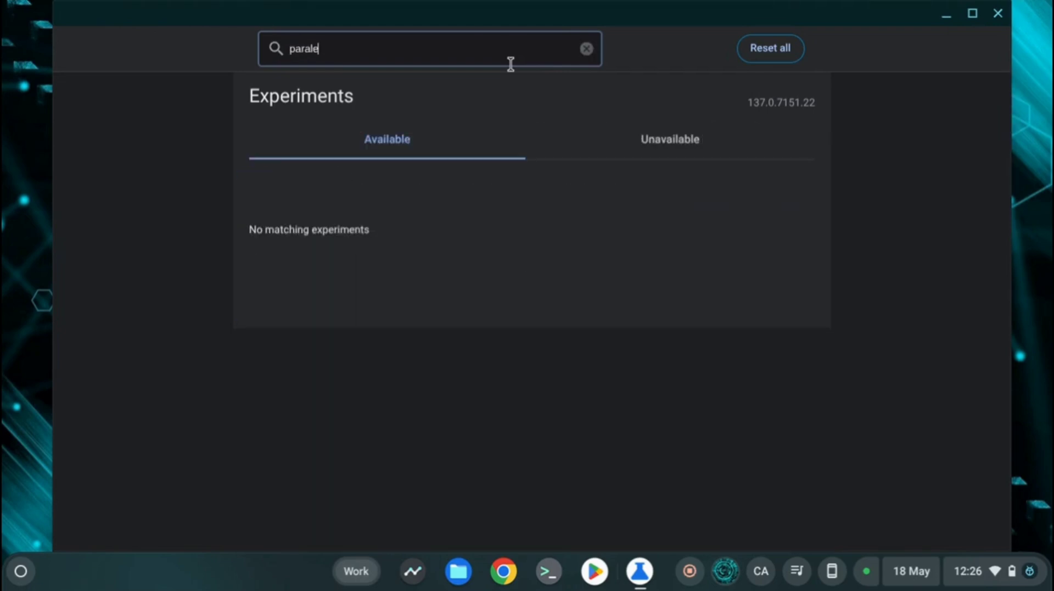
key(BackSpace)
key(BackSpace)
key(BackSpace)
key(BackSpace)
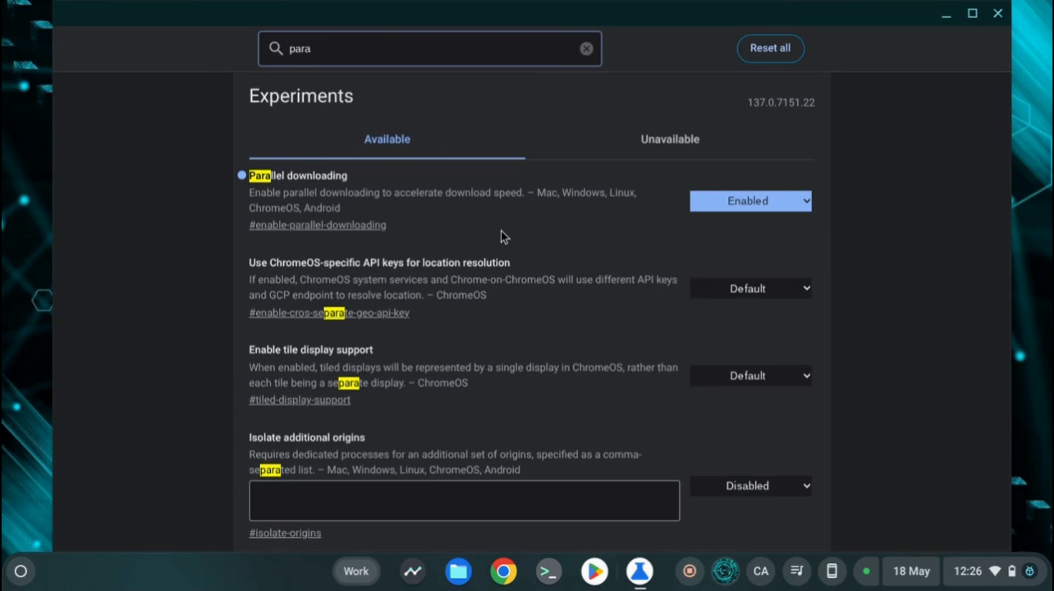
Search the flags for "back for", shorten the search to "back", and look through the results for the back-forward cache flag.
key(BackSpace)
key(BackSpace)
key(BackSpace)
key(BackSpace)
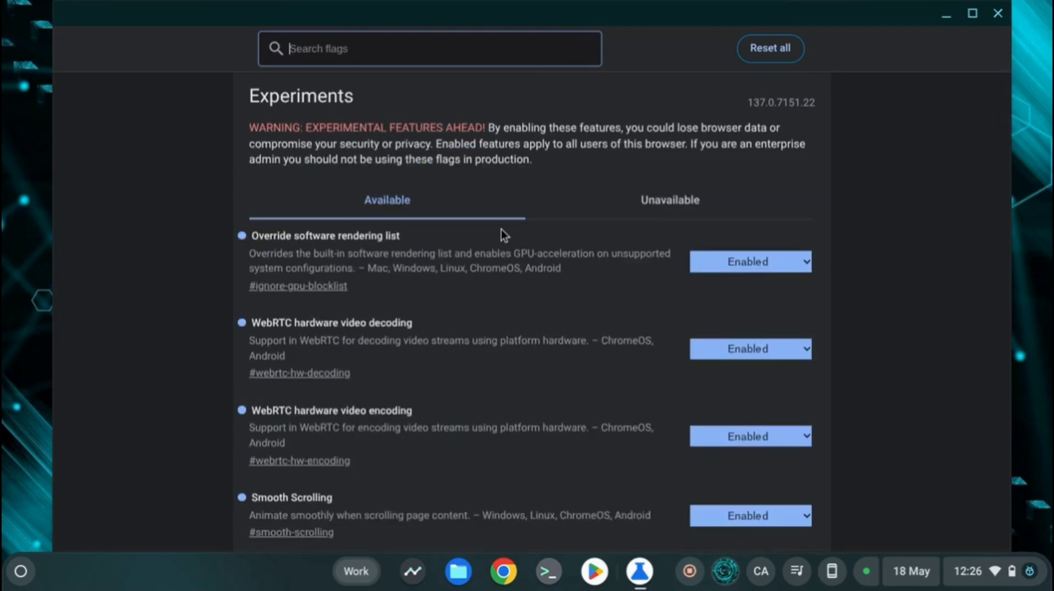
text(back for)
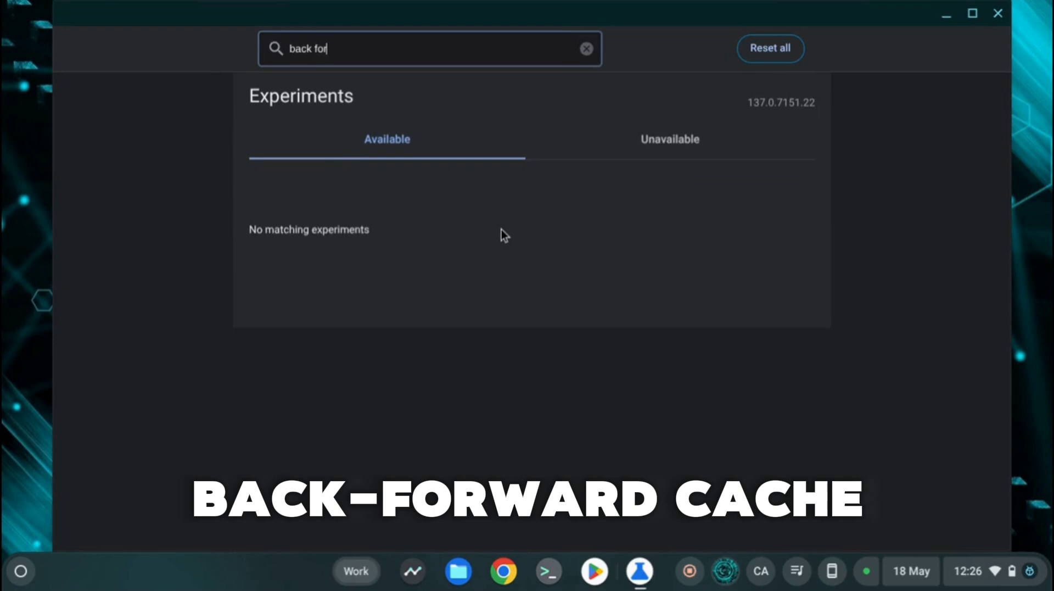
key(BackSpace)
key(BackSpace)
key(BackSpace)
key(BackSpace)
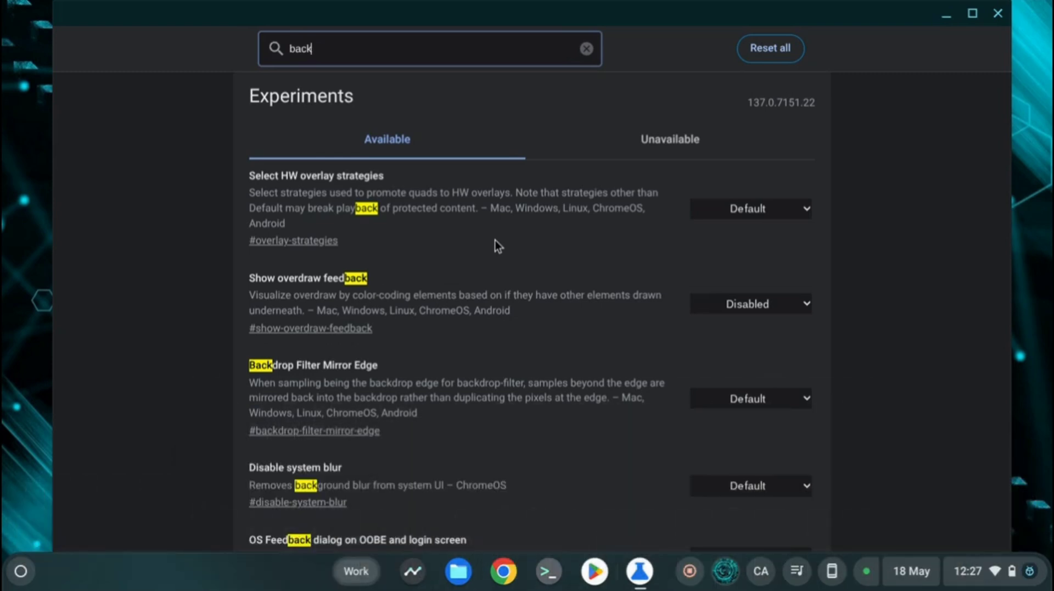
scroll(456, 326, down, 4)
scroll(457, 326, down, 3)
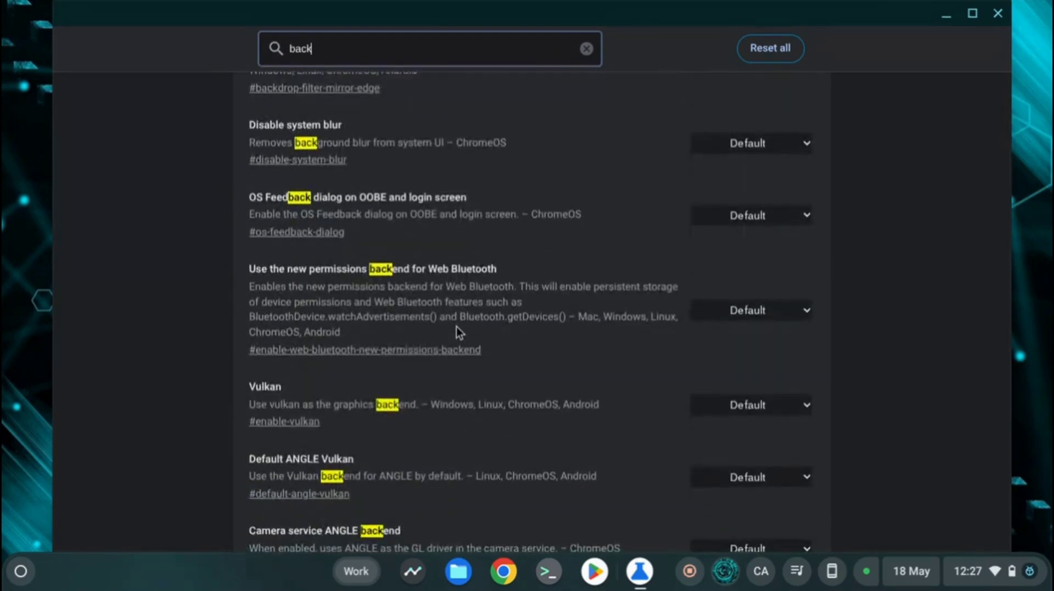
scroll(456, 327, up, 6)
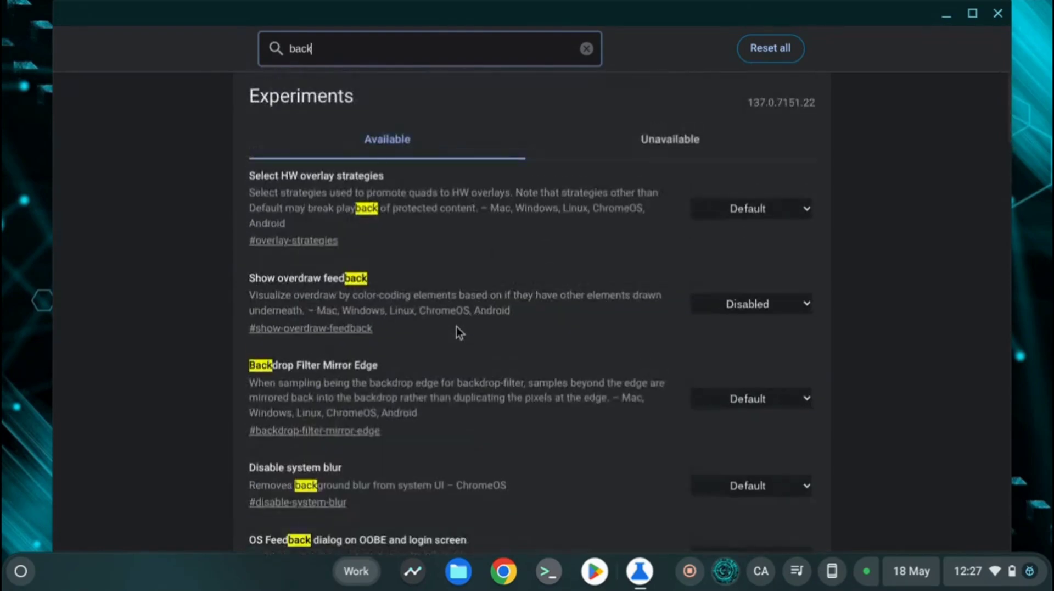
Replace the flag search with "quic p" to find the Experimental QUIC protocol flag.
key(BackSpace)
key(BackSpace)
key(BackSpace)
key(BackSpace)
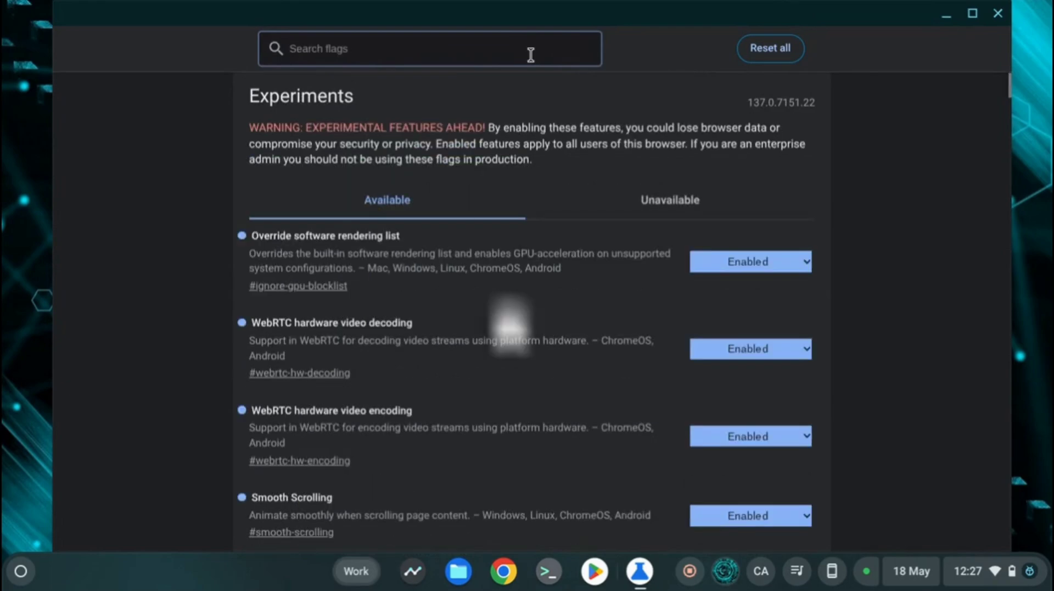
text(quic p)
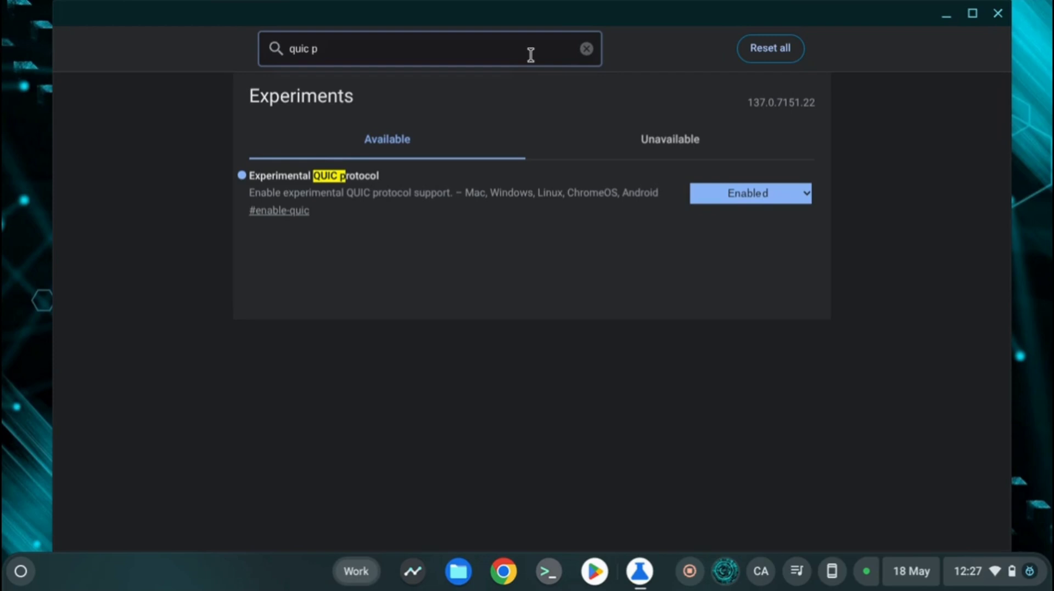
Replace the flag search with "overrid" to find the Override software rendering list flag.
key(BackSpace)
key(BackSpace)
key(BackSpace)
key(BackSpace)
key(BackSpace)
key(BackSpace)
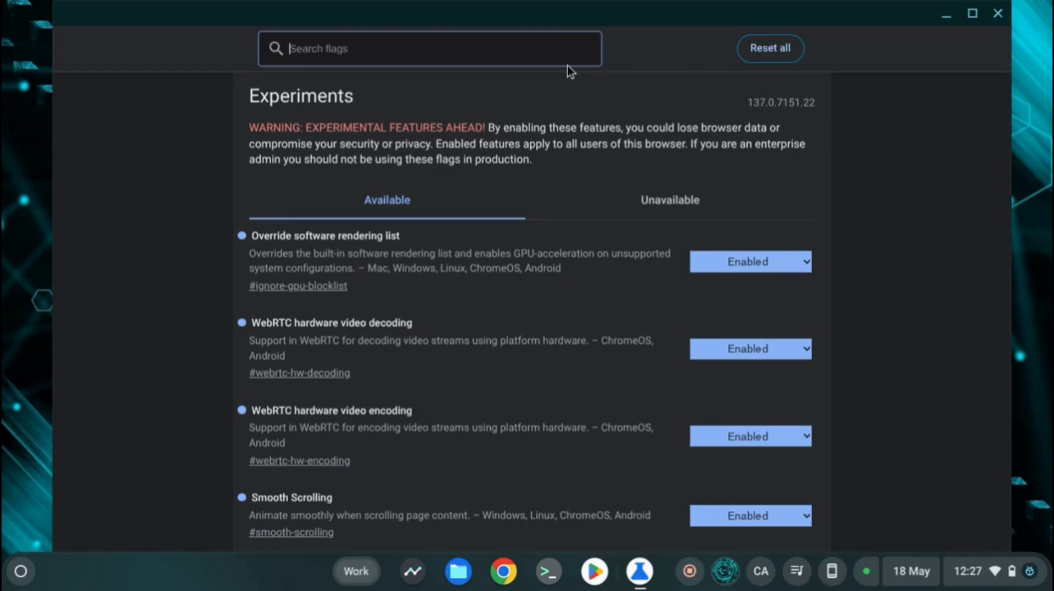
text(overrid)
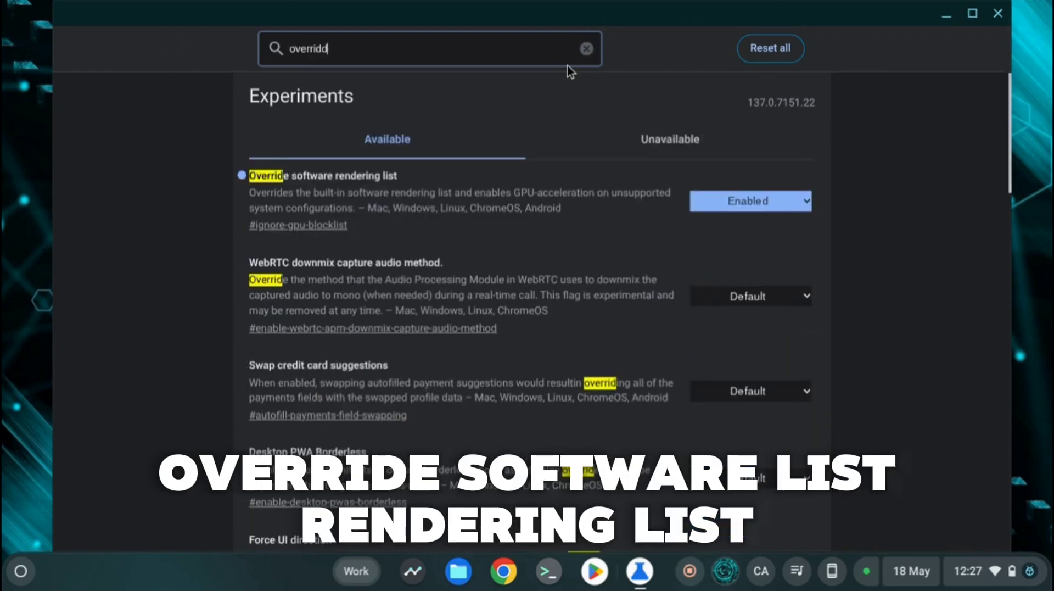
text(d)
key(BackSpace)
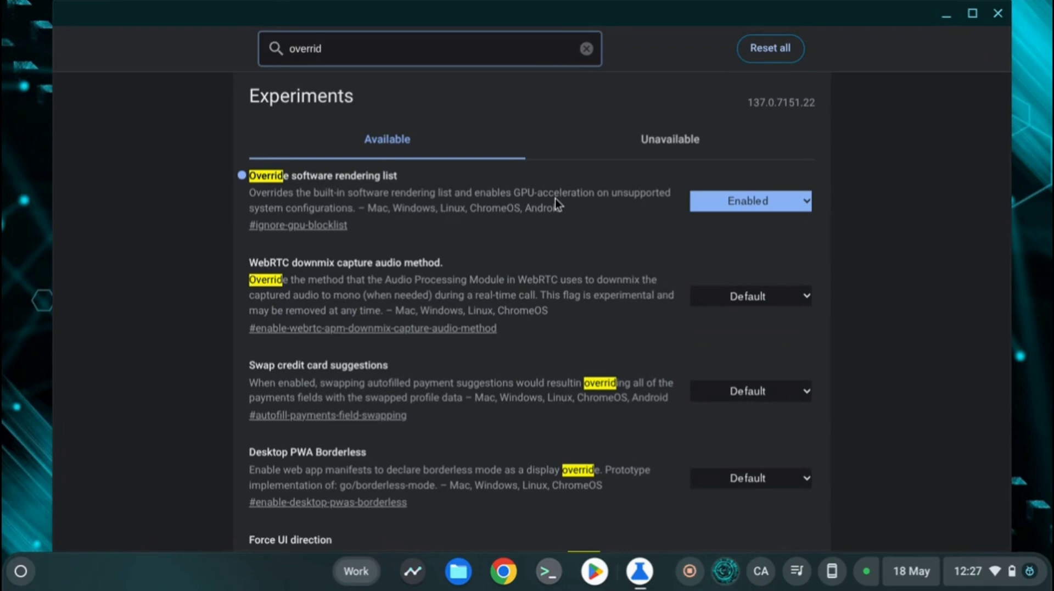
Replace the flag search with "smo" to find the Smooth Scrolling flag.
key(BackSpace)
key(BackSpace)
key(BackSpace)
key(BackSpace)
key(BackSpace)
key(BackSpace)
key(BackSpace)
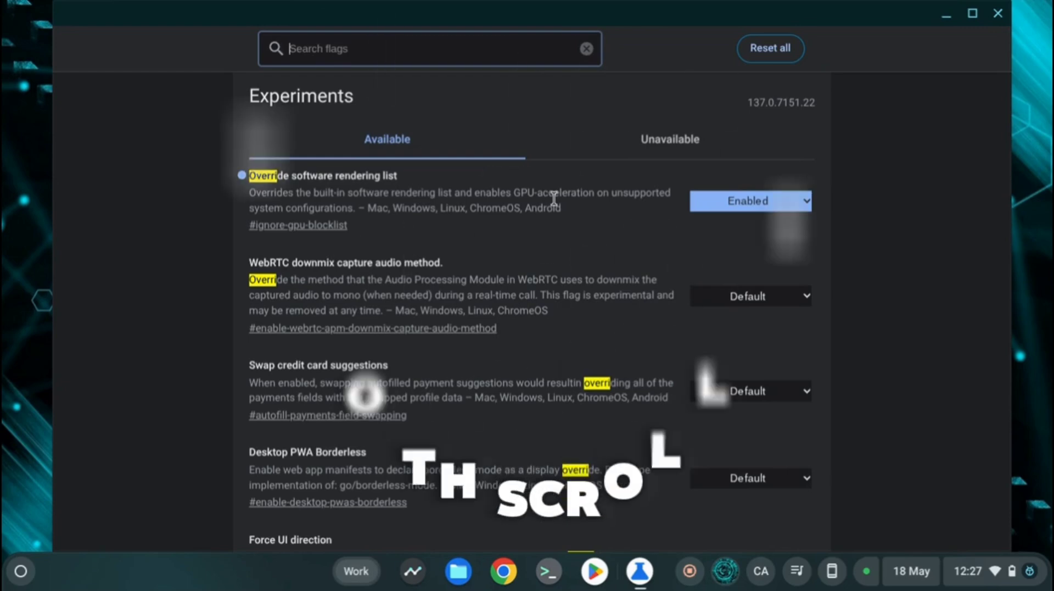
text(smo)
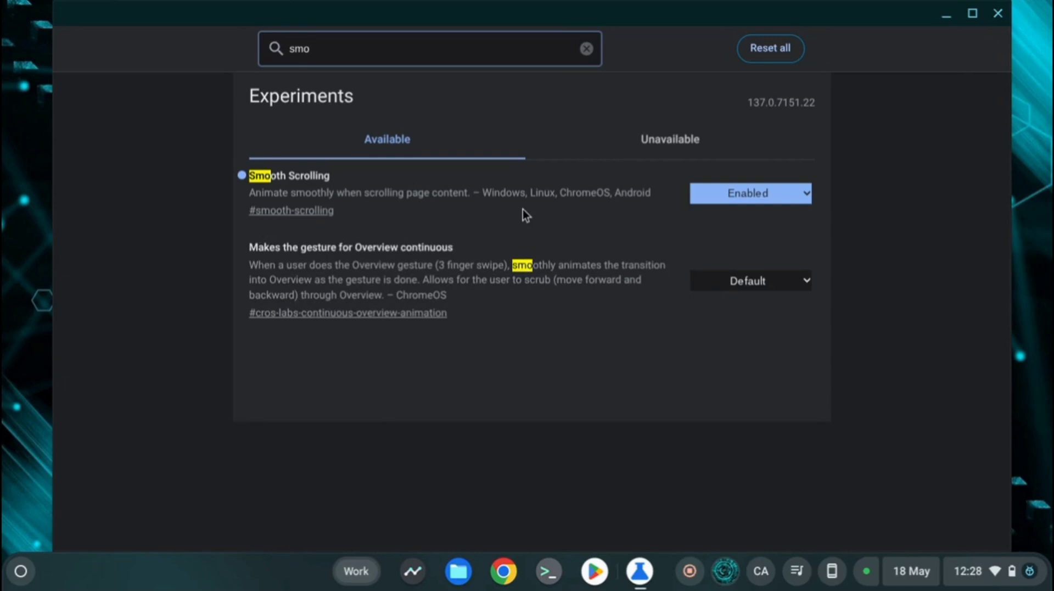
Clear the flag search and review the full list of available flags, including the WebRTC, QUIC and GPU rasterization entries.
key(BackSpace)
key(BackSpace)
key(BackSpace)
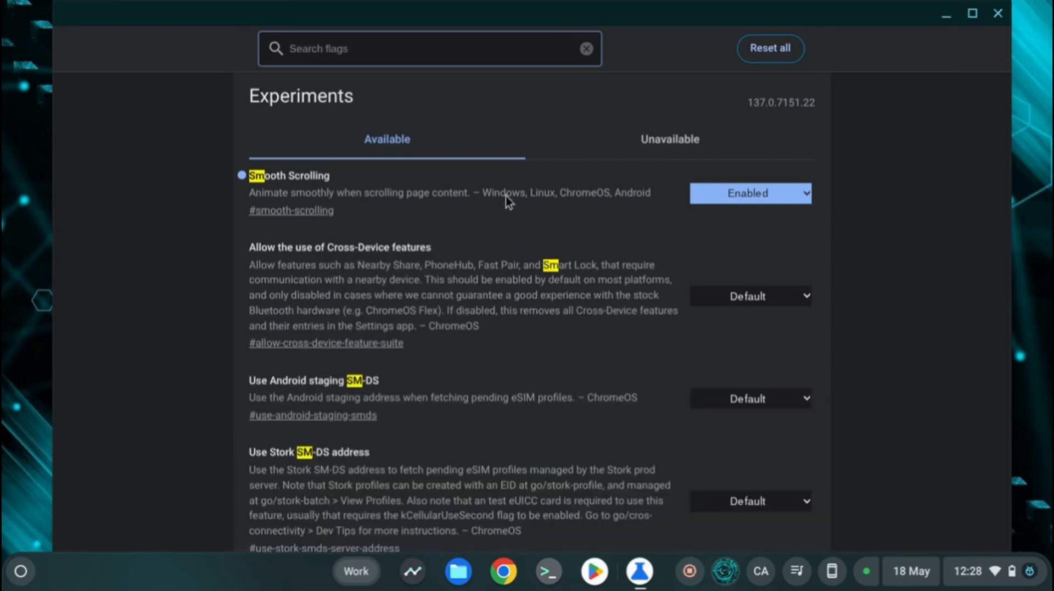
scroll(564, 236, down, 2)
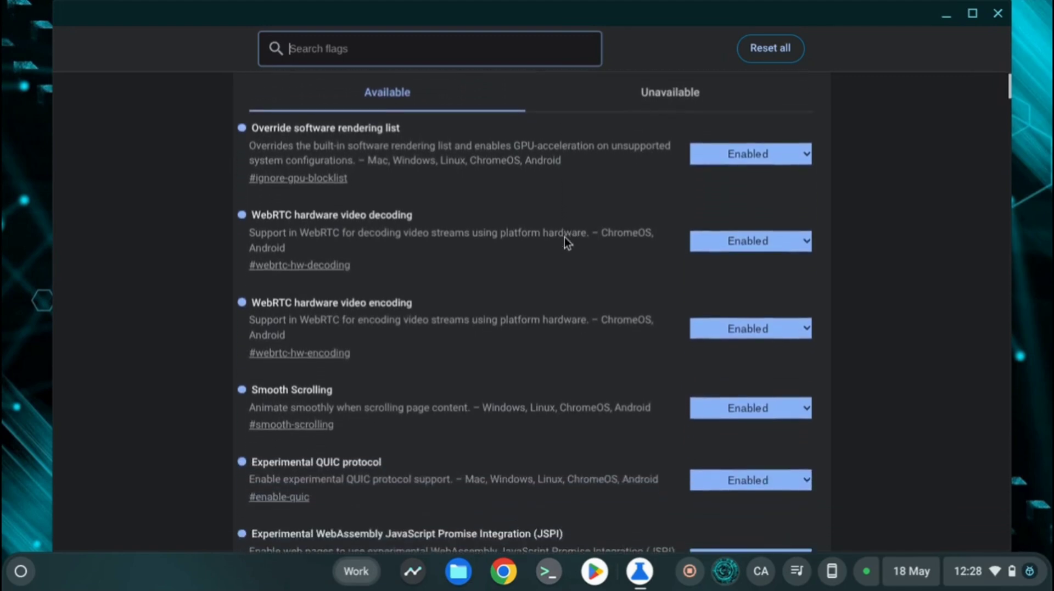
scroll(564, 236, down, 3)
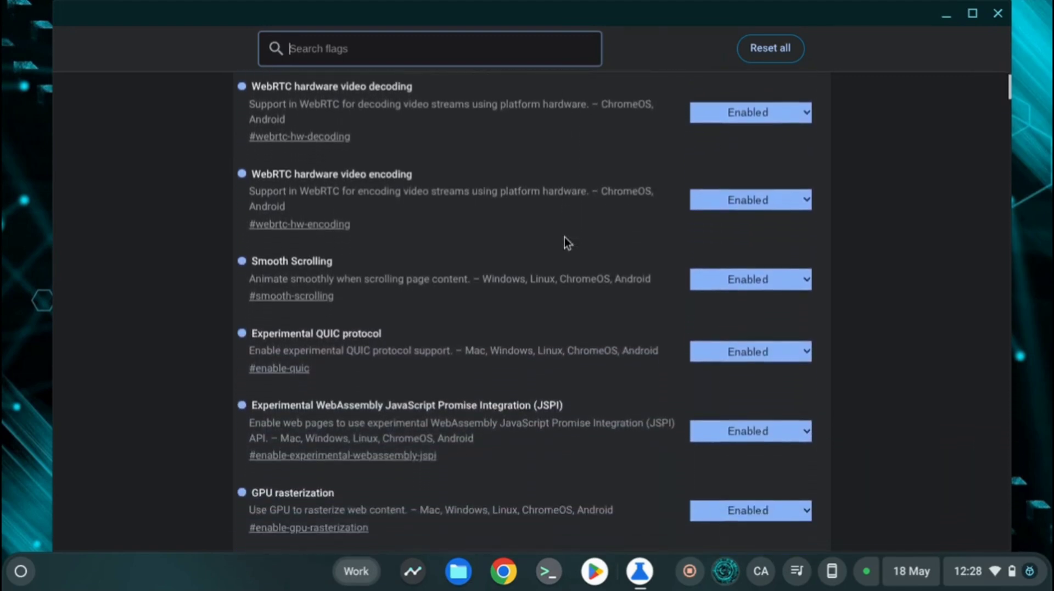
scroll(564, 236, down, 1)
scroll(564, 236, up, 5)
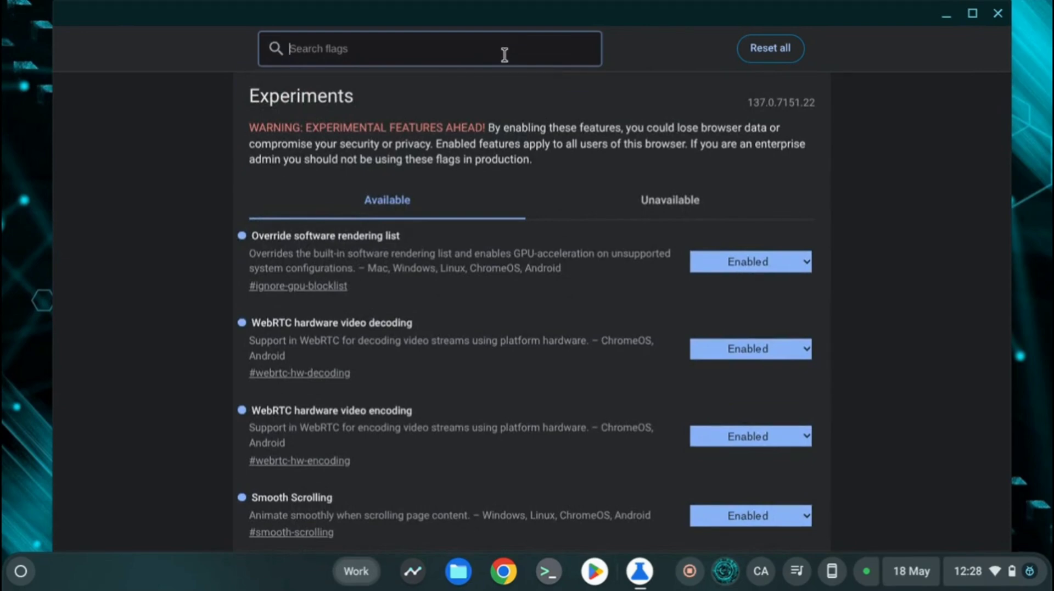
Search the flags for "javascrip" and look through the results for the WebAssembly and JavaScript flags.
text(javas)
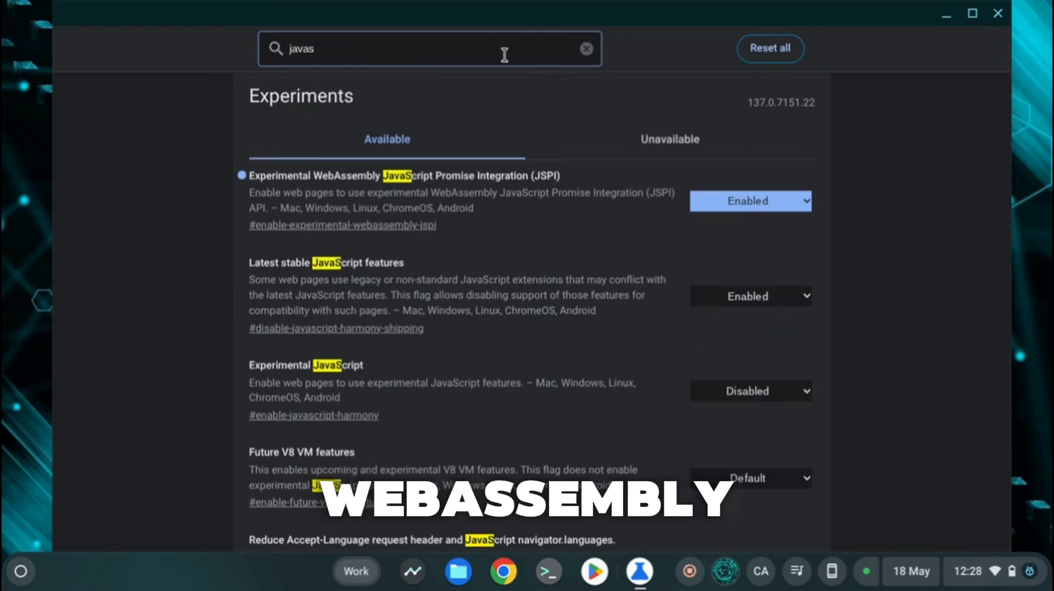
text(crip)
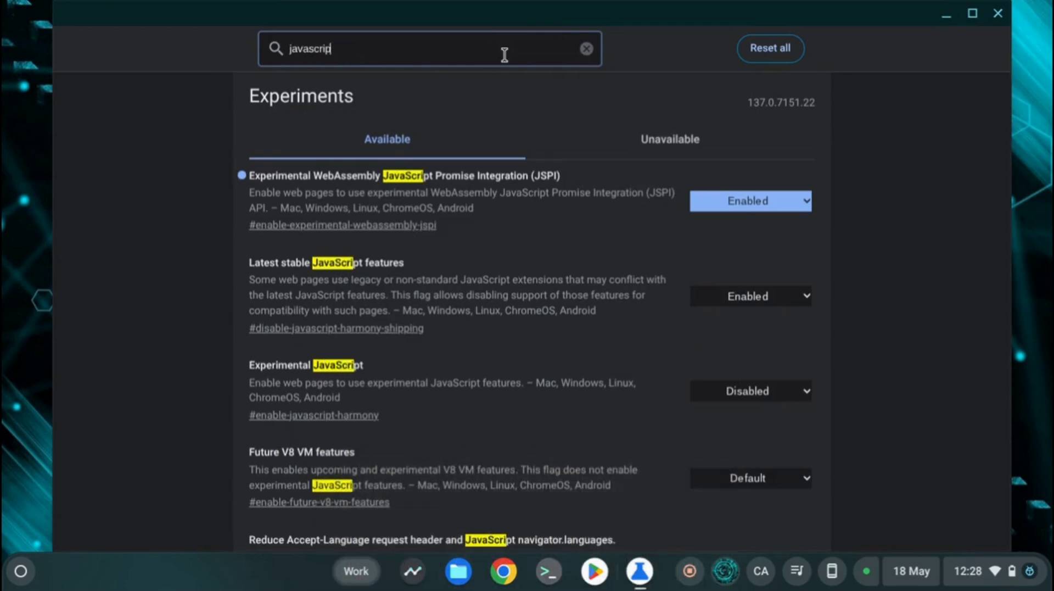
text(r)
key(BackSpace)
scroll(508, 181, down, 3)
scroll(508, 181, down, 2)
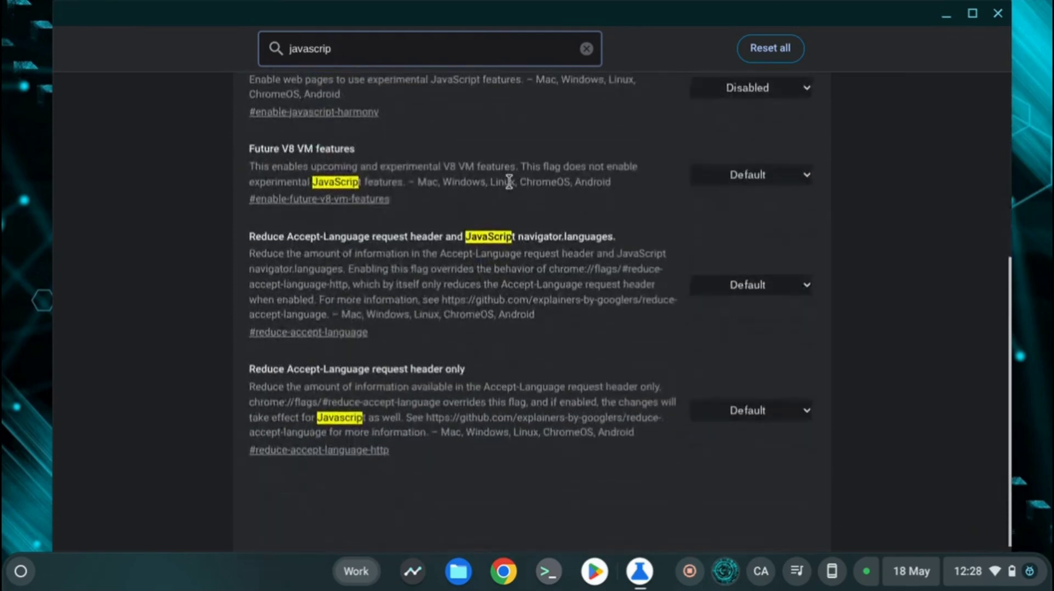
scroll(483, 180, up, 6)
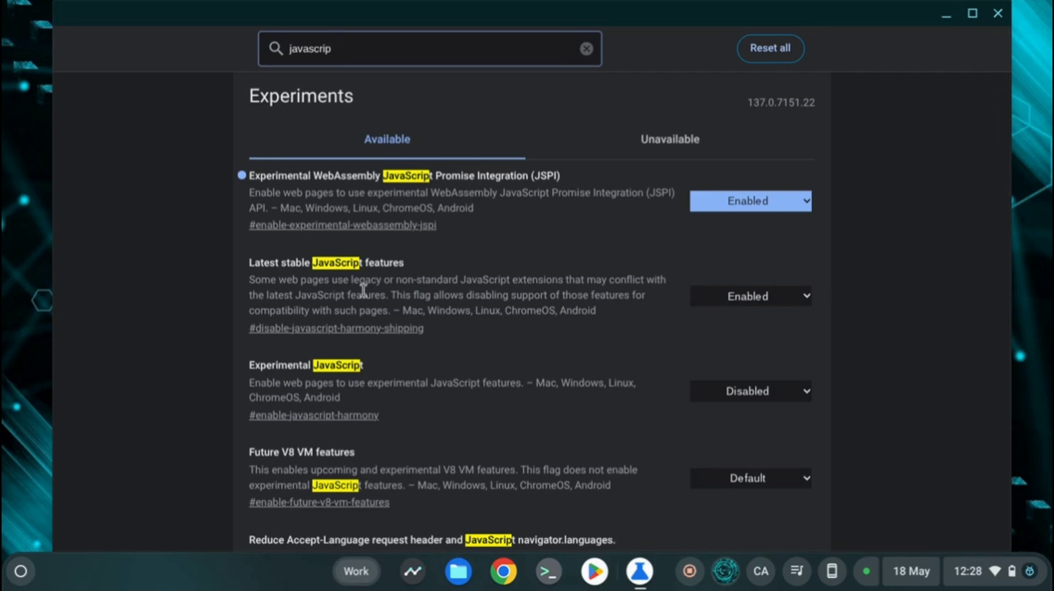
Replace the flag search with "lazy" to find the lazy image loading flag.
key(BackSpace)
key(BackSpace)
key(BackSpace)
key(BackSpace)
key(BackSpace)
key(BackSpace)
key(BackSpace)
key(BackSpace)
key(BackSpace)
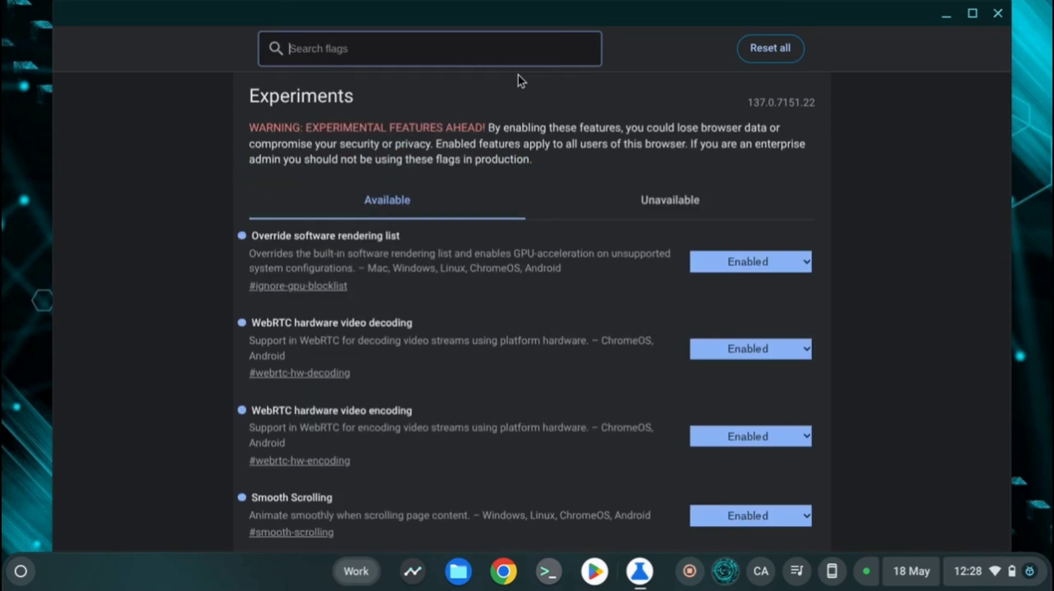
text(l)
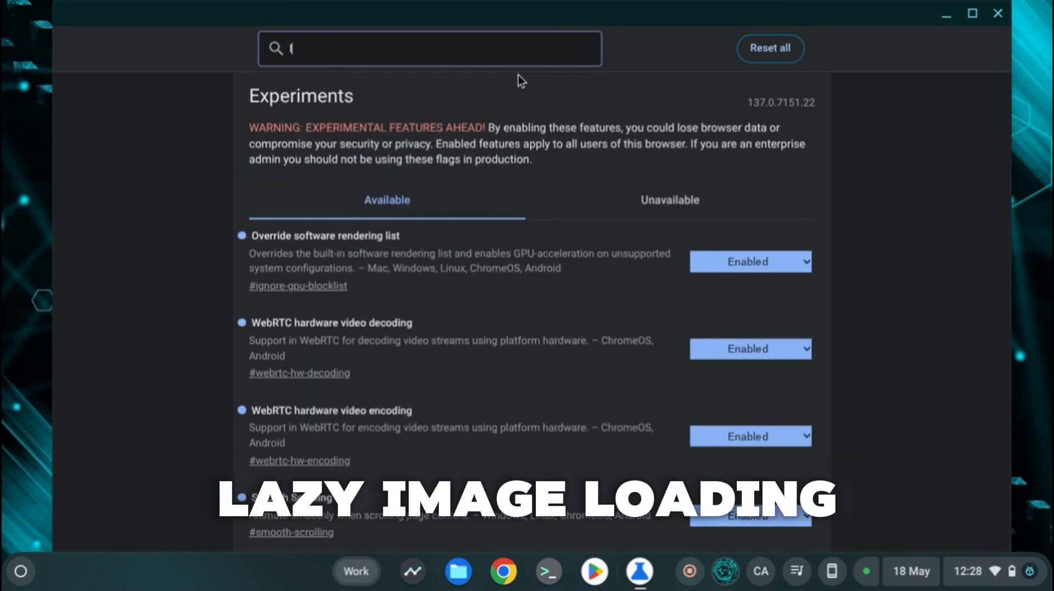
text(azy)
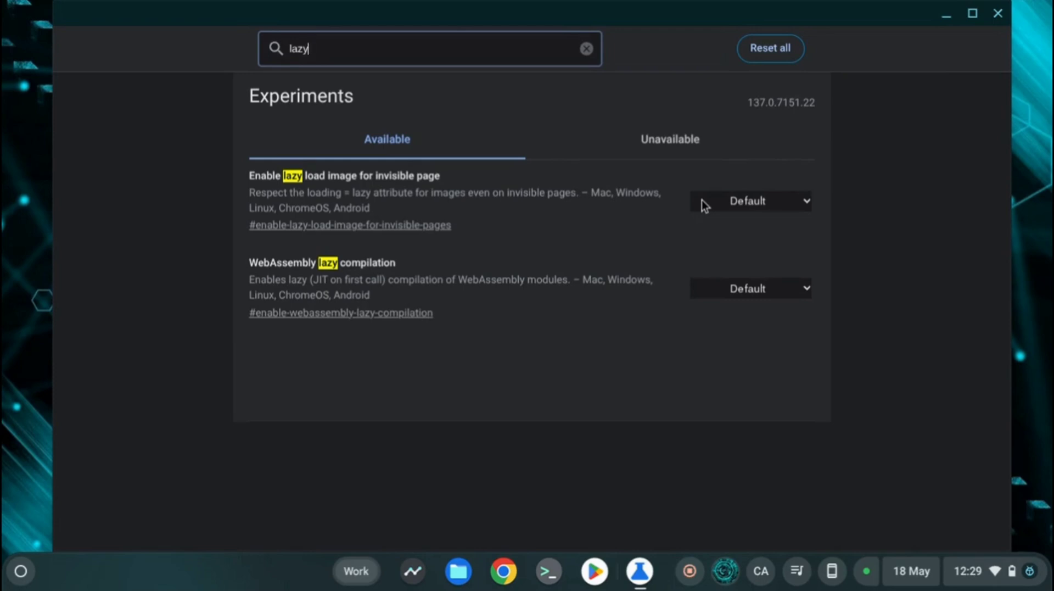
Clear the search, search for "lazy" again and extend it to "lazy fr" to look for lazy frame loading.
key(BackSpace)
key(BackSpace)
key(BackSpace)
key(BackSpace)
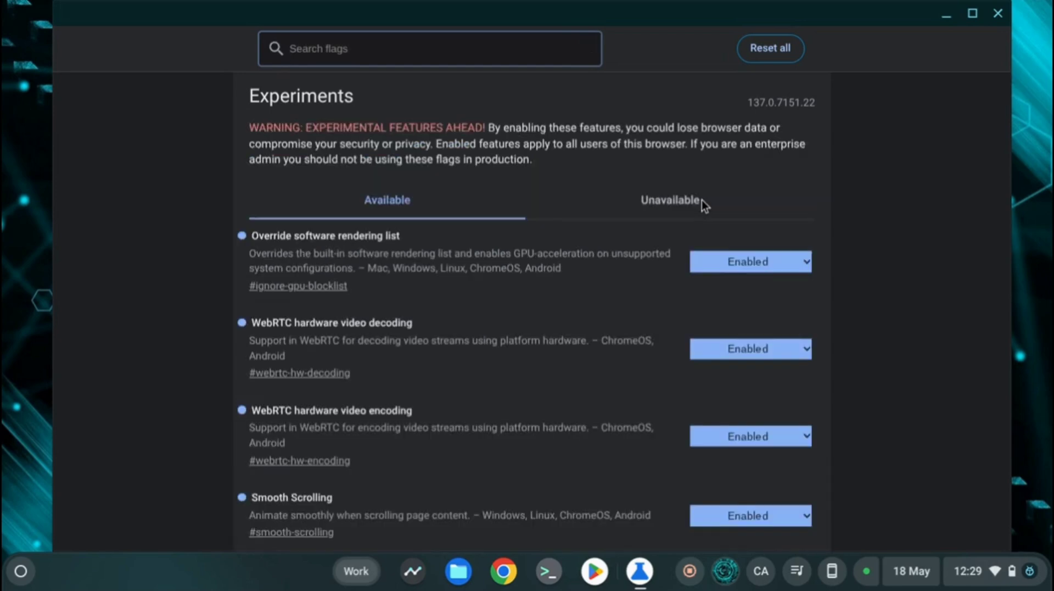
text(lazy)
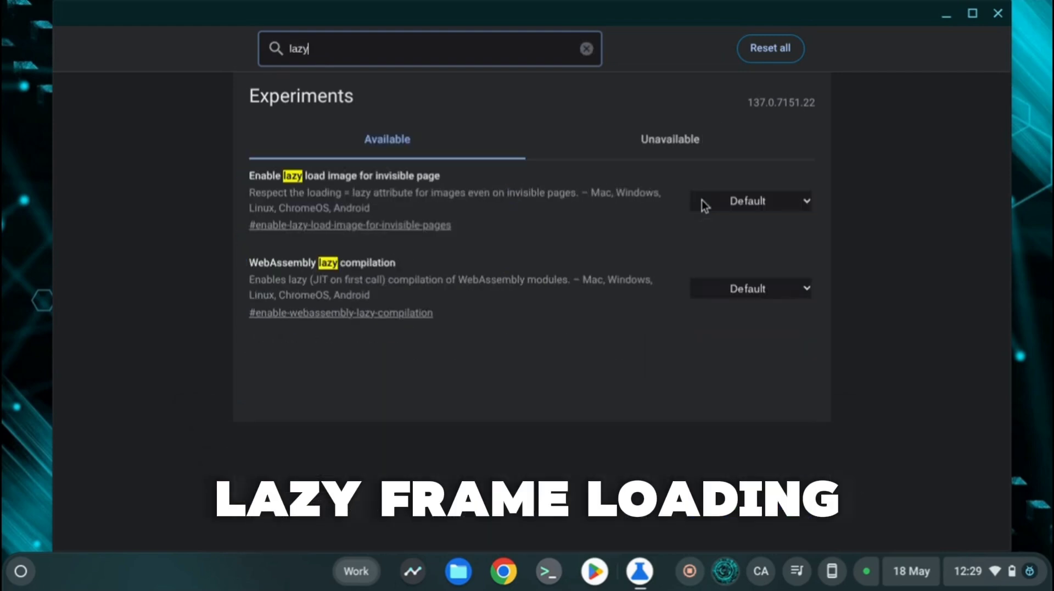
text( fr)
Replace the flag search with "frame" and look through the results for a lazy frame loading flag.
key(BackSpace)
key(BackSpace)
key(BackSpace)
key(BackSpace)
key(BackSpace)
key(BackSpace)
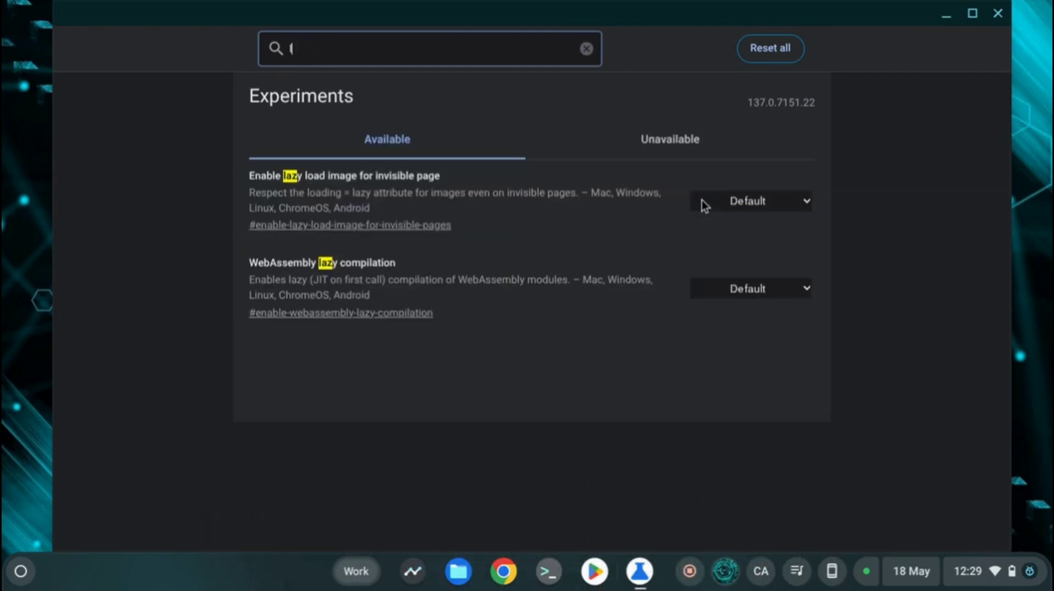
key(BackSpace)
text(frame)
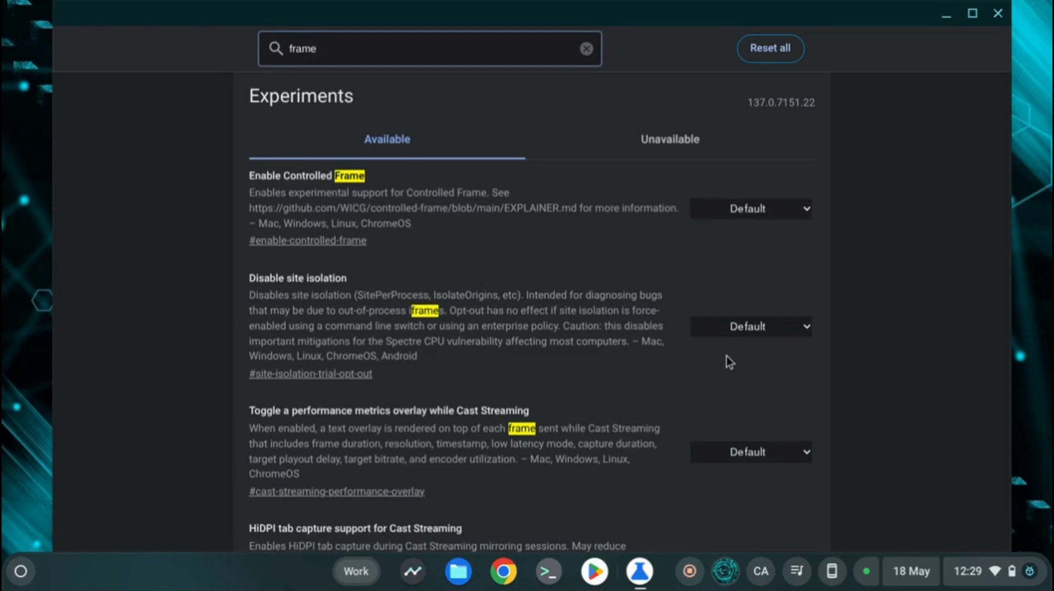
scroll(726, 356, down, 9)
scroll(726, 355, down, 7)
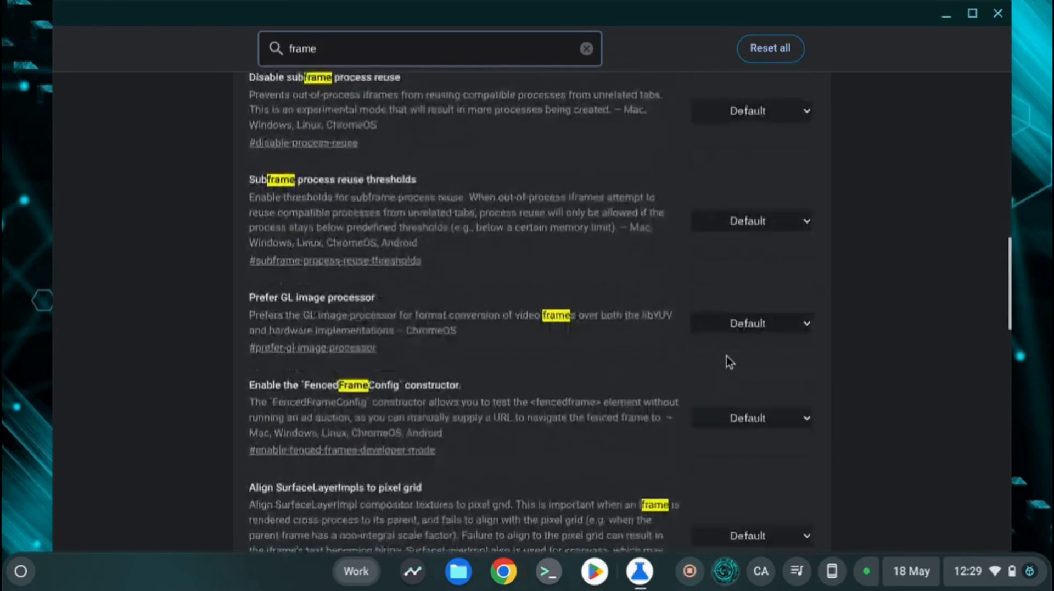
scroll(726, 356, up, 15)
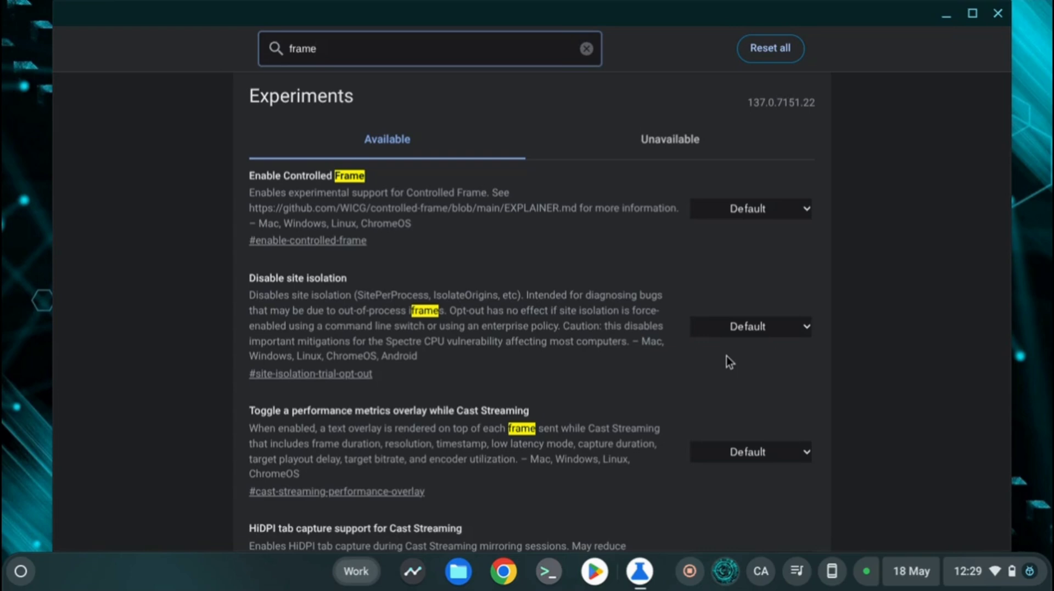
Replace the flag search with "vul" and set the Vulkan graphics backend flag to Enabled.
key(BackSpace)
key(BackSpace)
key(BackSpace)
key(BackSpace)
key(BackSpace)
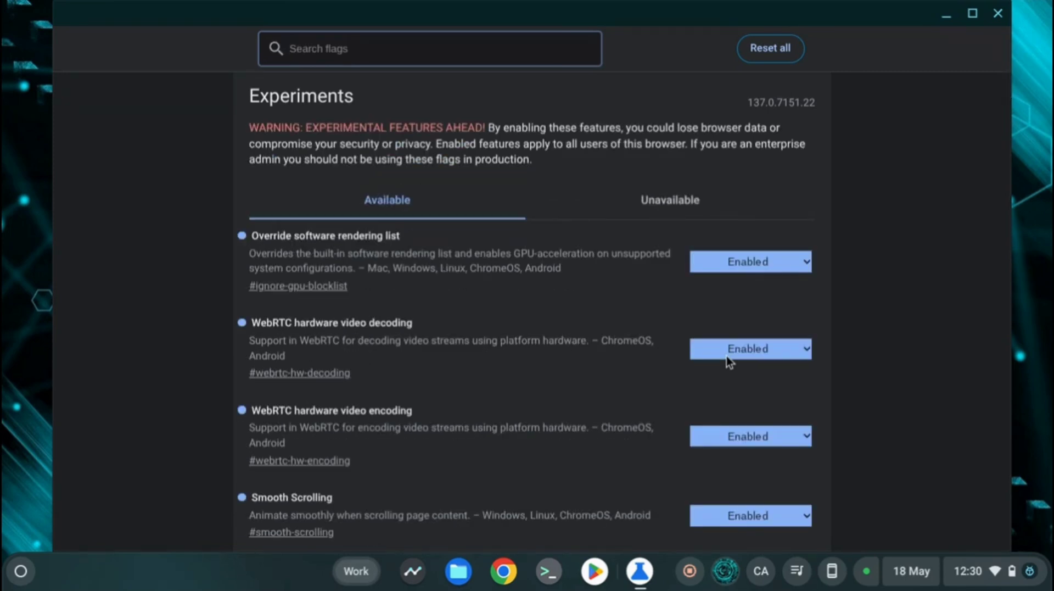
text(vul)
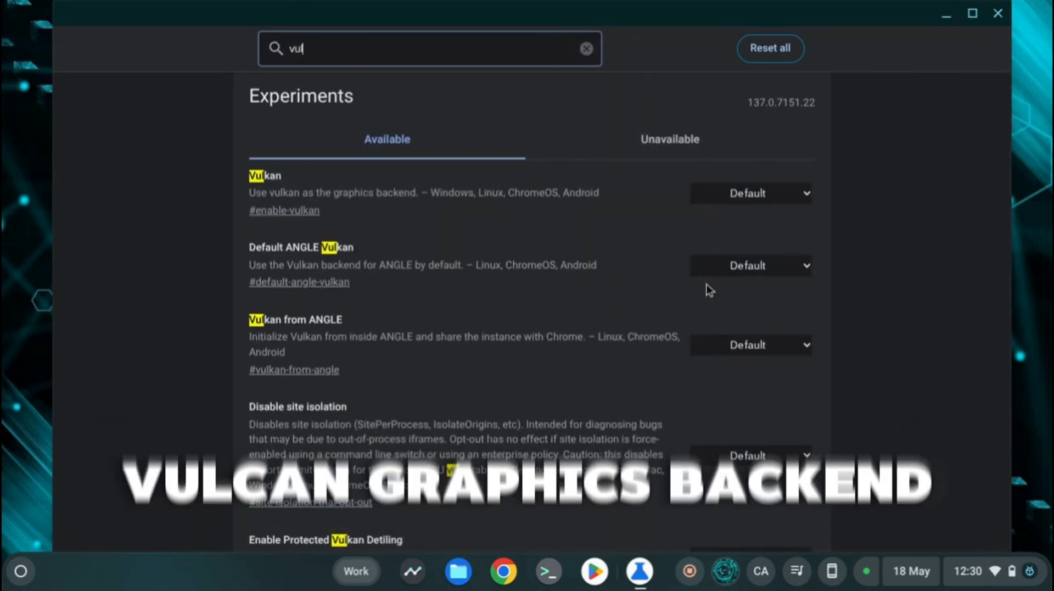
click(772, 198)
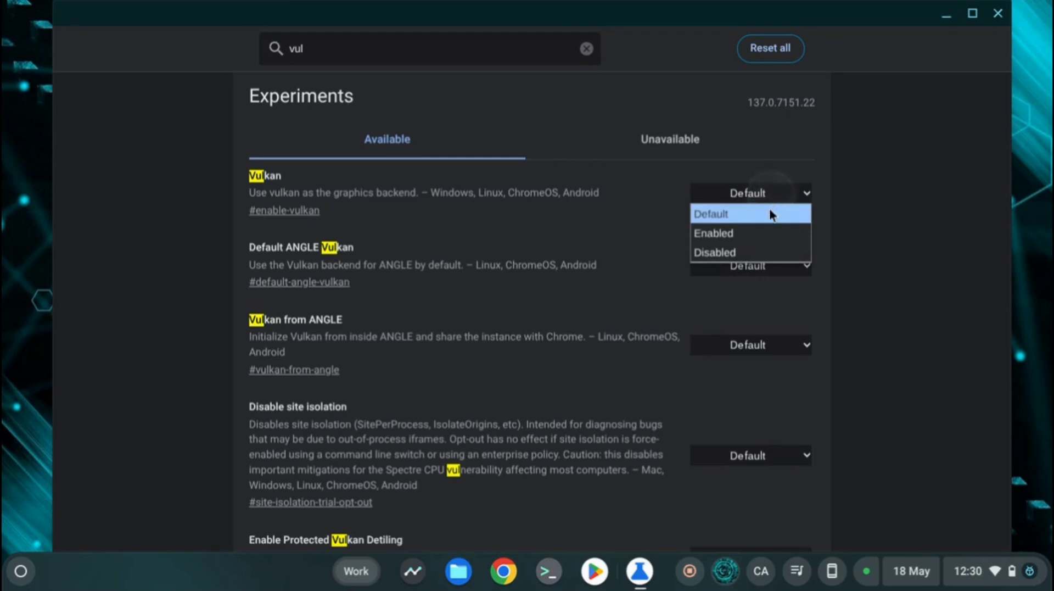
click(760, 233)
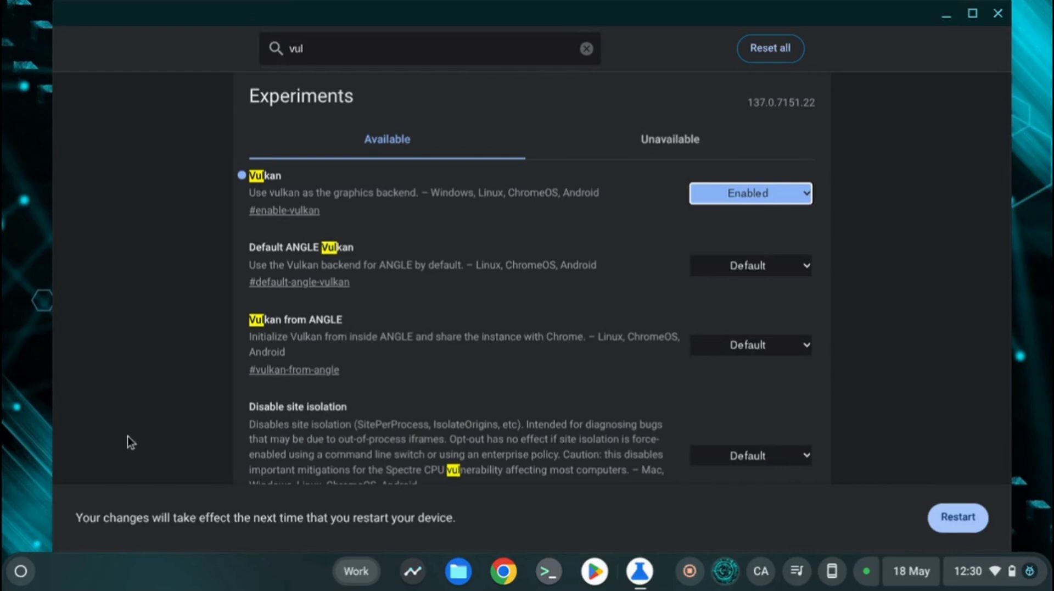
Highlight the notice about restarting the device to apply changes and clear the highlight again.
click(80, 520)
drag(80, 521, 470, 523)
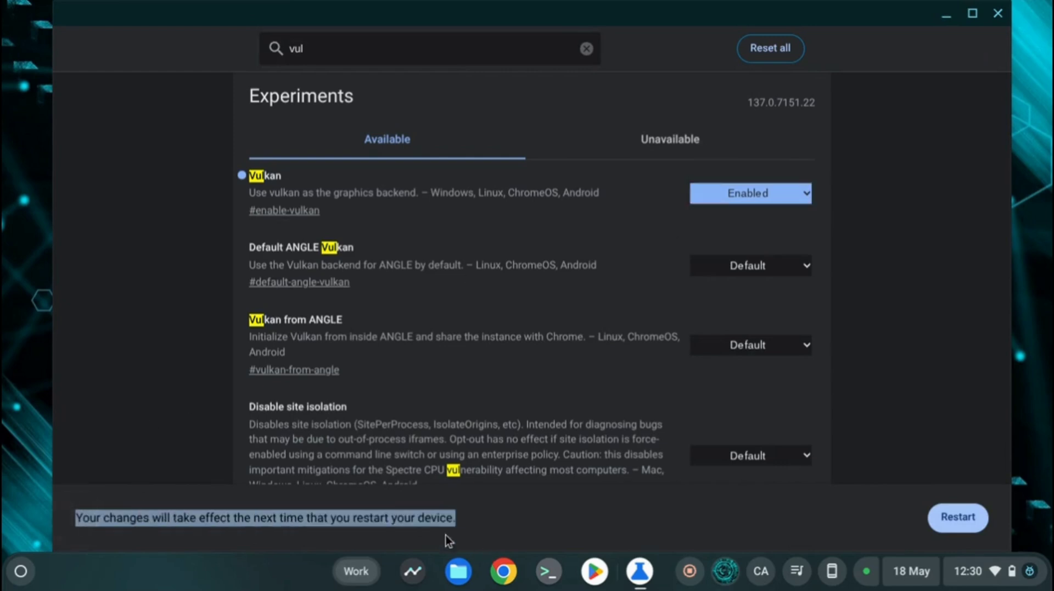
click(405, 520)
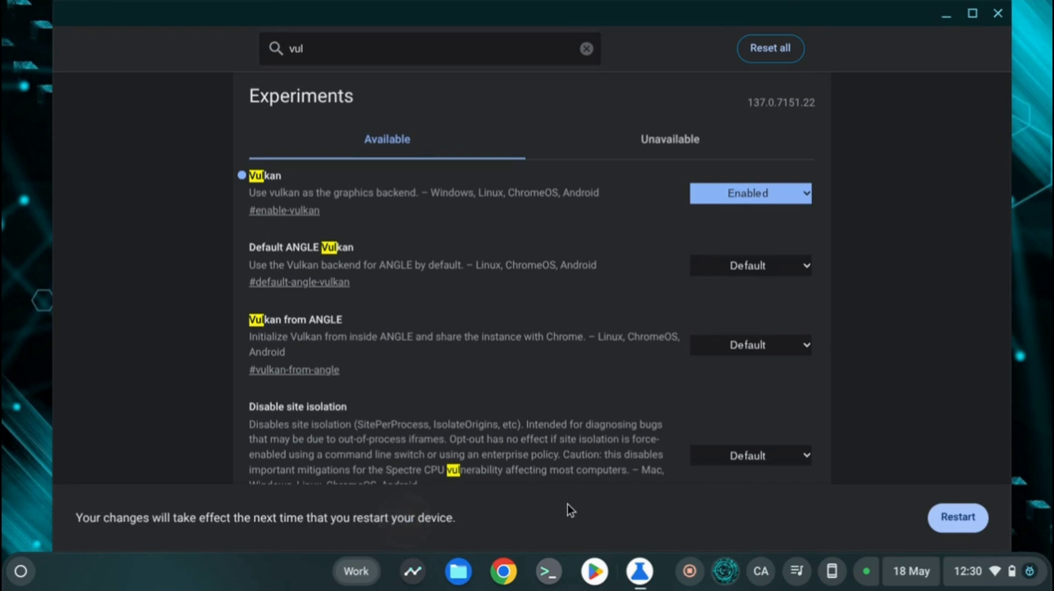
Replace the flag search with "zero" to find the Zero-copy rasterizer flag.
click(530, 55)
key(BackSpace)
key(BackSpace)
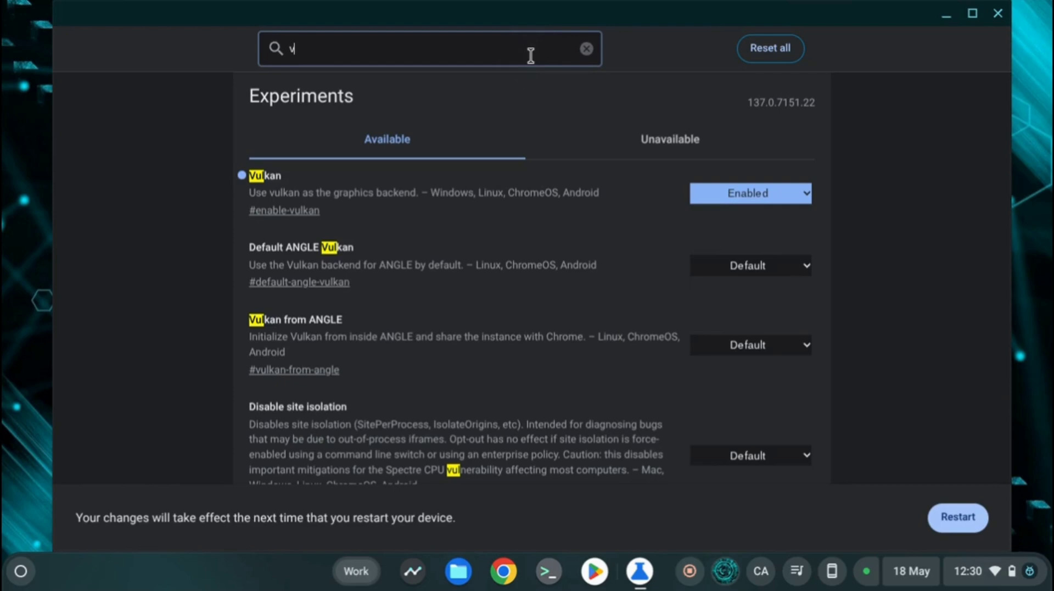
key(BackSpace)
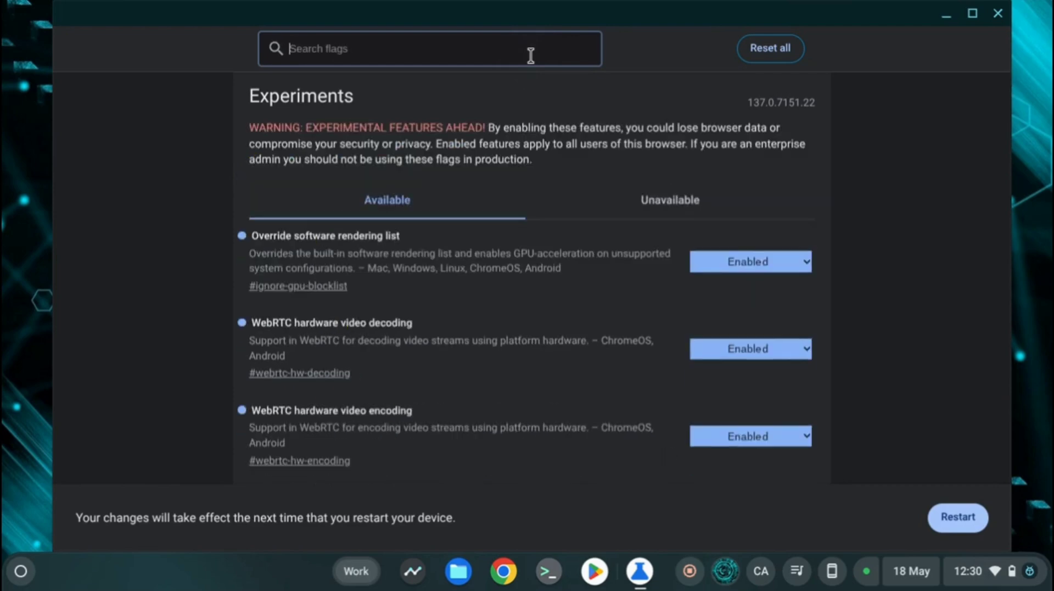
text(zero)
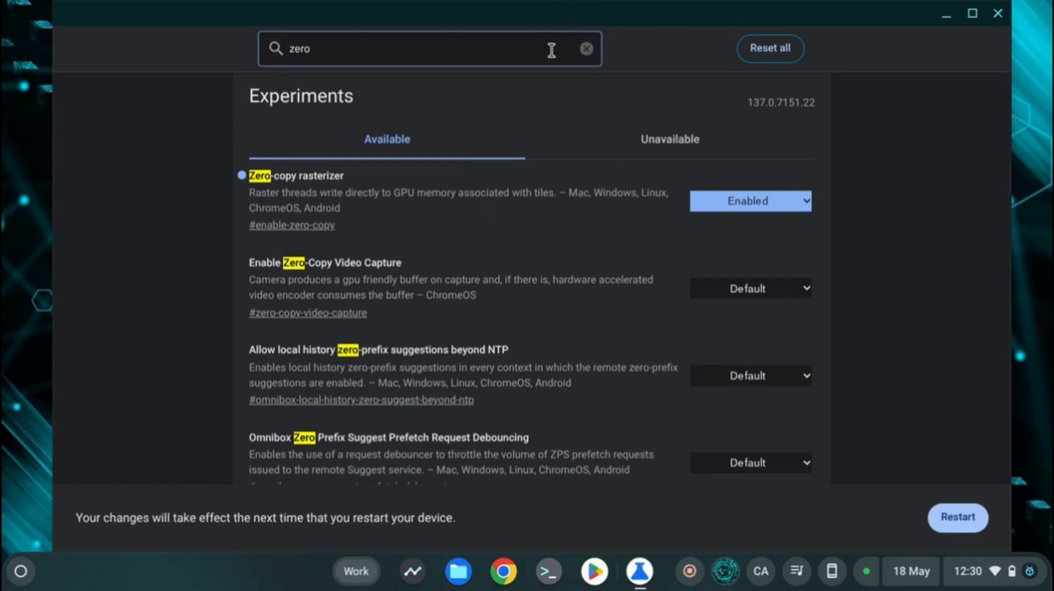
Replace the flag search with "site is" and view the Disable site isolation options, keeping the flag on Default.
key(BackSpace)
key(BackSpace)
key(BackSpace)
key(BackSpace)
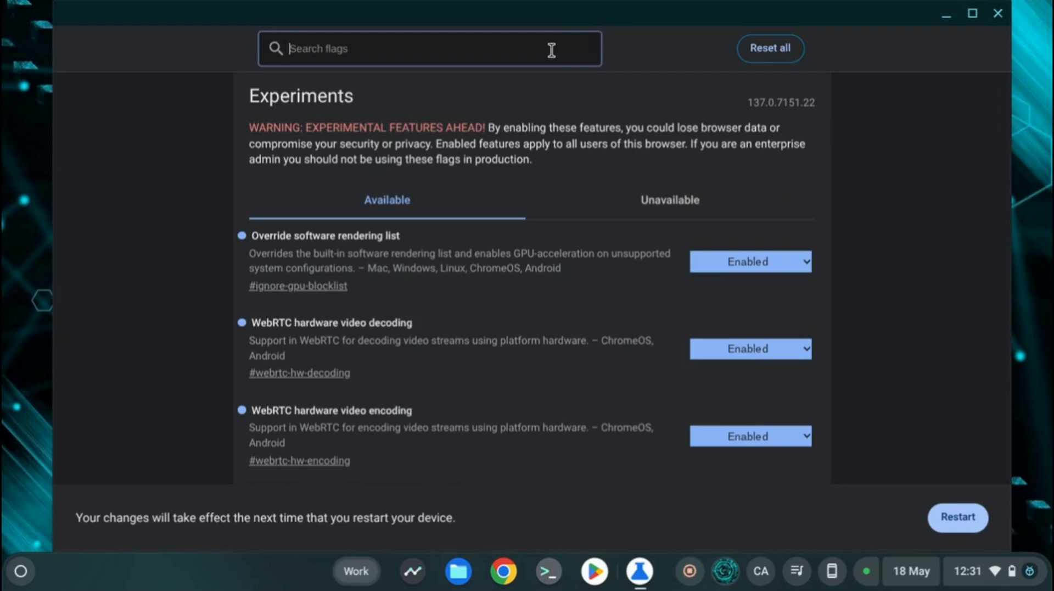
text(site)
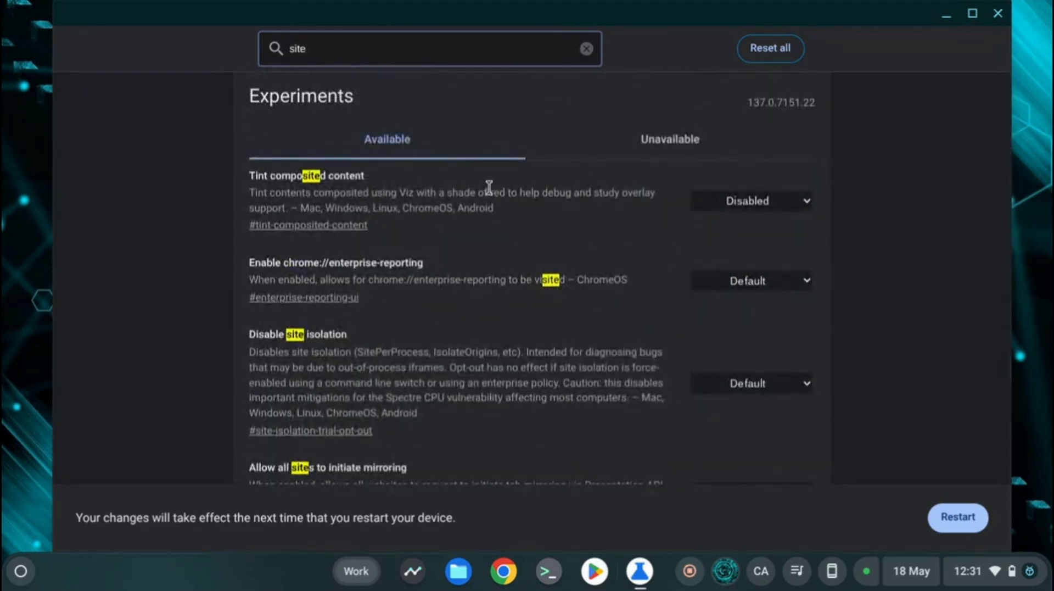
text( is)
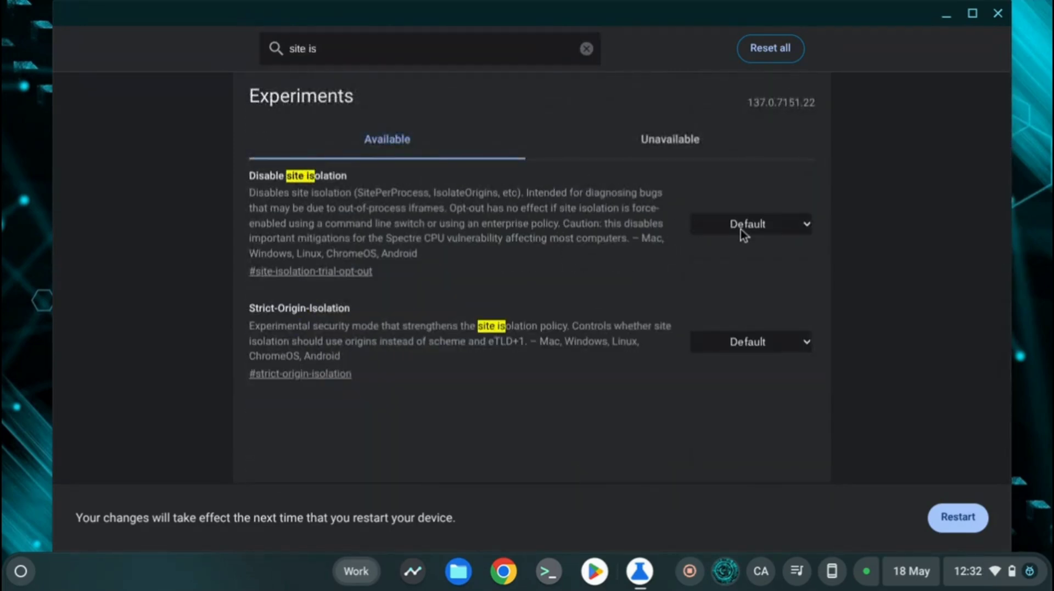
click(740, 229)
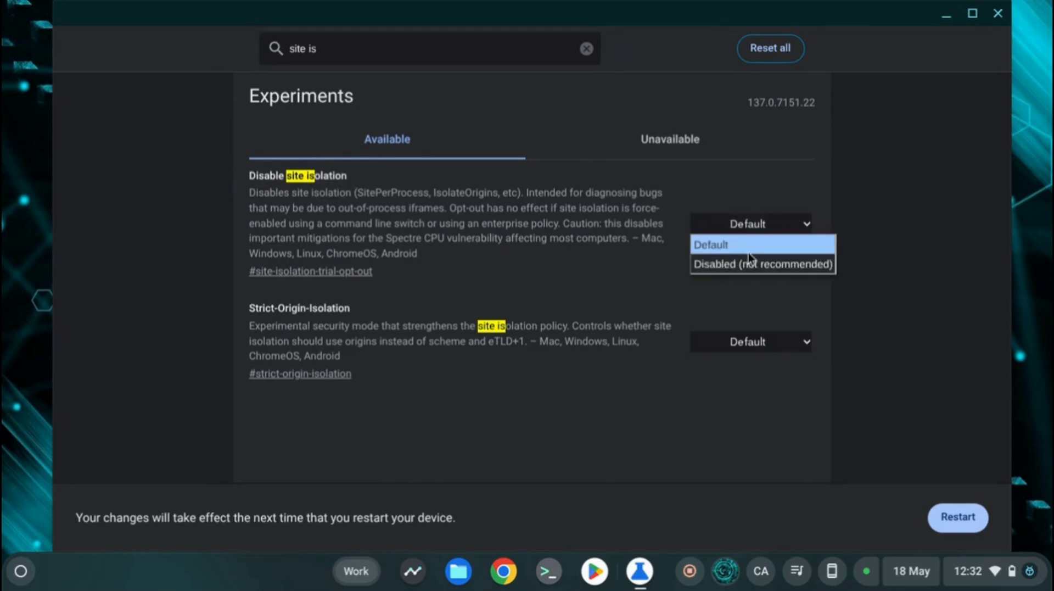
click(749, 253)
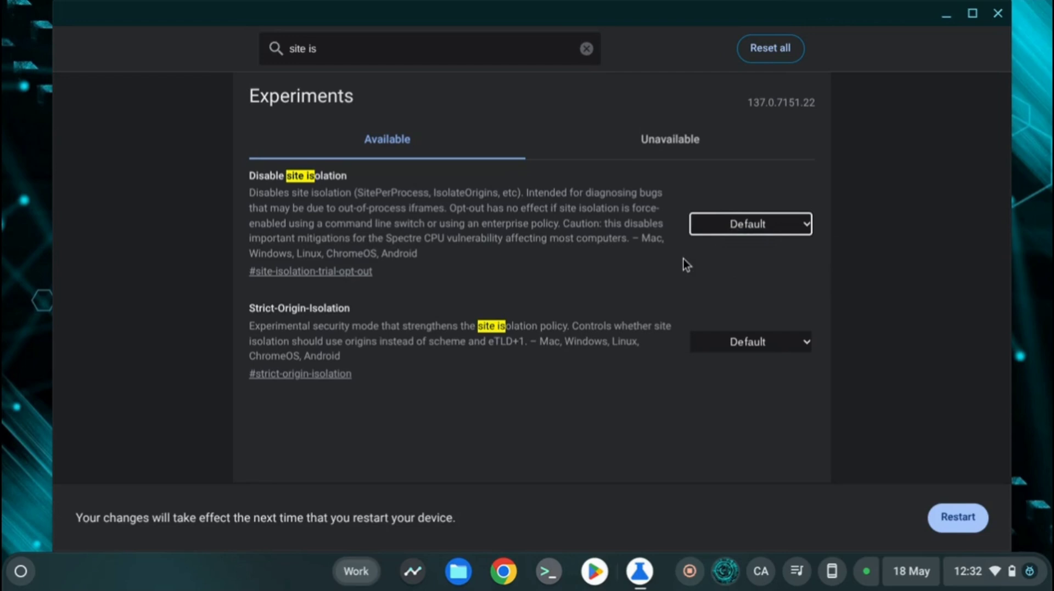
Highlight the browser version number beside the Experiments heading and clear the highlight again.
click(748, 105)
double_click(748, 107)
click(783, 110)
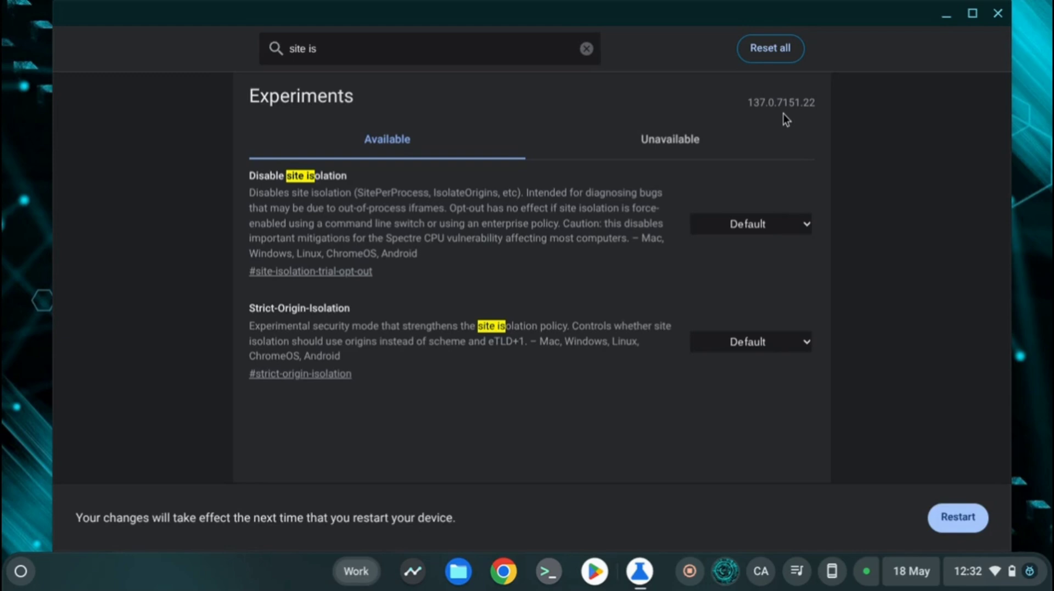
Replace the flag search with "clos" to look for a flag related to closing.
click(515, 57)
key(BackSpace)
key(BackSpace)
key(BackSpace)
key(BackSpace)
key(BackSpace)
key(BackSpace)
key(BackSpace)
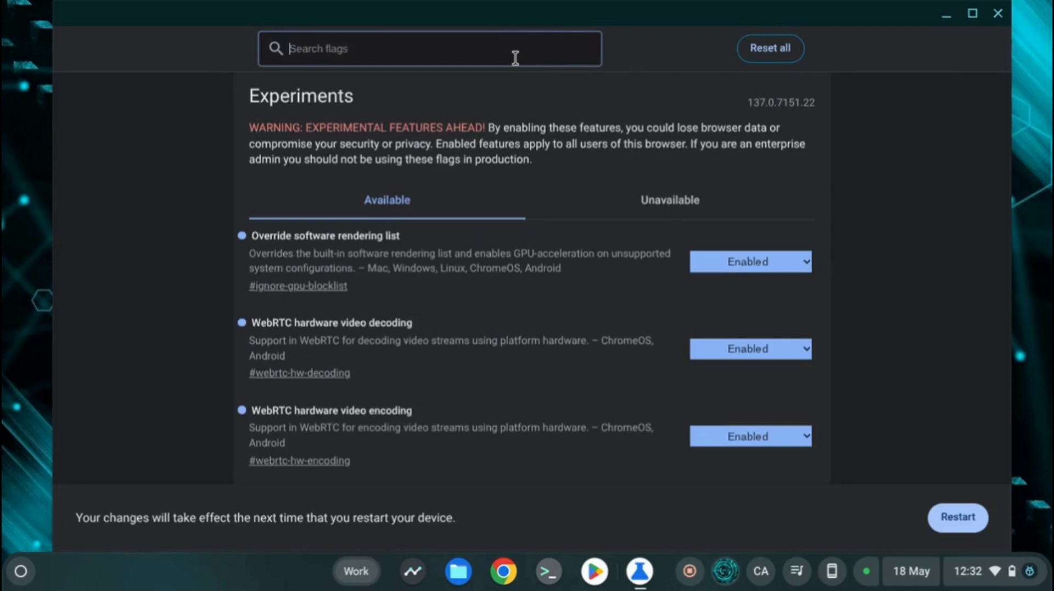
text(clos)
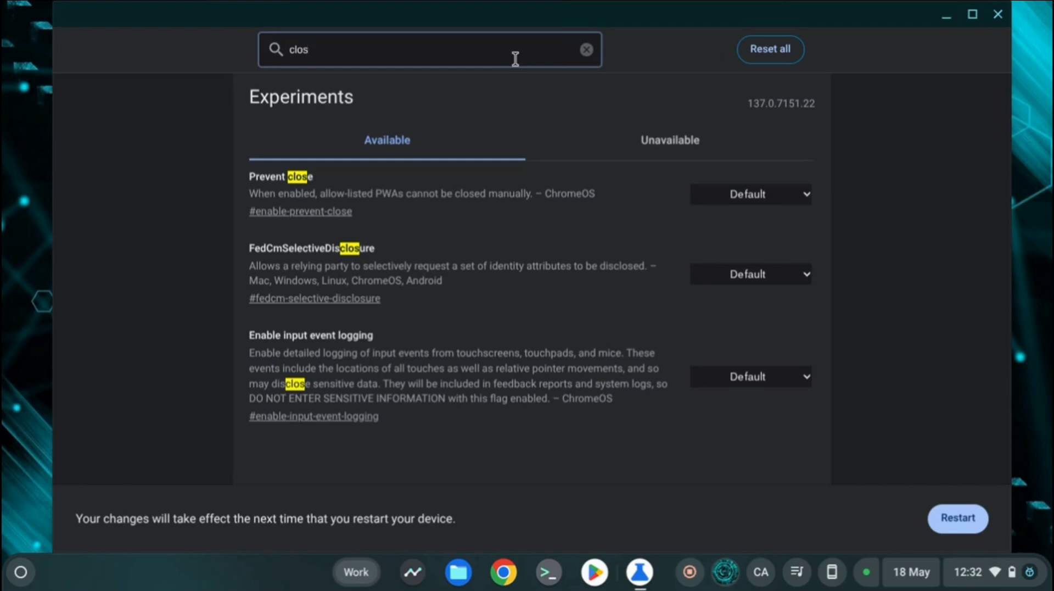
Clear the "clos" search to return to the full list of flags.
key(BackSpace)
key(BackSpace)
key(BackSpace)
key(BackSpace)
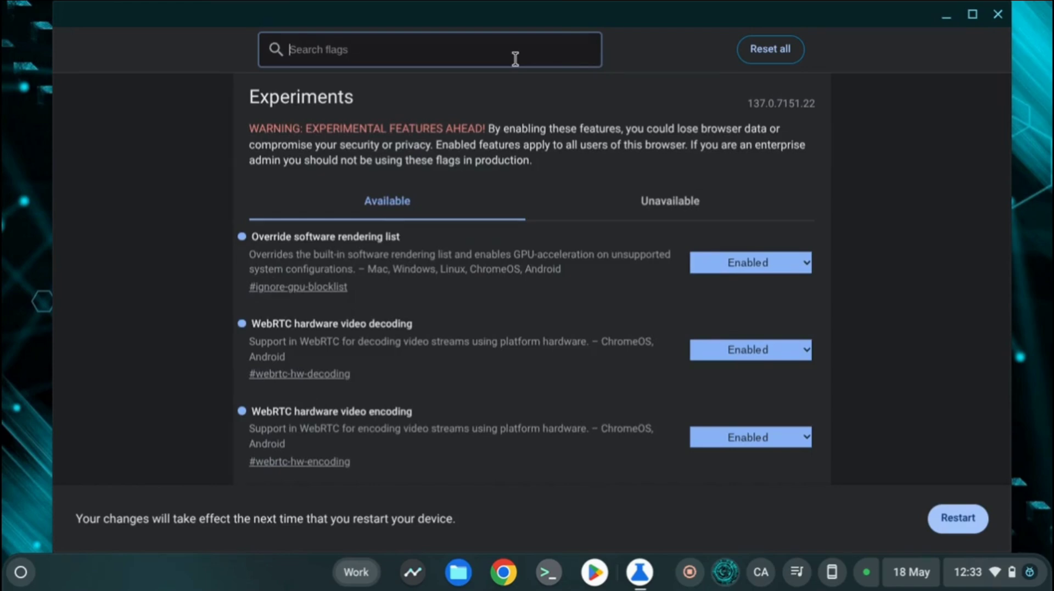
Search the flags for "sche" and set Scheduler Configuration to "Enables Hyper-Threading on relevant CPUs.".
text(sche)
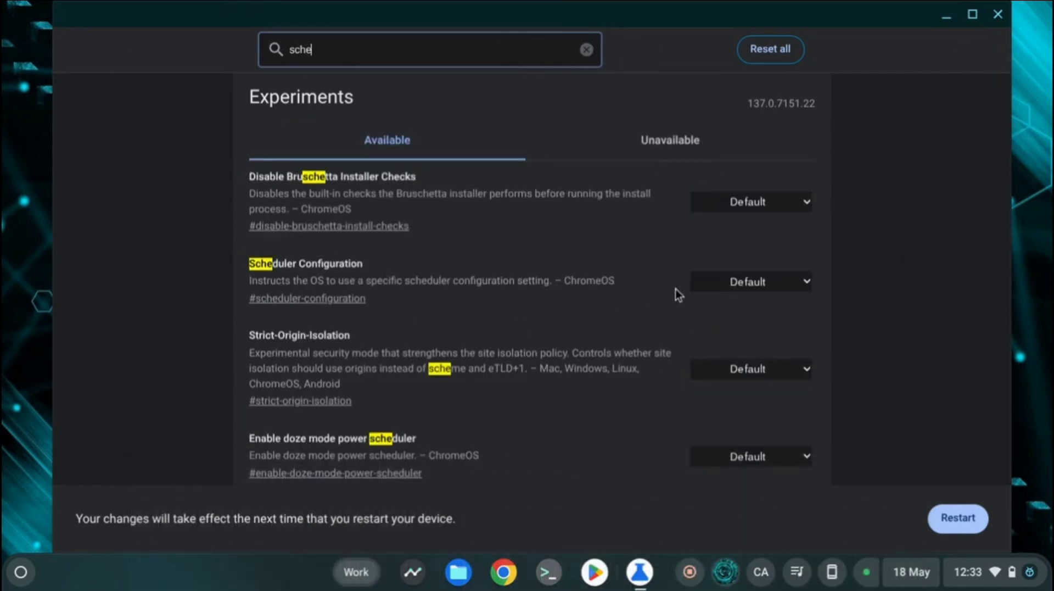
click(720, 286)
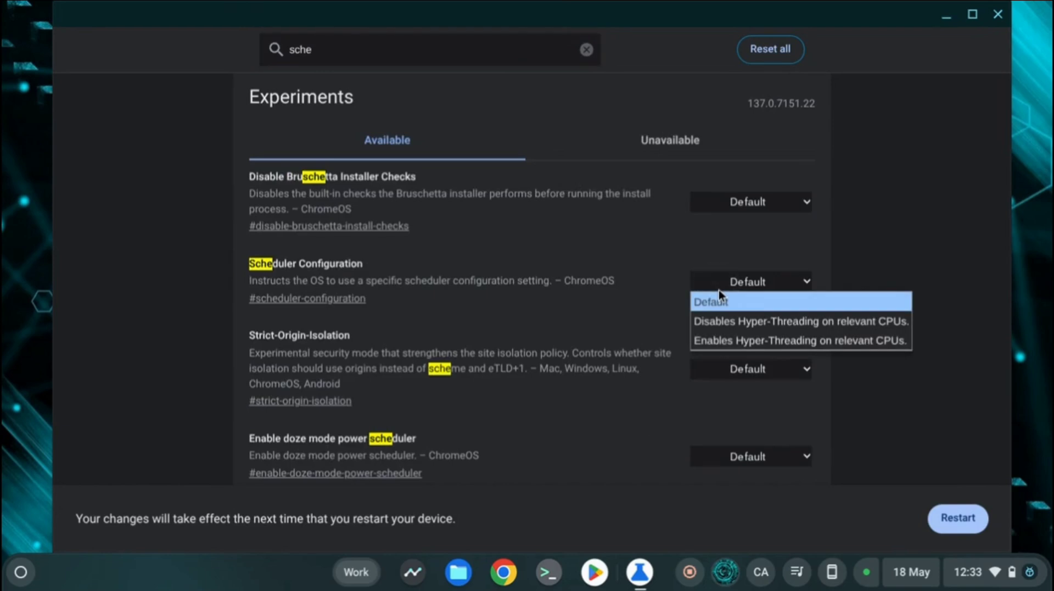
click(723, 334)
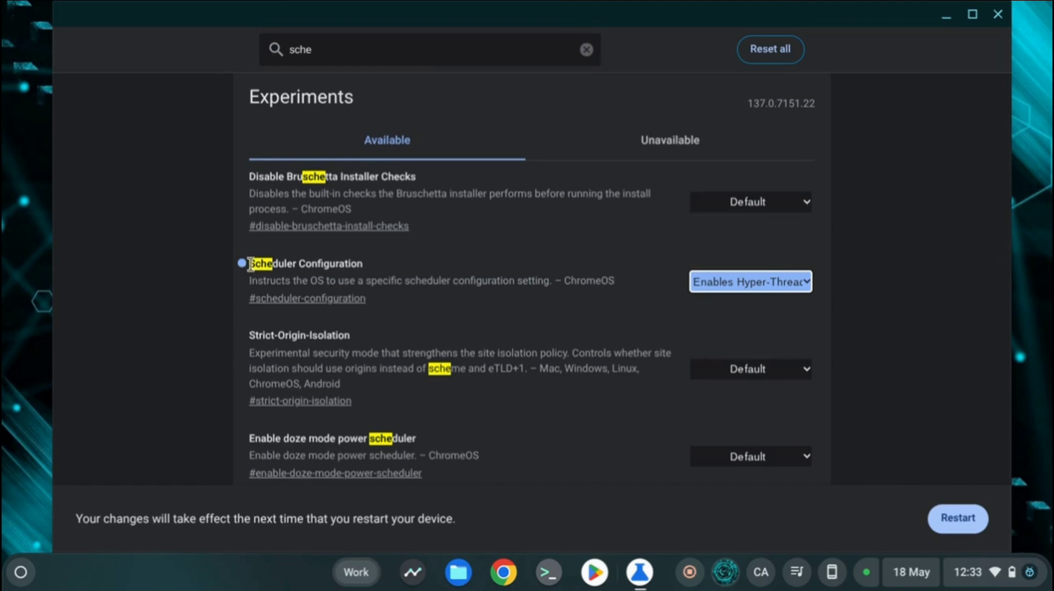
Look through the full flag list, including the enabled flags at its start.
scroll(250, 265, down, 2)
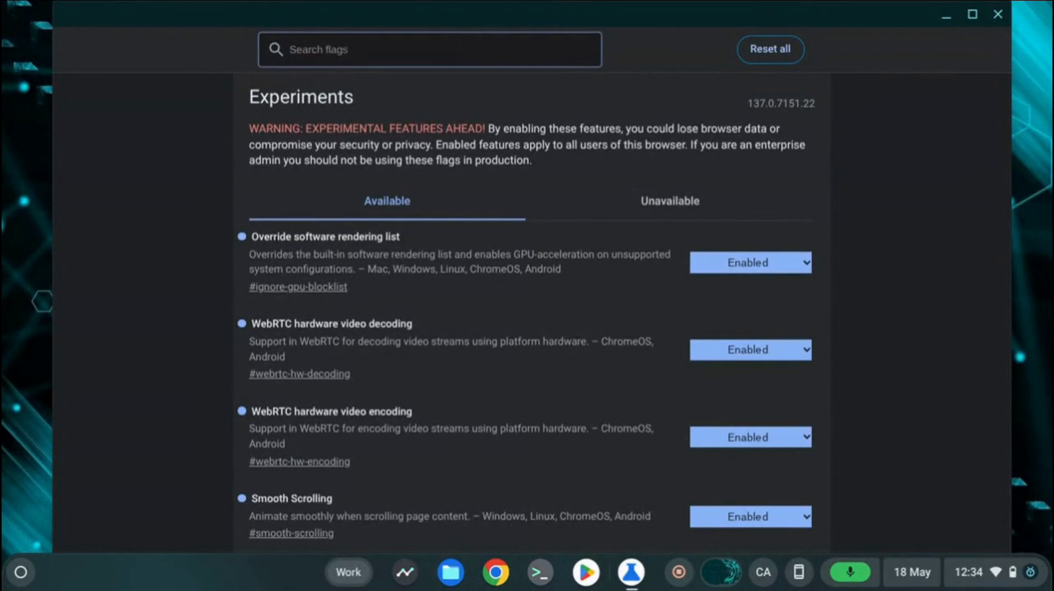
scroll(531, 313, down, 5)
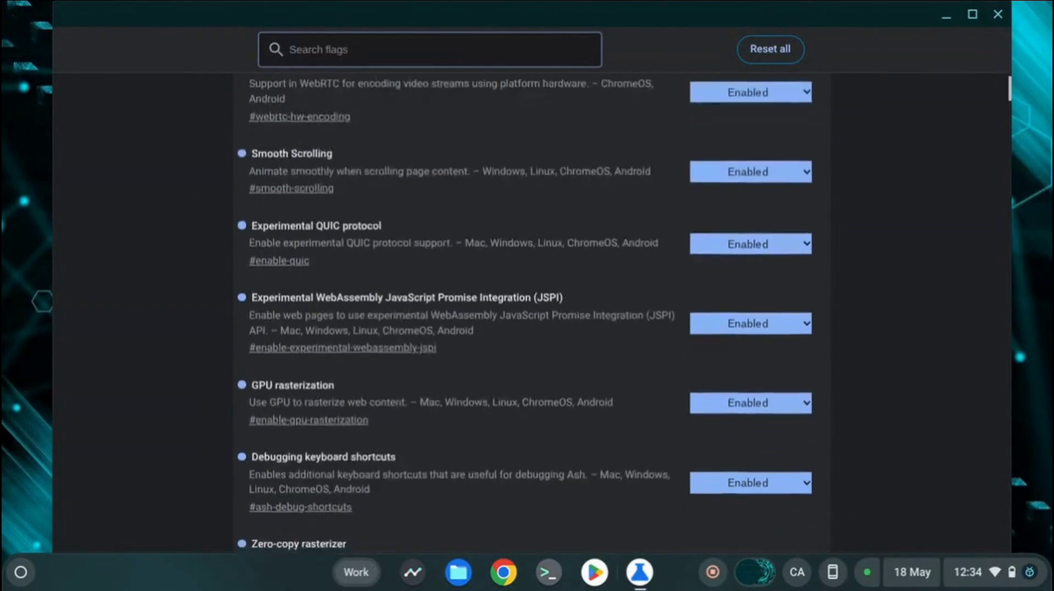
scroll(531, 313, up, 5)
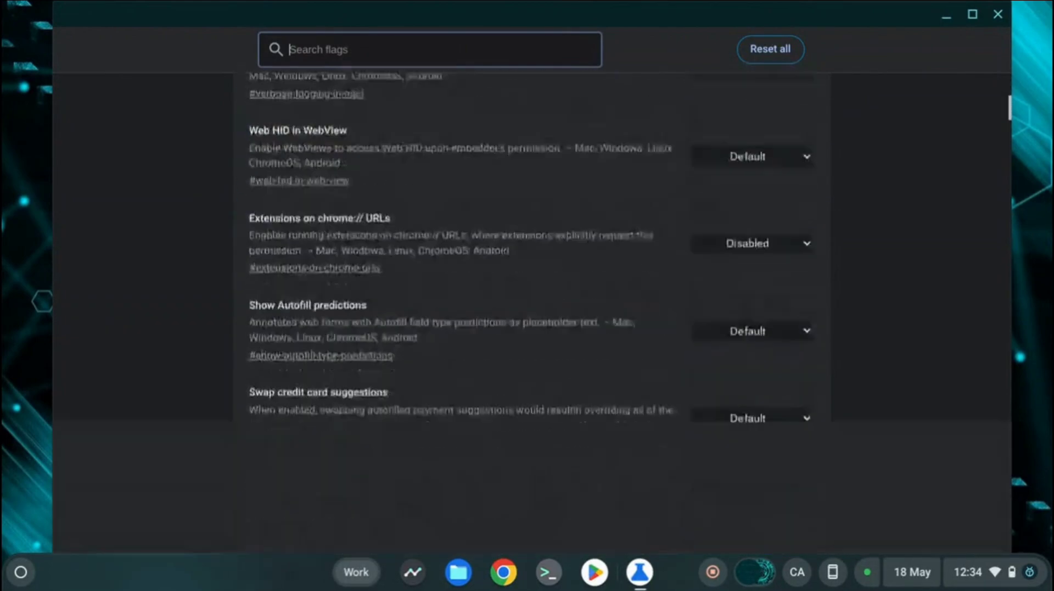
scroll(531, 313, down, 15)
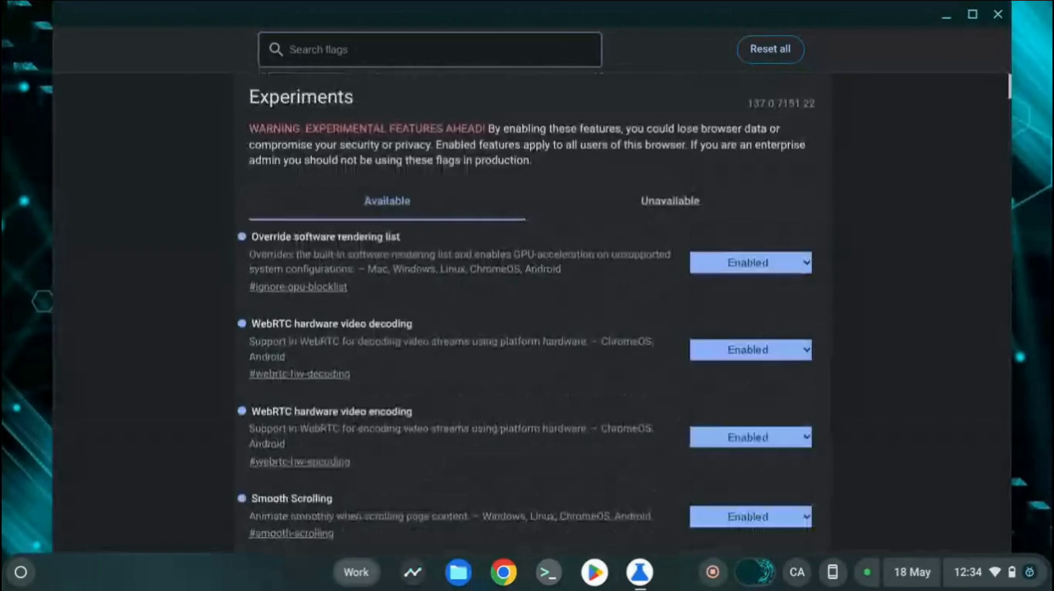
Switch to a Chrome browser window and open all 33 bookmarks from the bookmarks bar, confirming the request.
click(505, 582)
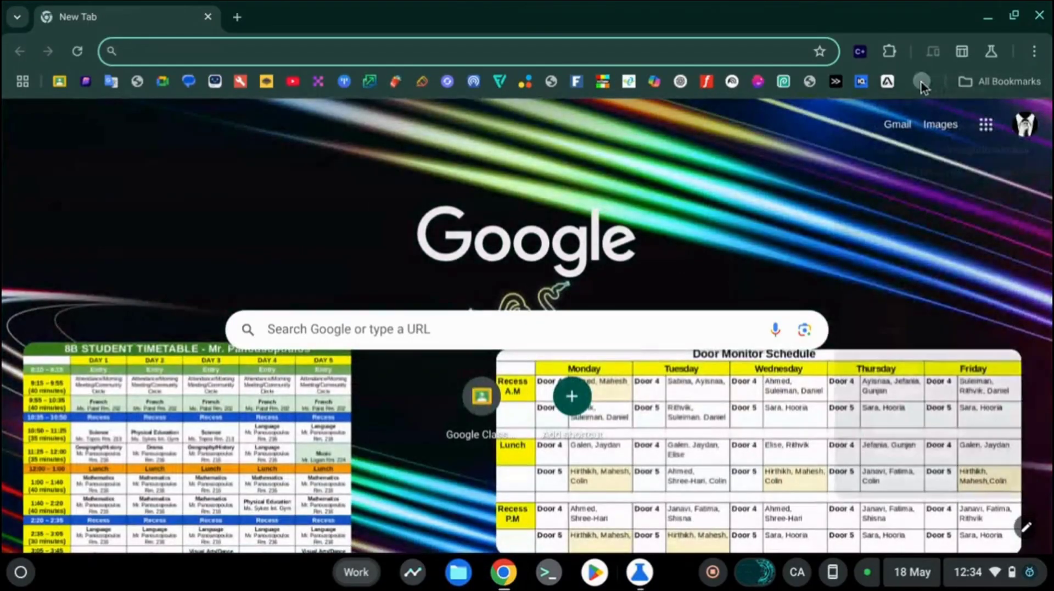
right_click(921, 82)
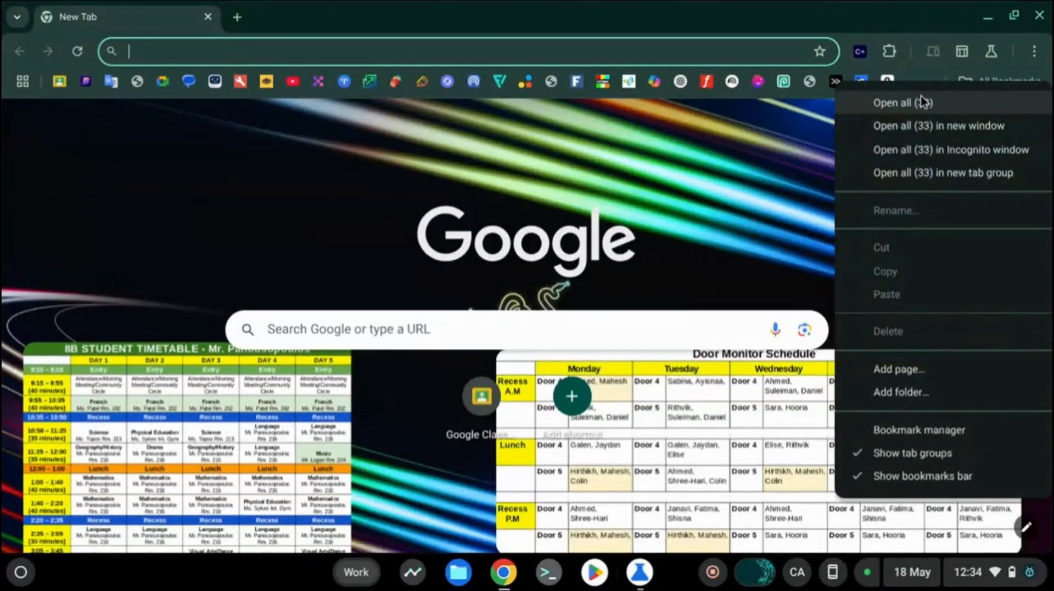
click(923, 102)
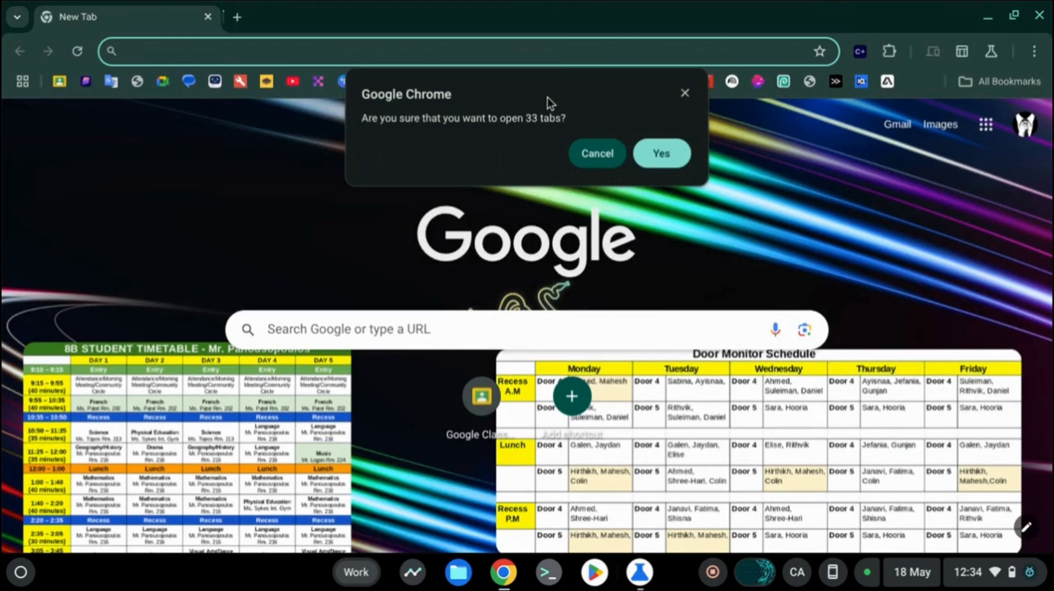
key(Return)
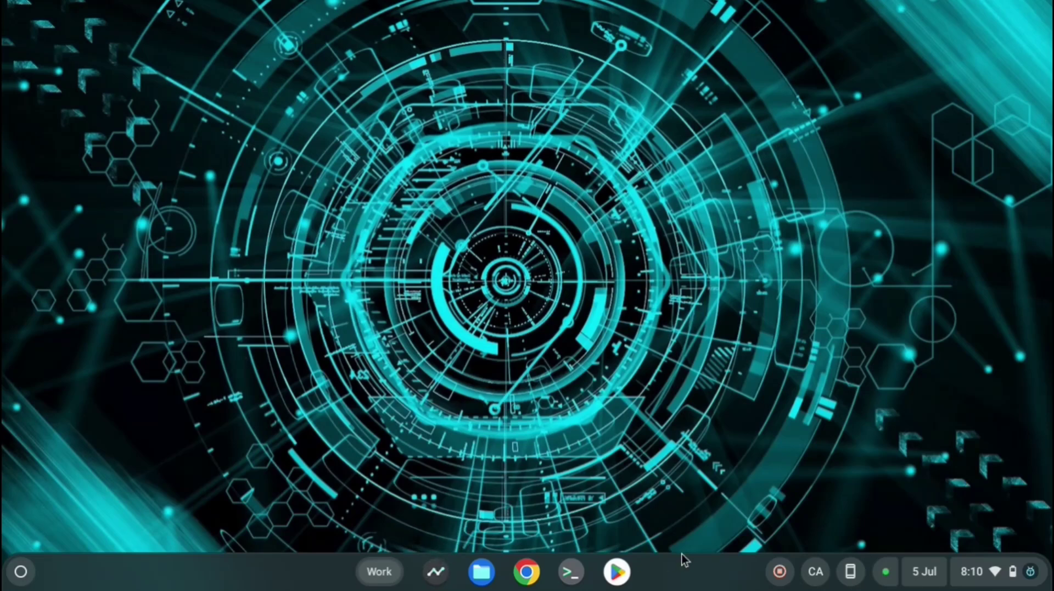
Turn off Wi-Fi in the Chromebook's network settings and dismiss the quick settings.
click(1048, 585)
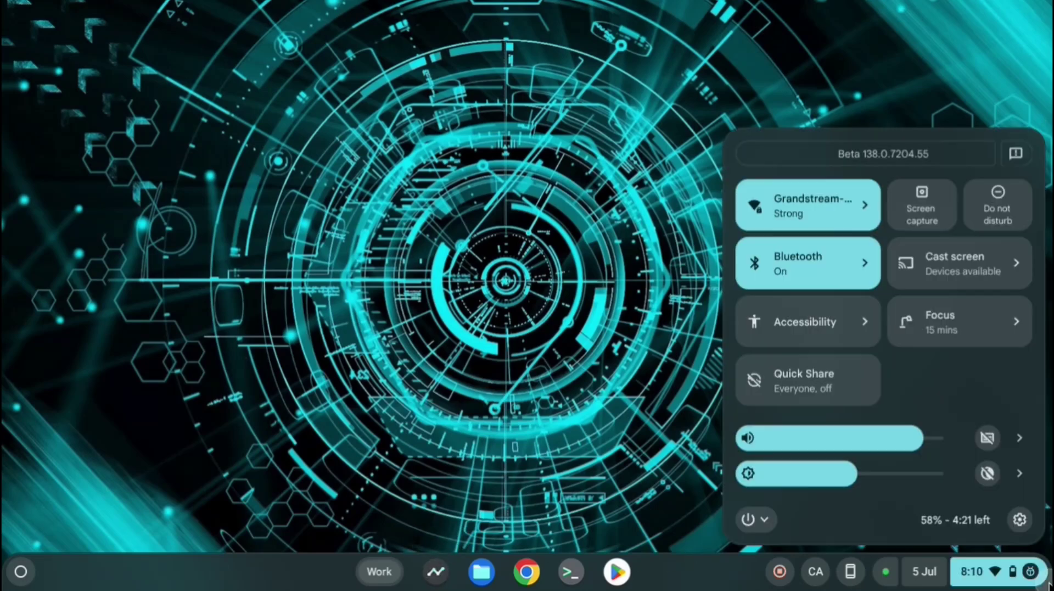
click(848, 201)
click(851, 184)
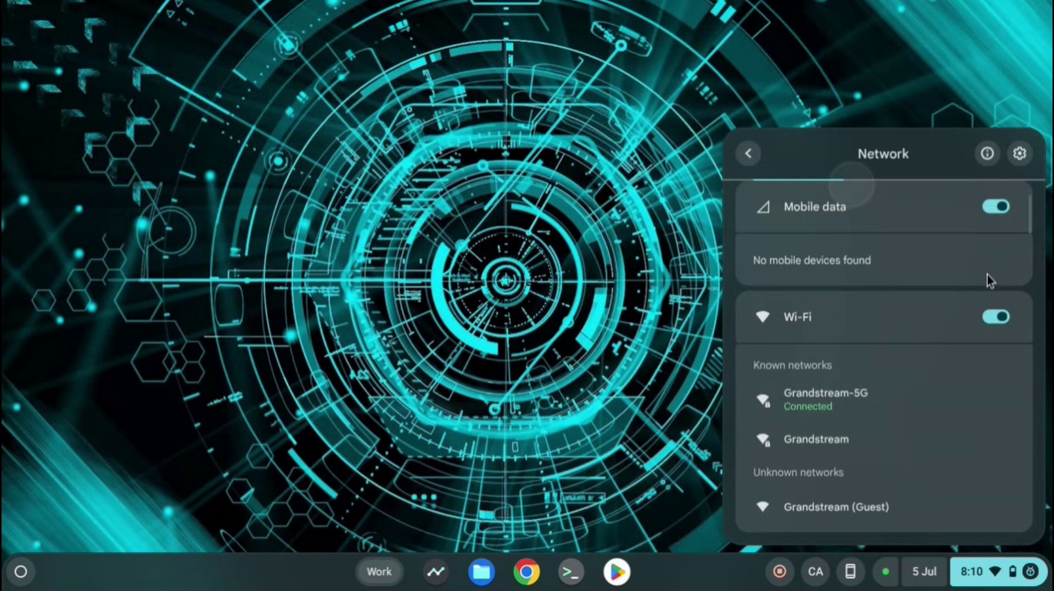
click(997, 316)
click(593, 376)
Switch to Chrome and open the Connectivity Diagnostics from the offline page, highlighting the Diagnostics title.
click(526, 571)
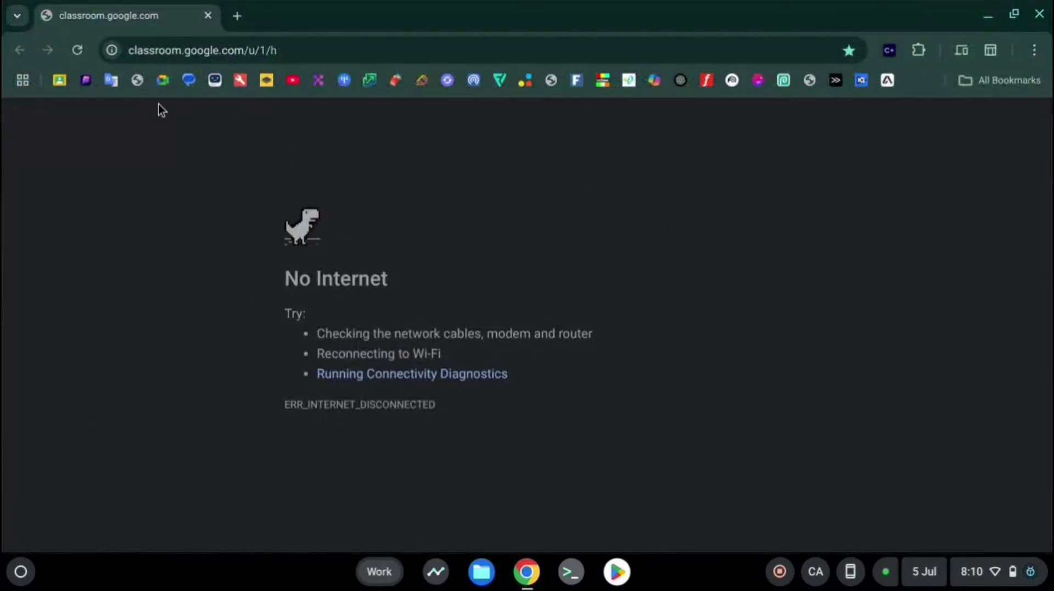
click(281, 278)
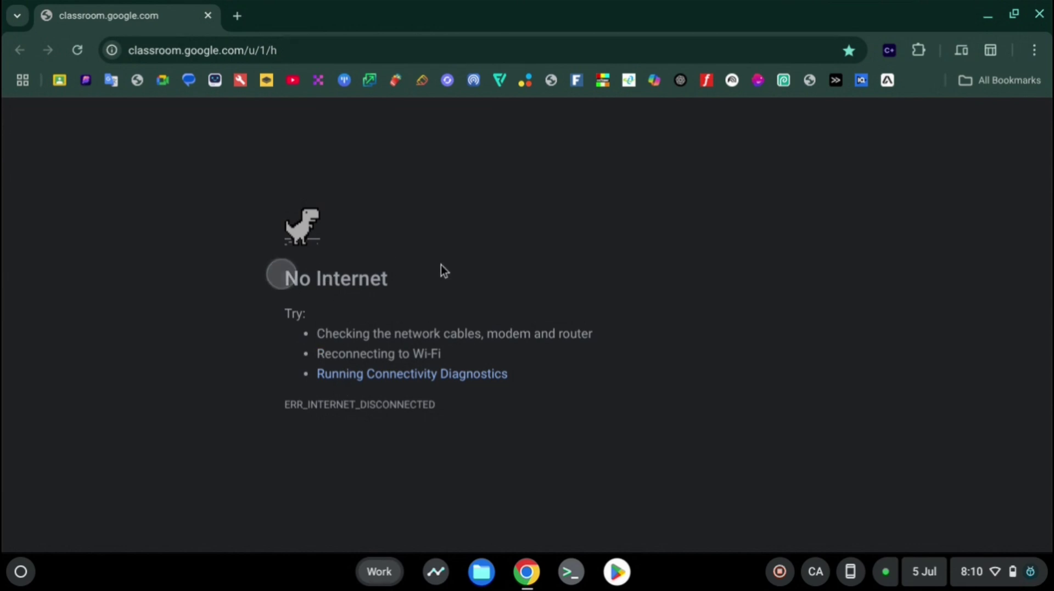
click(349, 377)
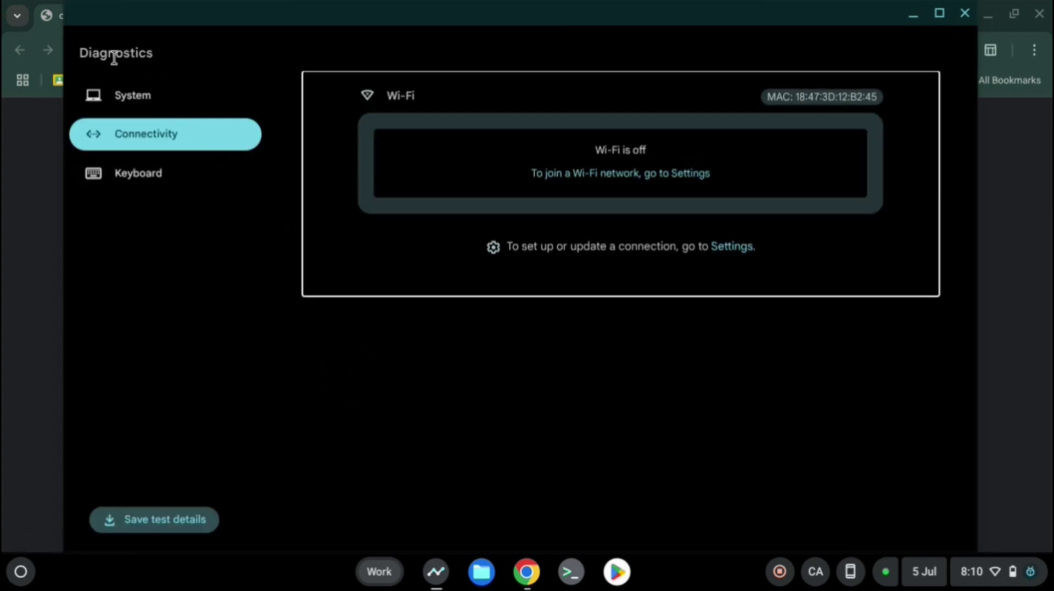
drag(114, 57, 169, 57)
click(169, 58)
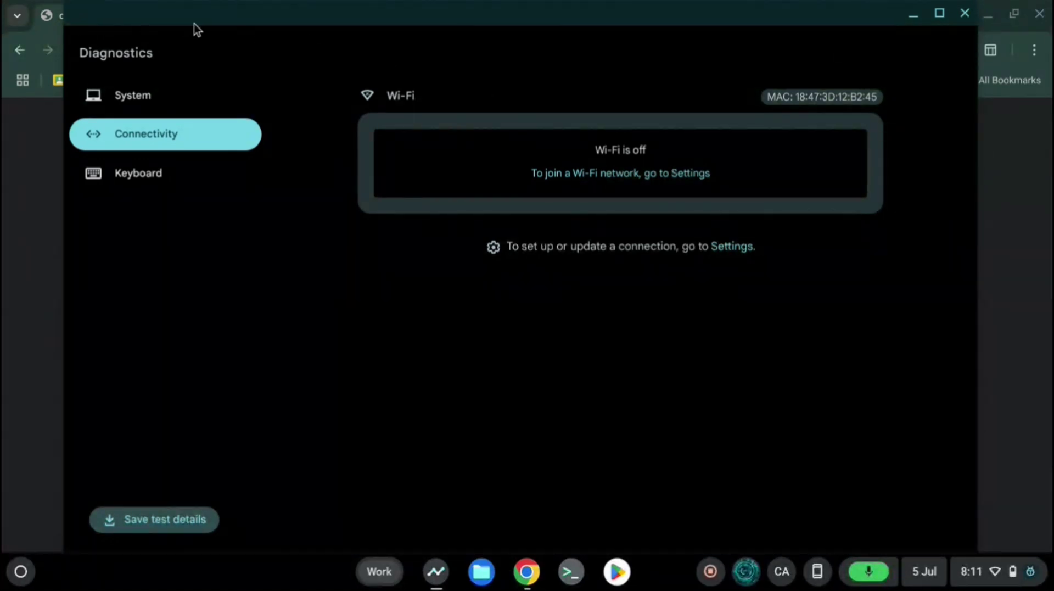
Show the System diagnostics and examine the battery information and the CPU model, thread count and clock speed.
click(133, 98)
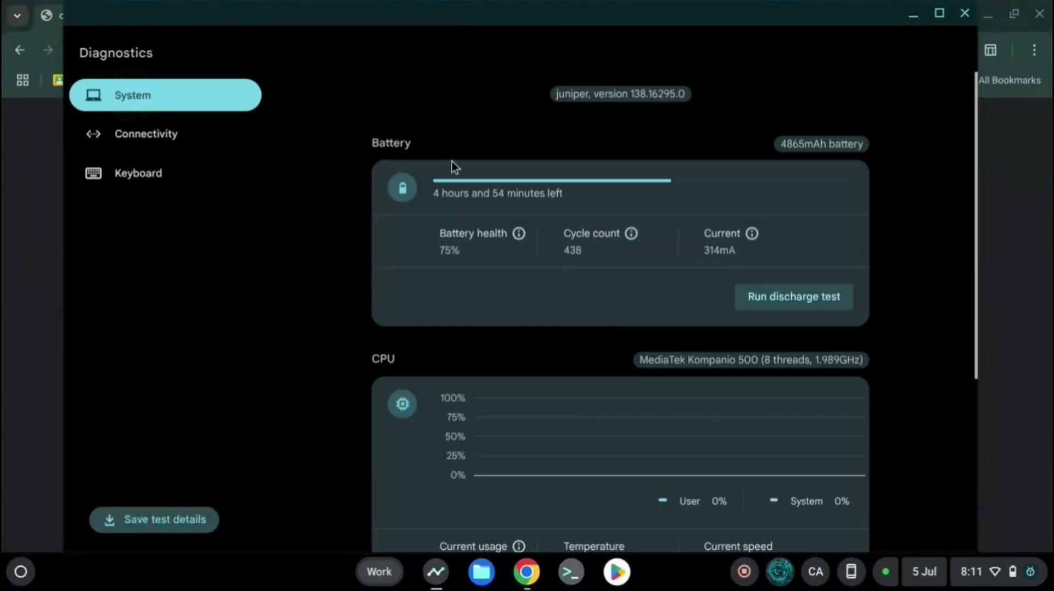
scroll(452, 164, down, 3)
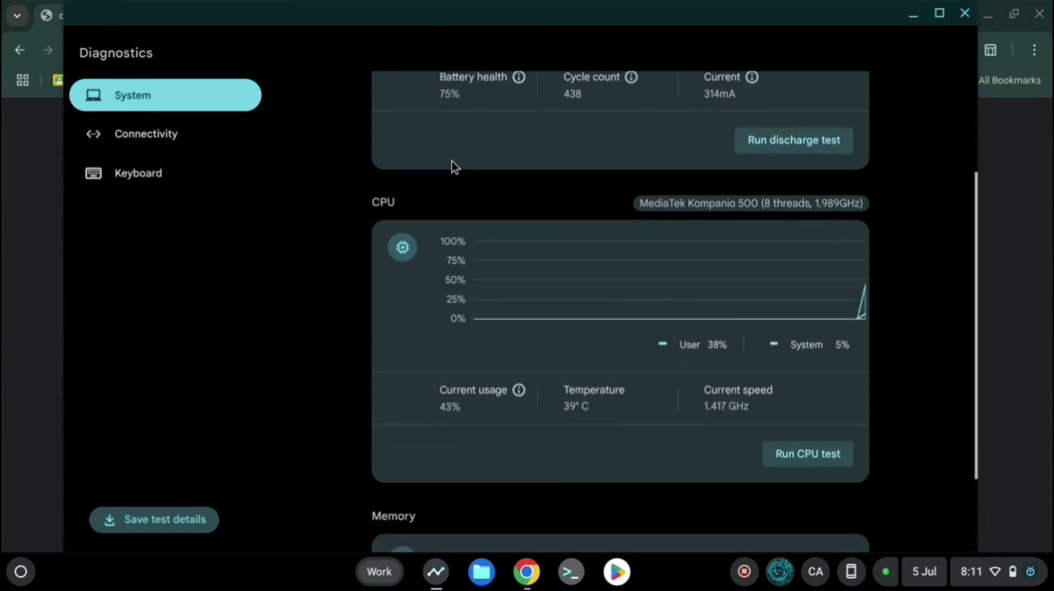
click(372, 201)
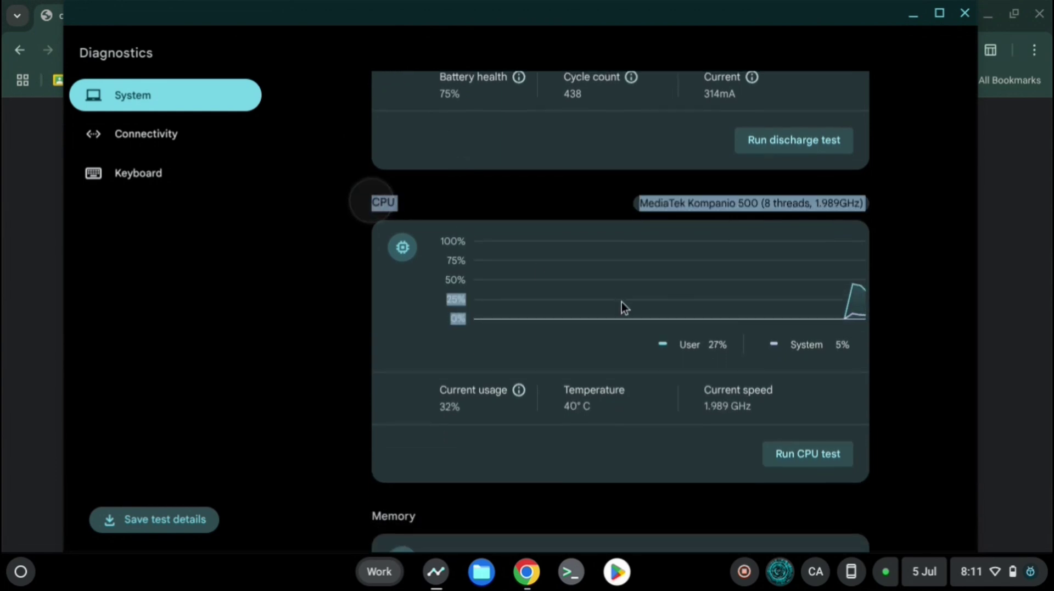
click(621, 302)
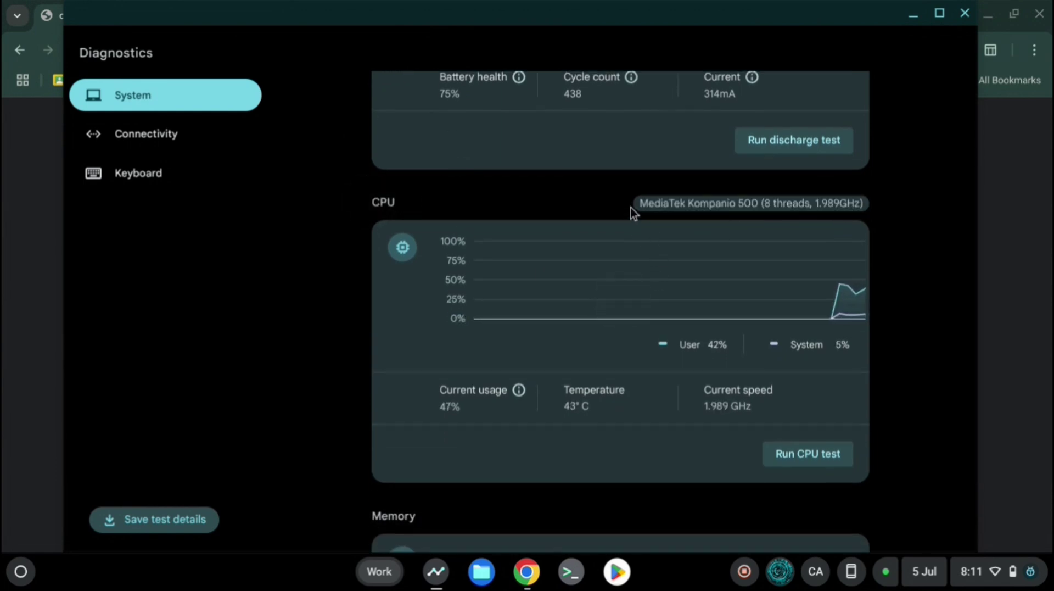
drag(631, 208, 863, 196)
click(871, 198)
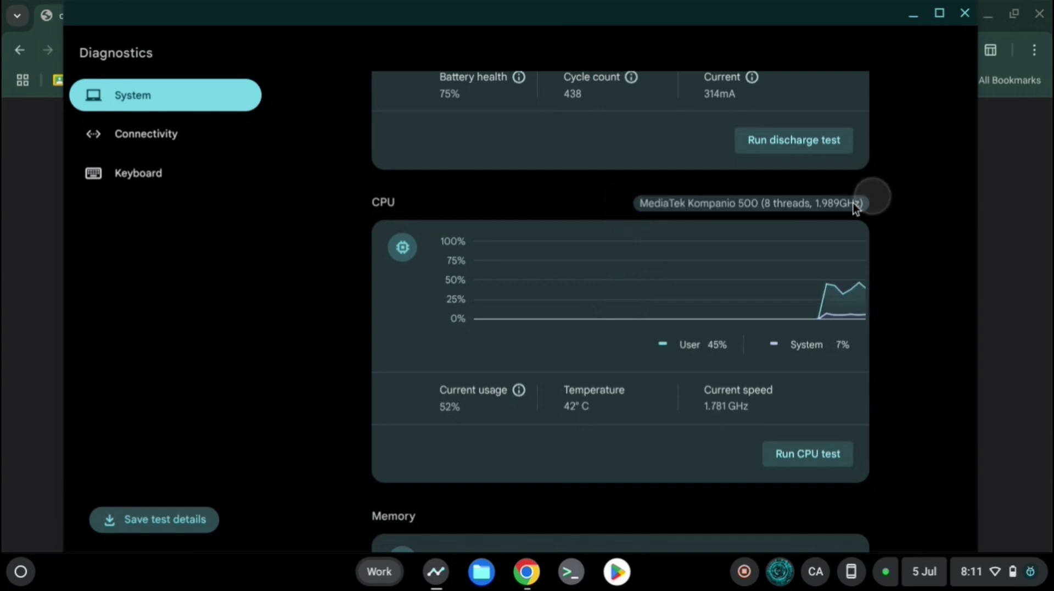
scroll(571, 318, down, 1)
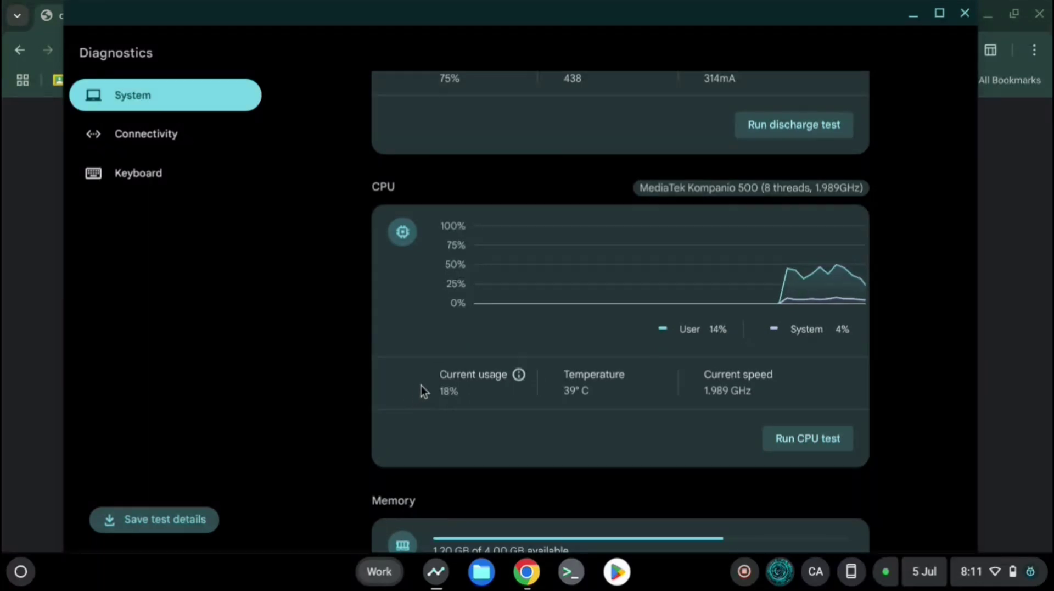
Examine the CPU's current usage, temperature and current speed by highlighting each reading.
drag(420, 384, 465, 391)
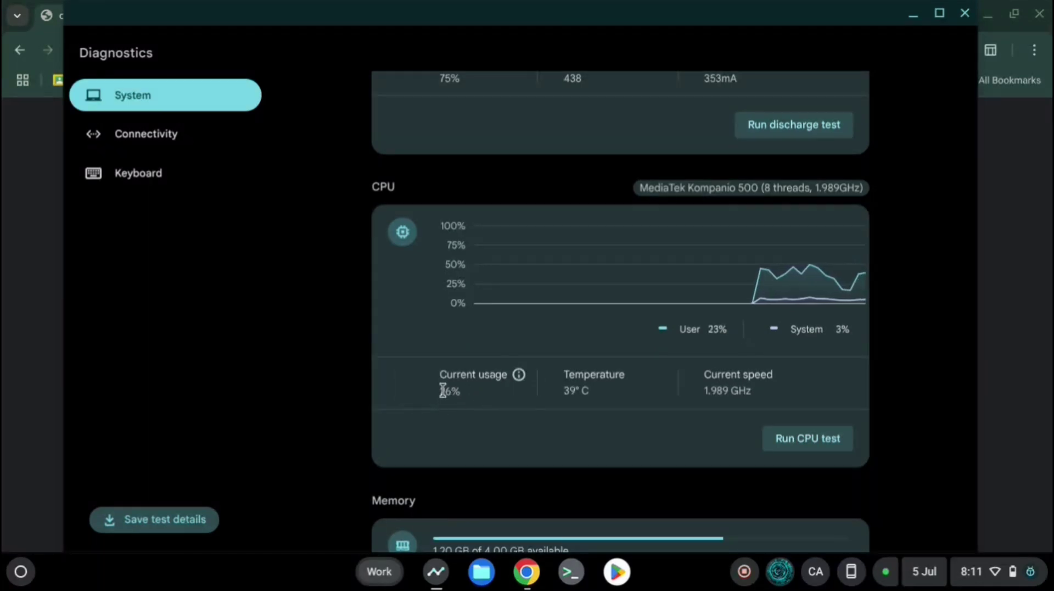
drag(433, 393, 462, 393)
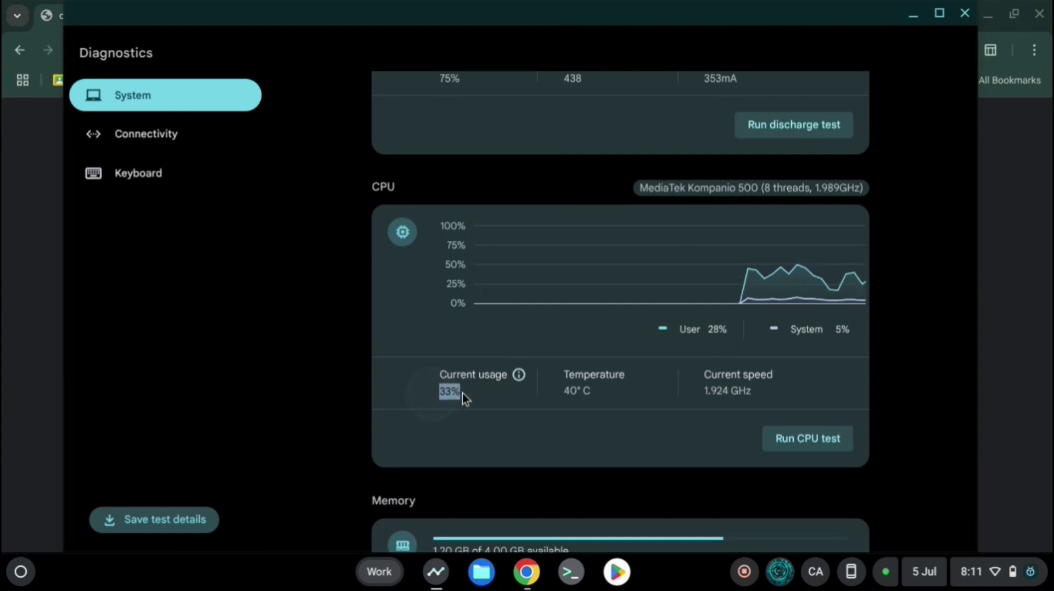
click(462, 390)
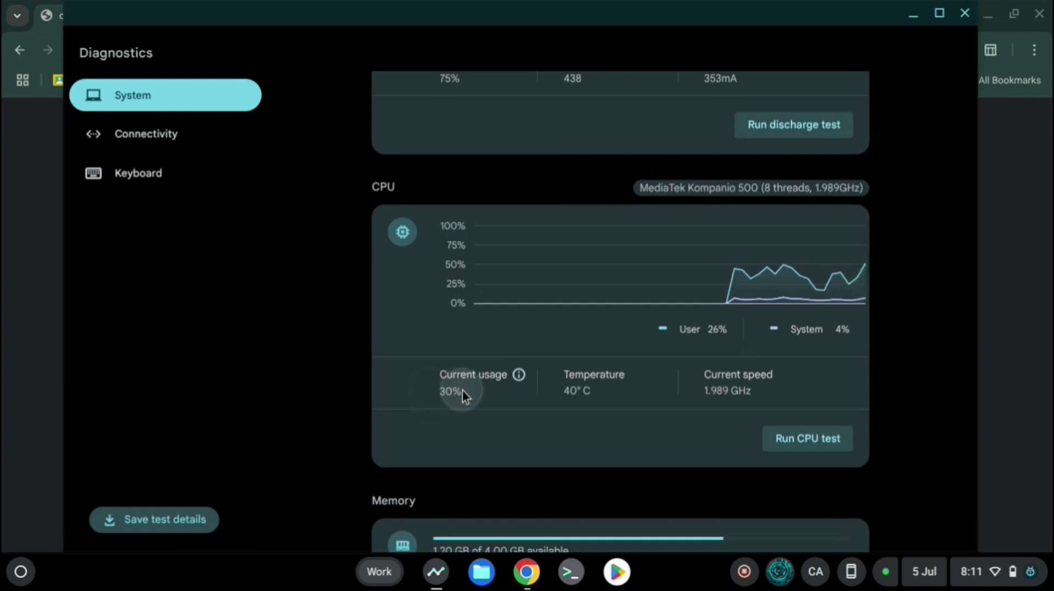
drag(558, 367, 568, 398)
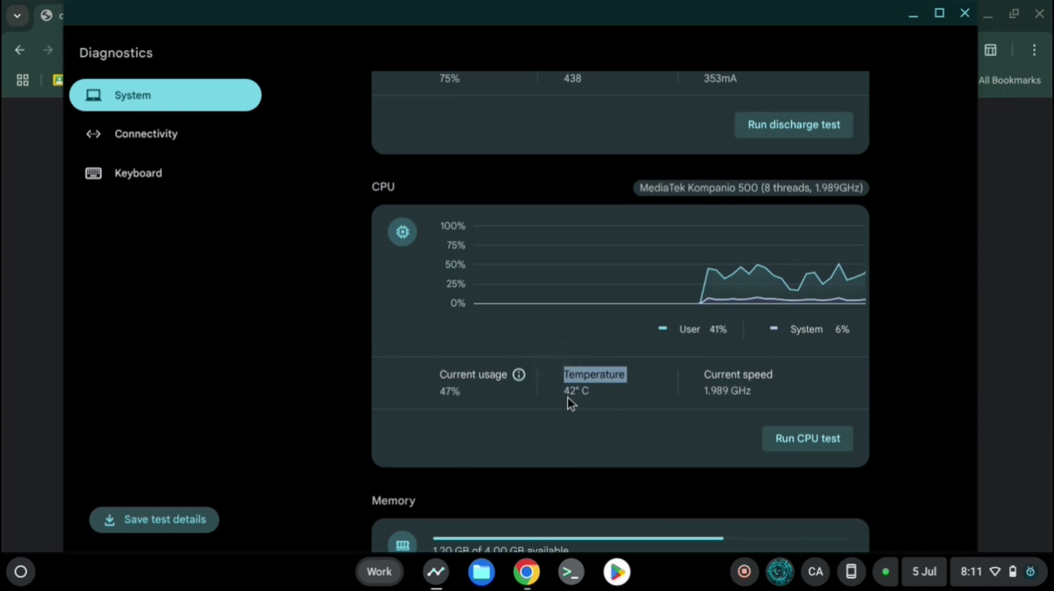
click(568, 398)
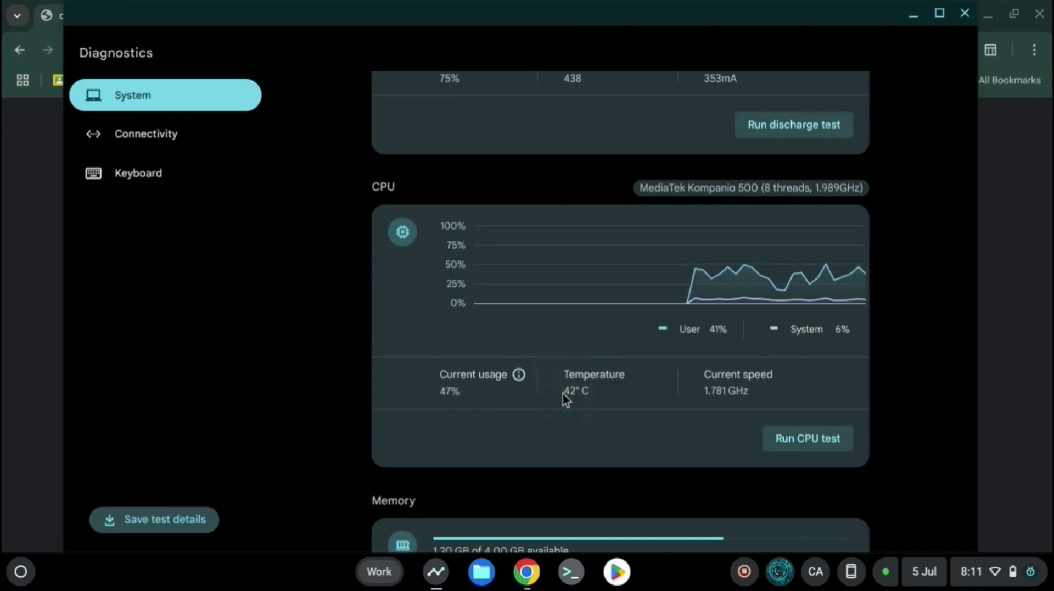
scroll(564, 396, down, 1)
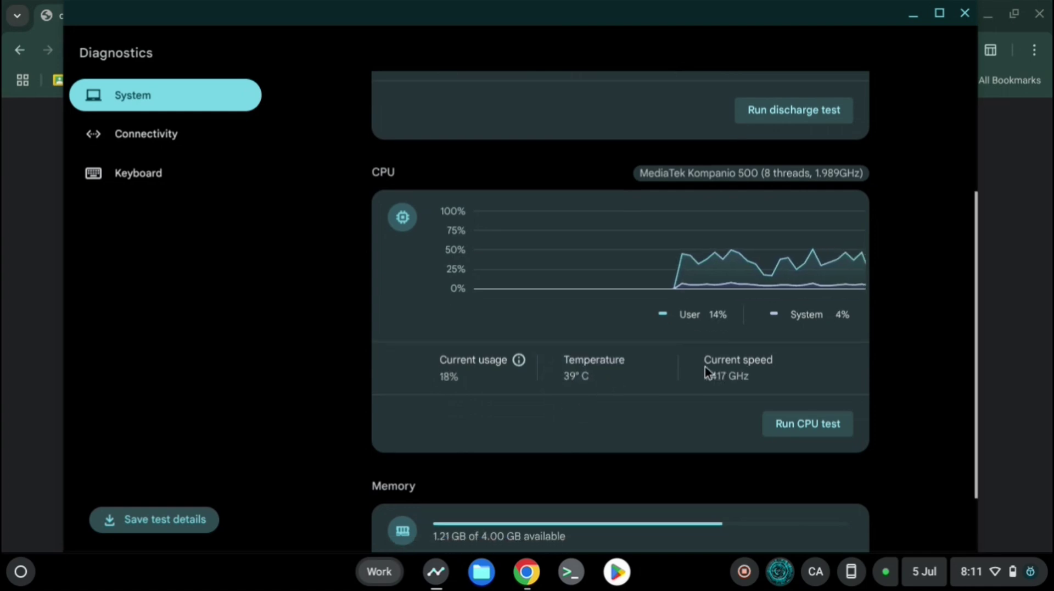
drag(698, 377, 757, 375)
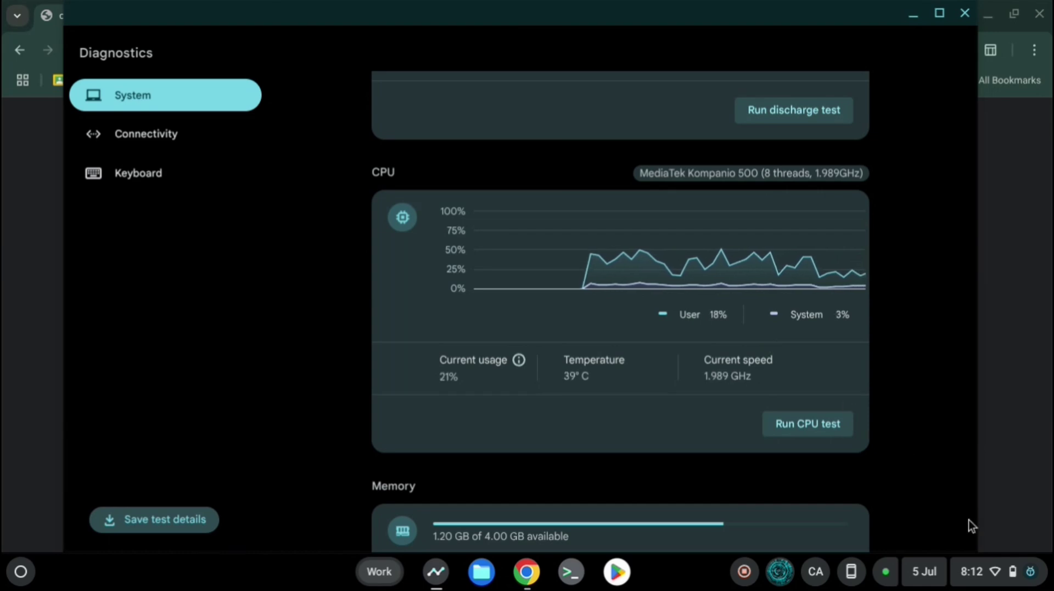
Turn Wi-Fi back on in the network settings and close the Diagnostics window.
click(1005, 575)
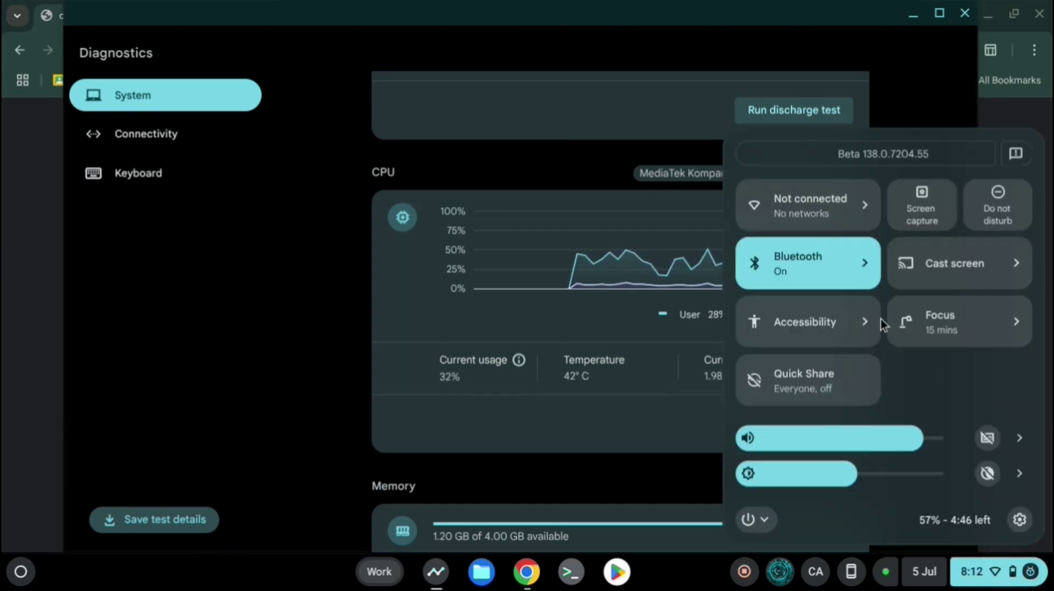
click(805, 205)
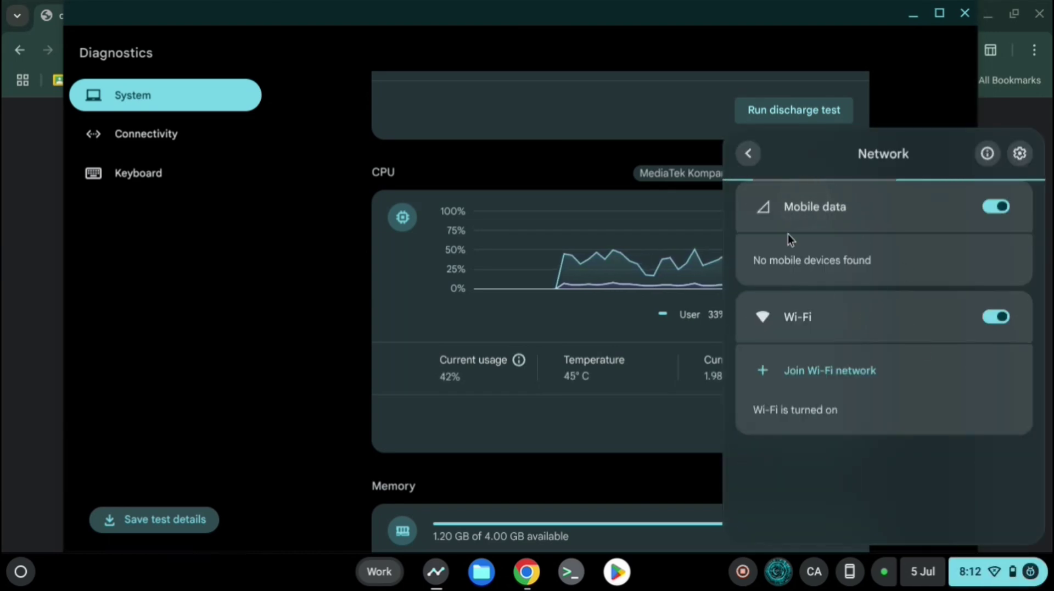
click(898, 61)
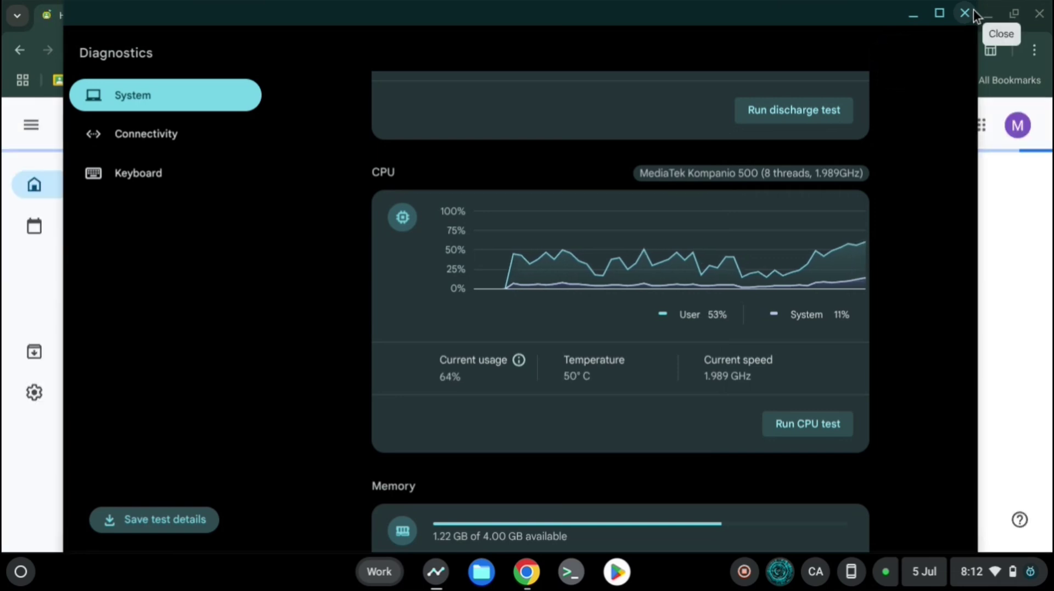
click(972, 12)
Search the web for "fps test", open the fpstest.org online frame rate checker and show its running test animations.
click(736, 48)
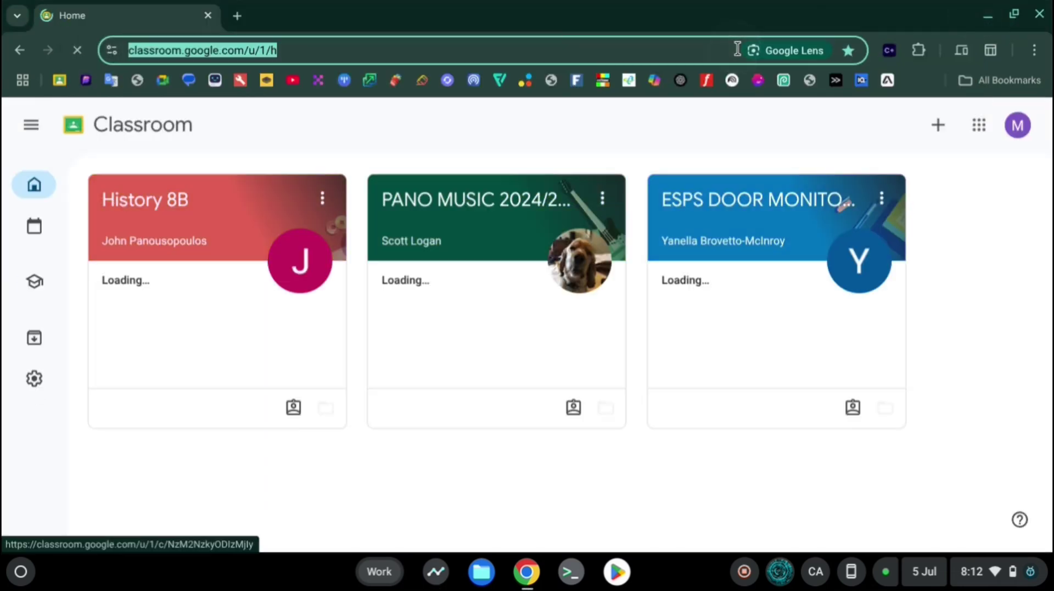
text(fps)
key(Down)
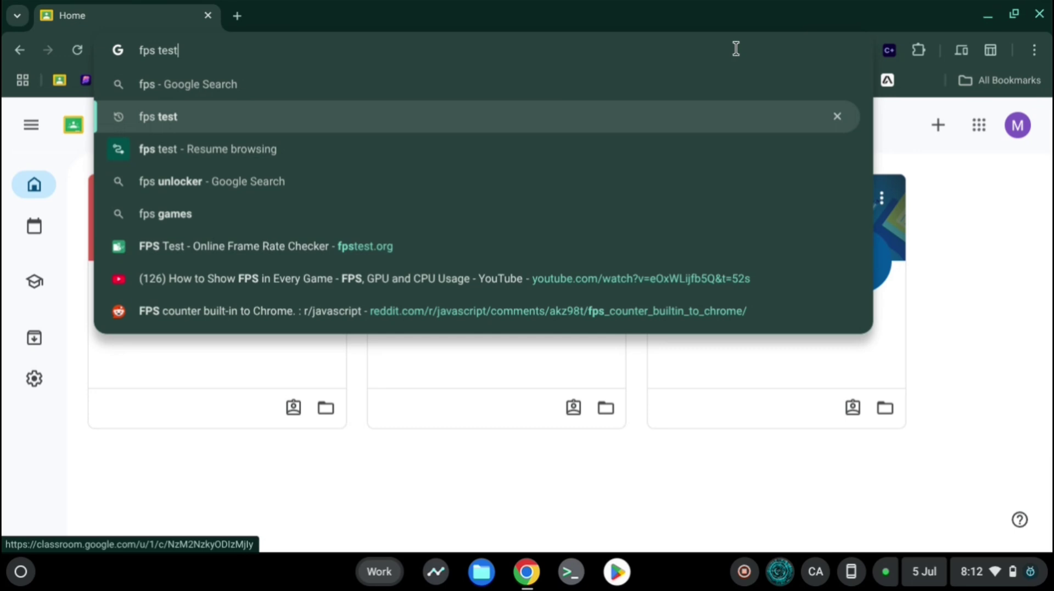
key(Return)
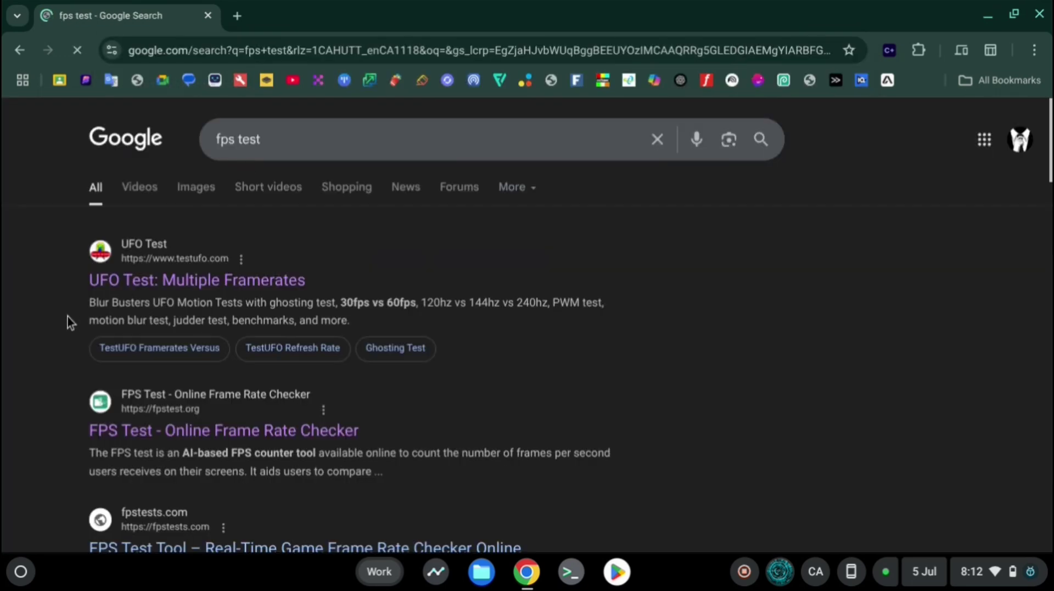
click(110, 432)
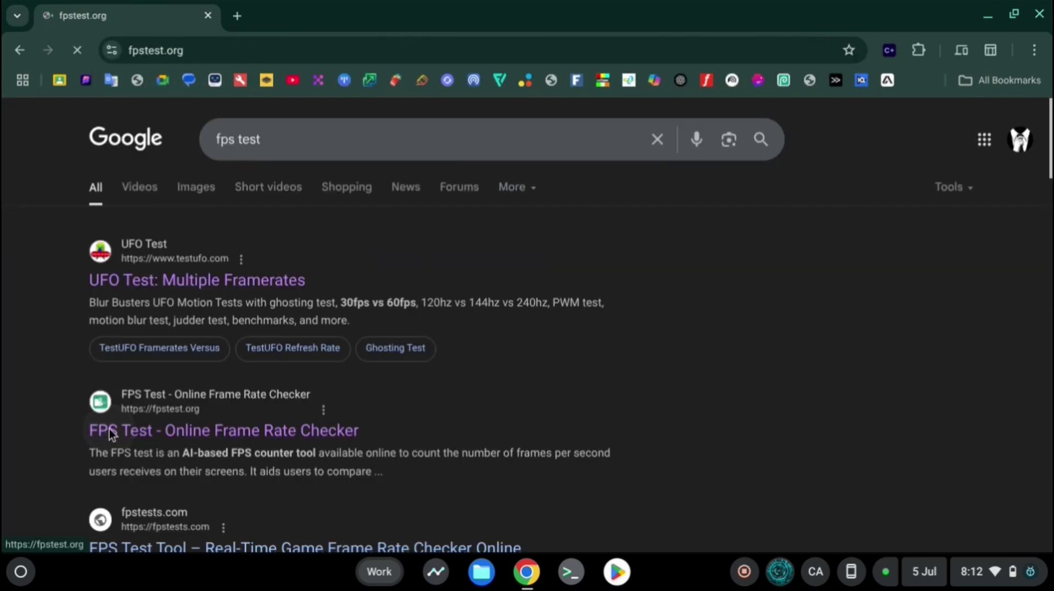
scroll(889, 325, down, 3)
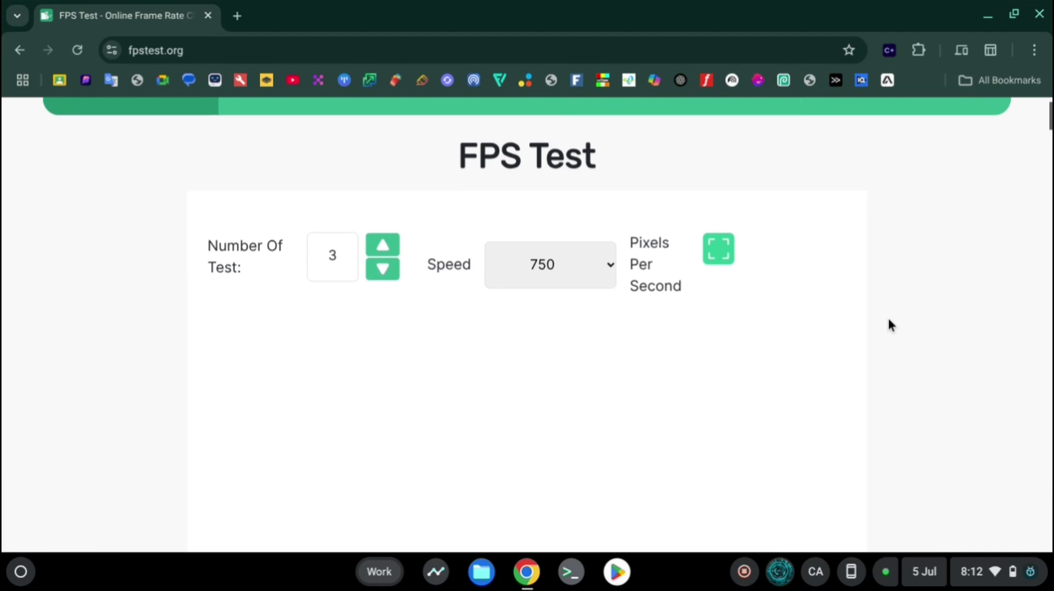
scroll(889, 324, down, 1)
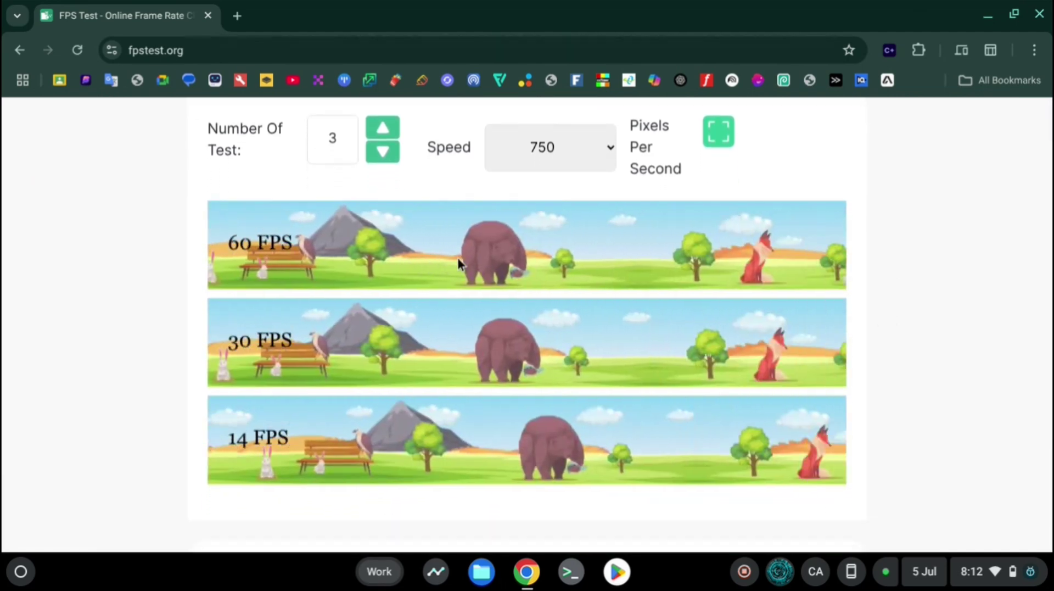
Open the developer tools for the FPS test page and enable Frame Rendering Stats in the Rendering options.
right_click(912, 270)
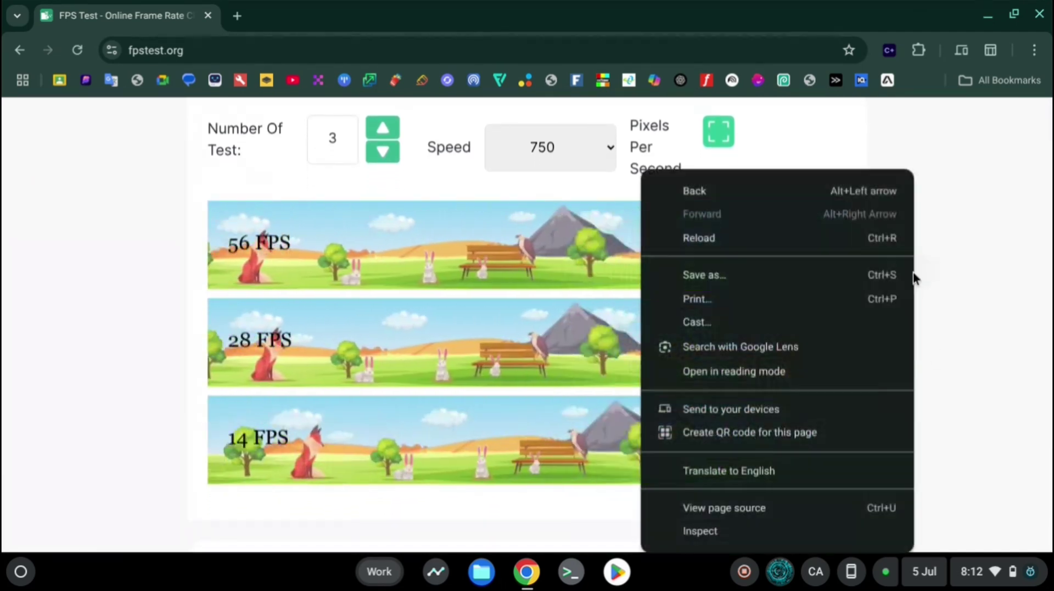
key(Escape)
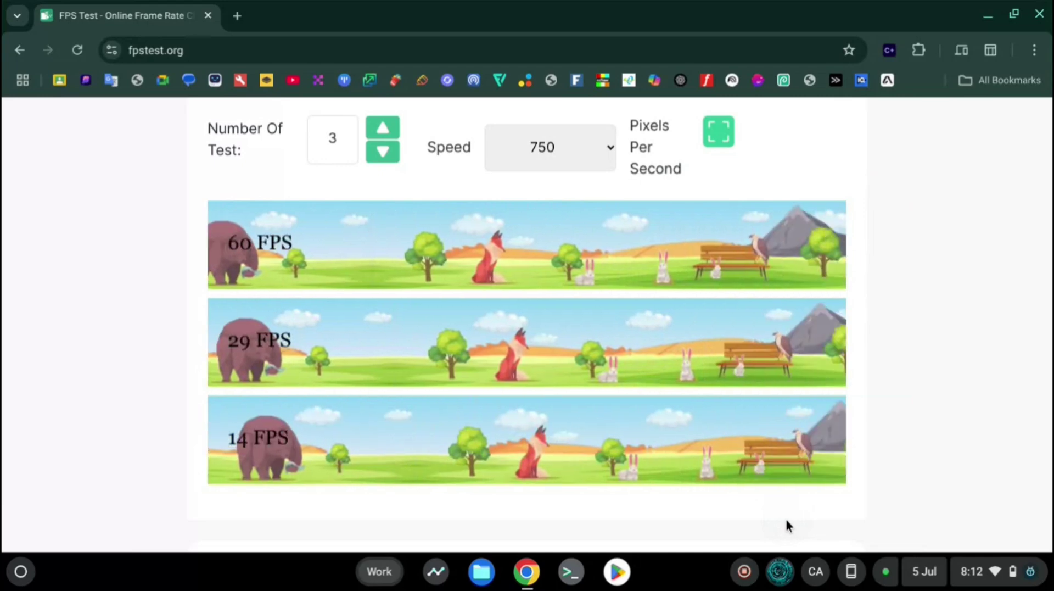
key(ctrl+shift+i)
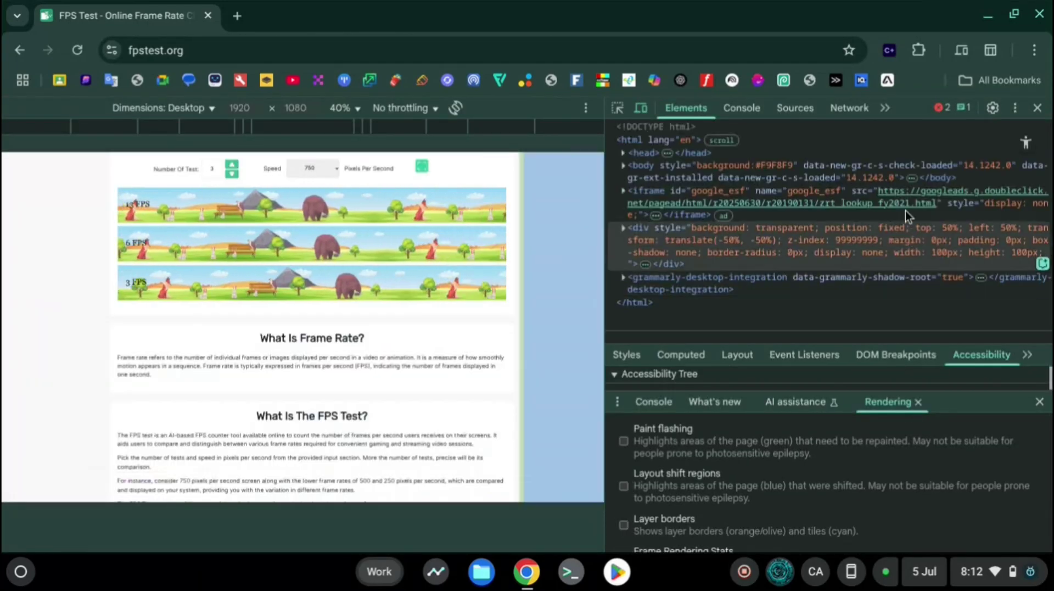
click(1016, 107)
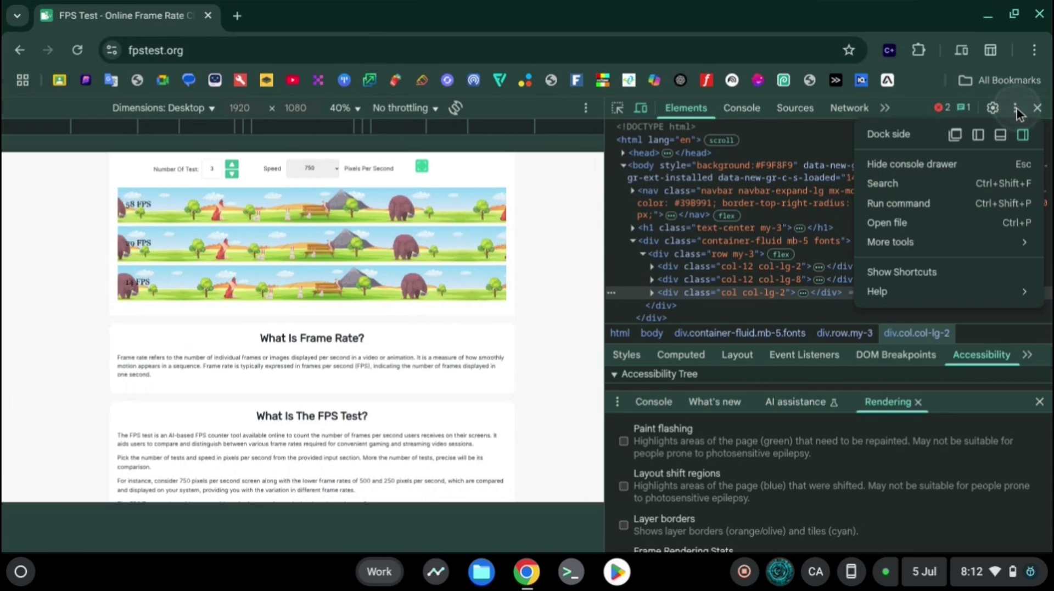
mouse_move(914, 246)
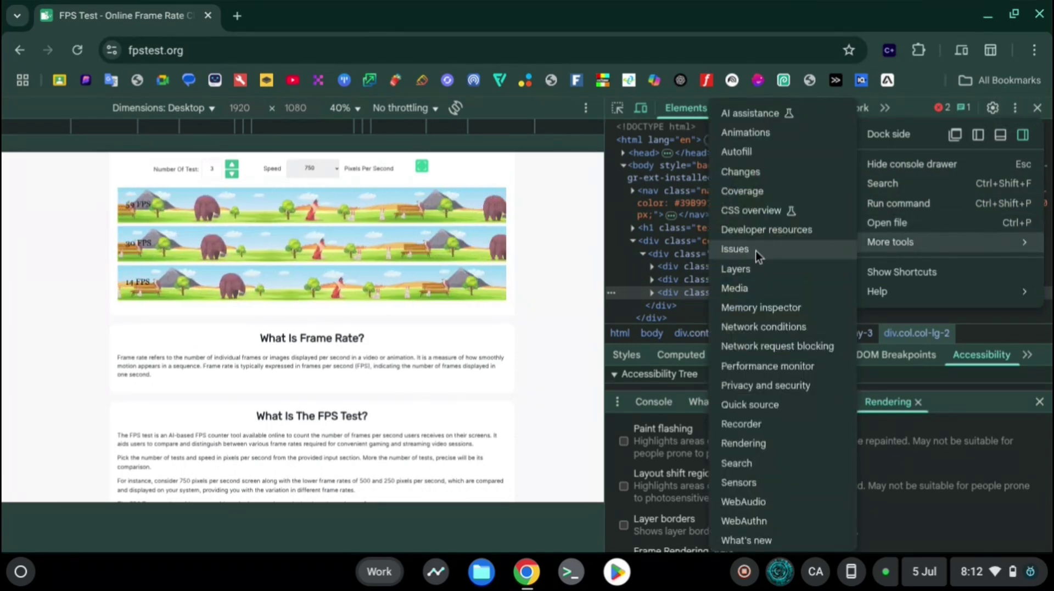
click(746, 440)
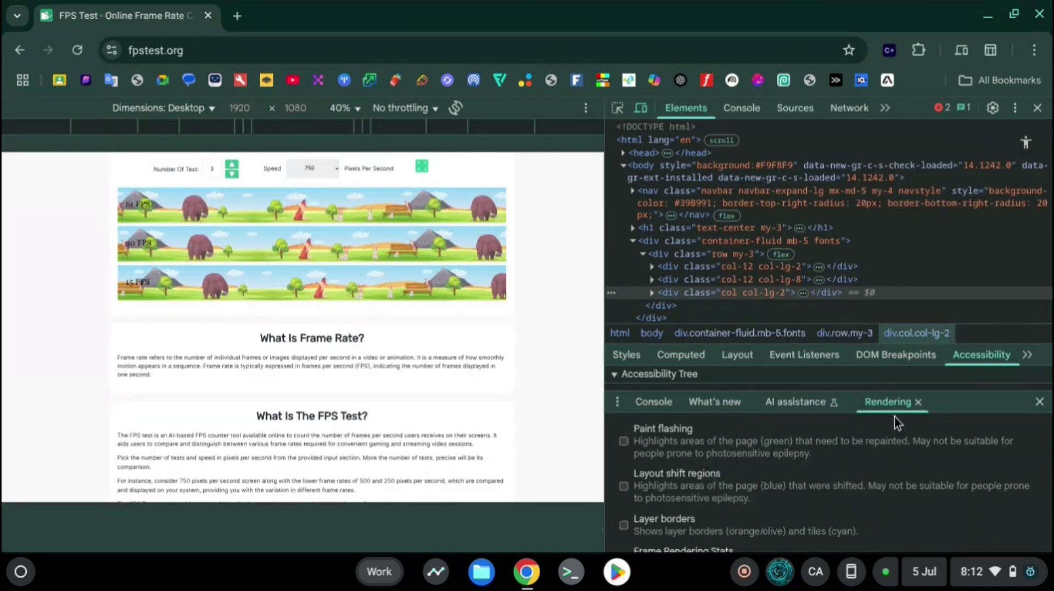
scroll(720, 439, down, 2)
scroll(720, 439, down, 1)
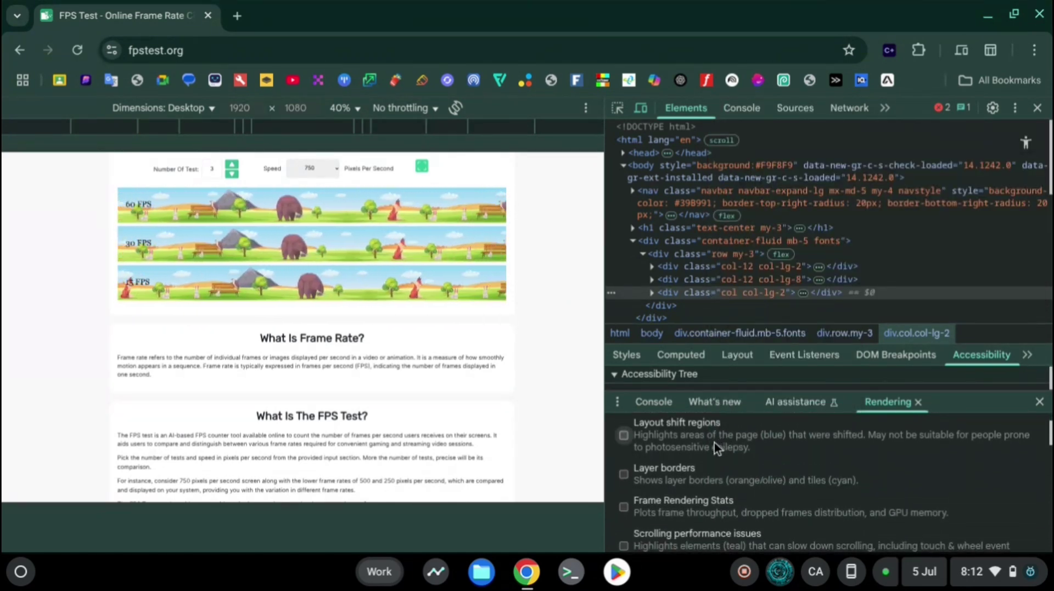
click(647, 513)
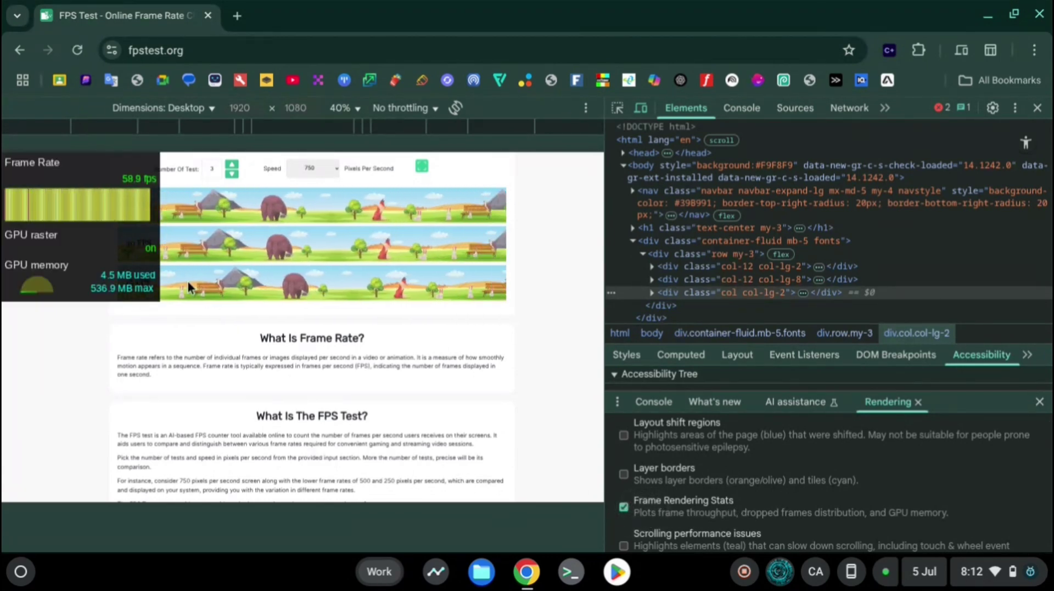
Examine the frame rate overlay against the running FPS test, including with the test animations in full screen.
click(61, 162)
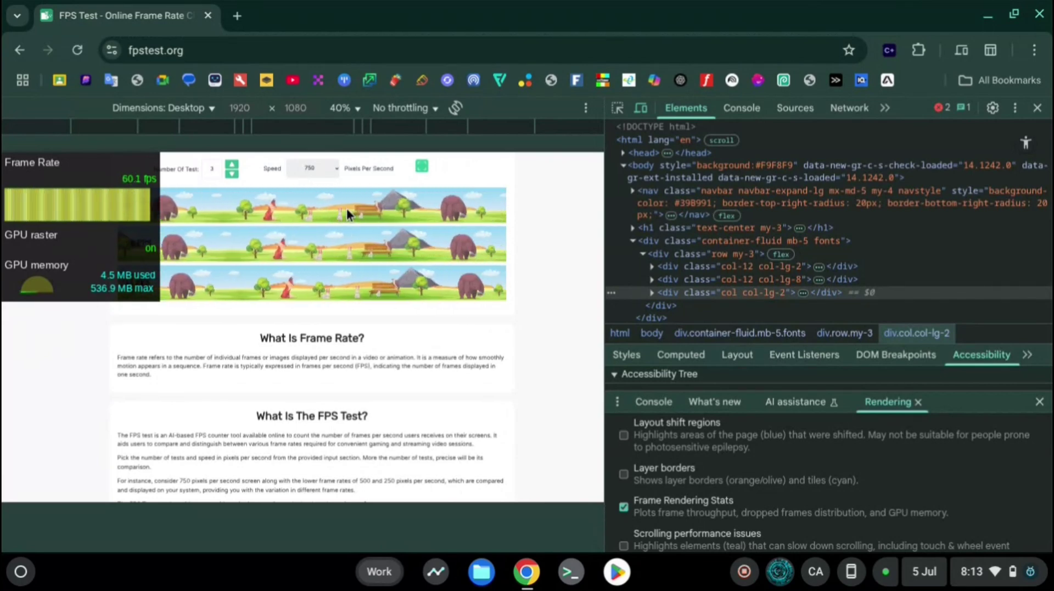
scroll(338, 248, up, 1)
scroll(338, 247, up, 1)
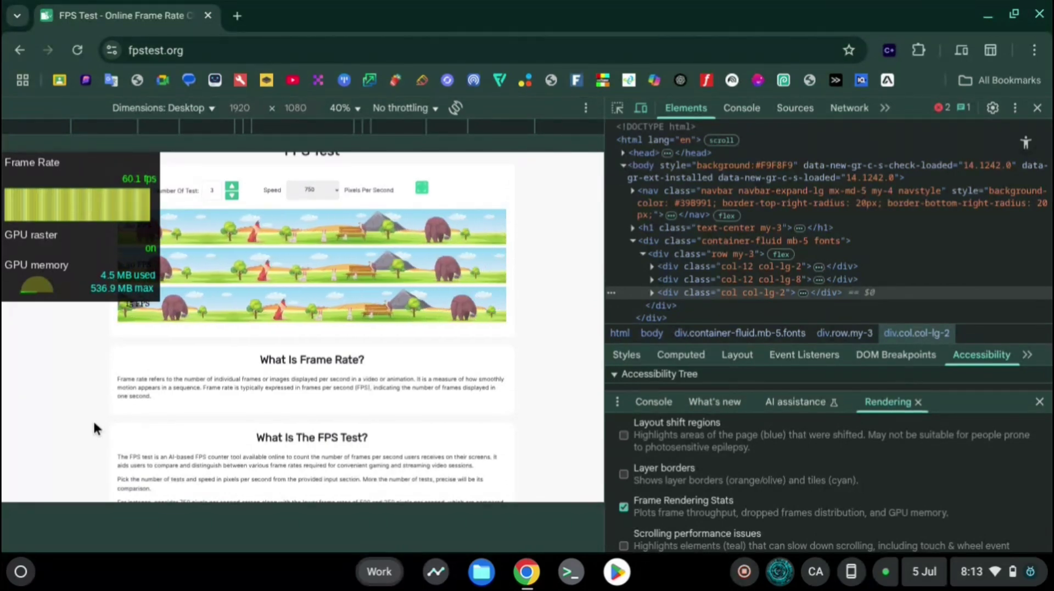
click(421, 189)
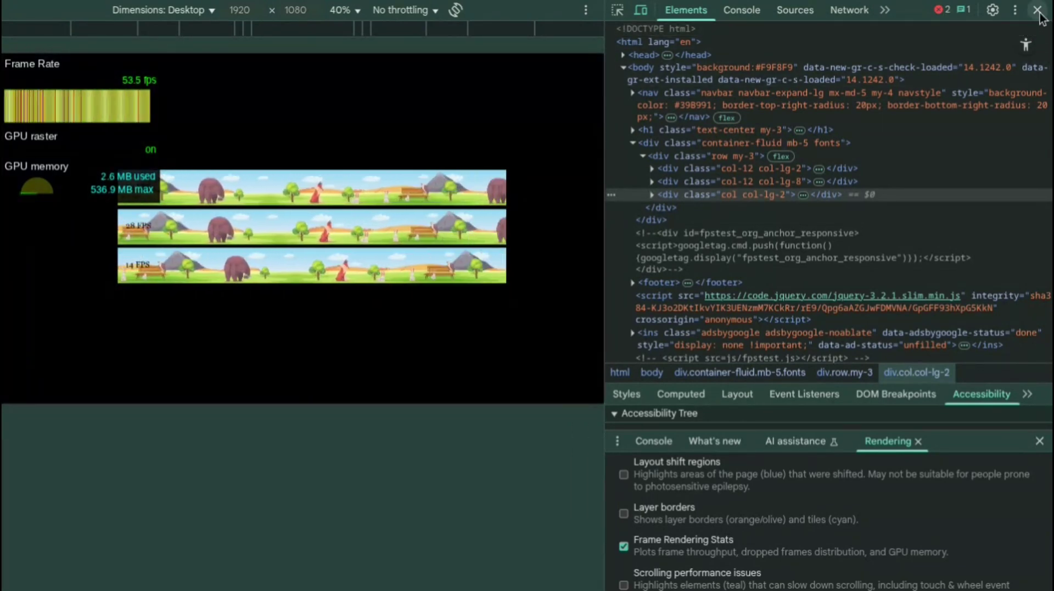
Close the developer tools, leave the full-screen test and close the browser window.
click(1037, 10)
click(1037, 19)
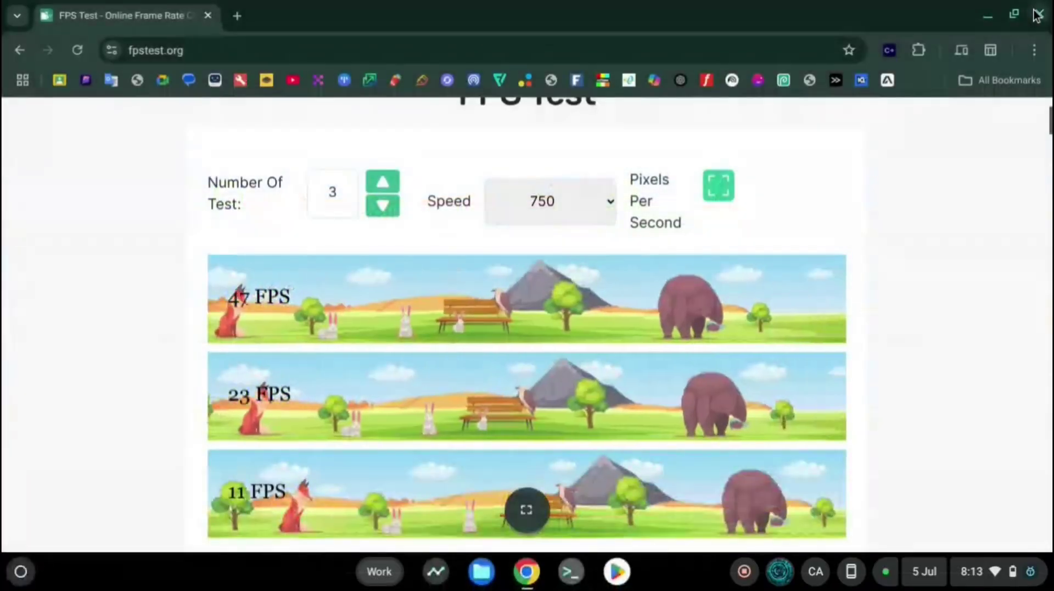
click(1039, 14)
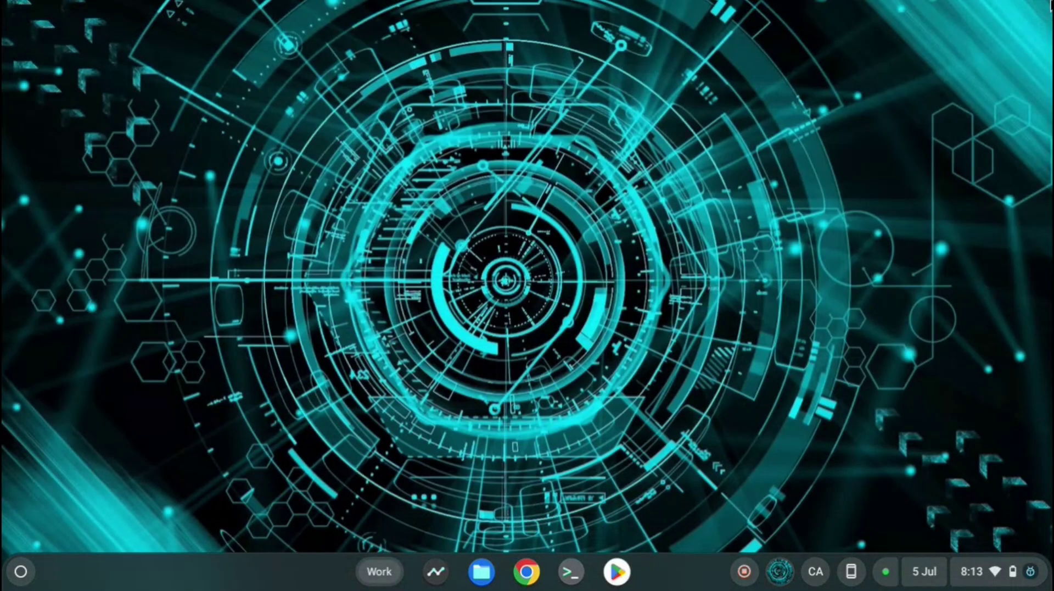